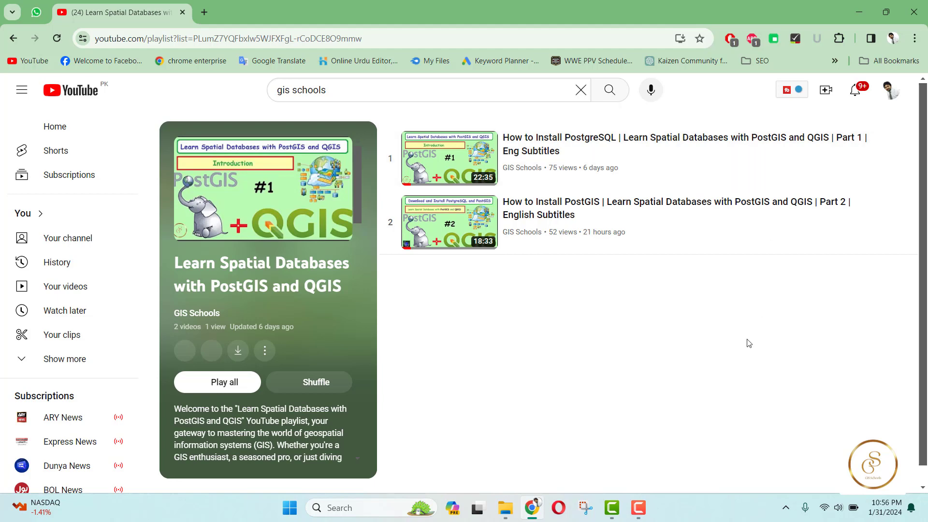
scroll(560, 341, down, 1)
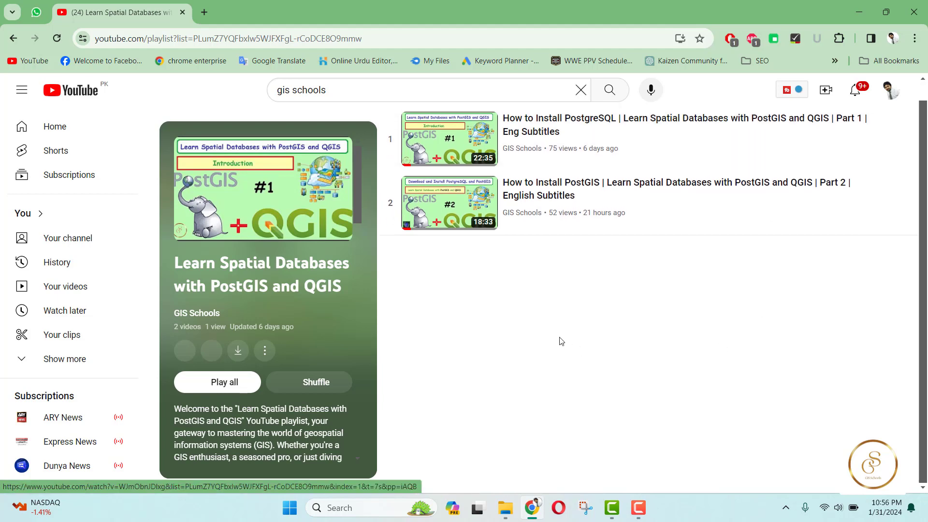
scroll(560, 340, up, 1)
scroll(560, 341, down, 1)
scroll(561, 340, up, 1)
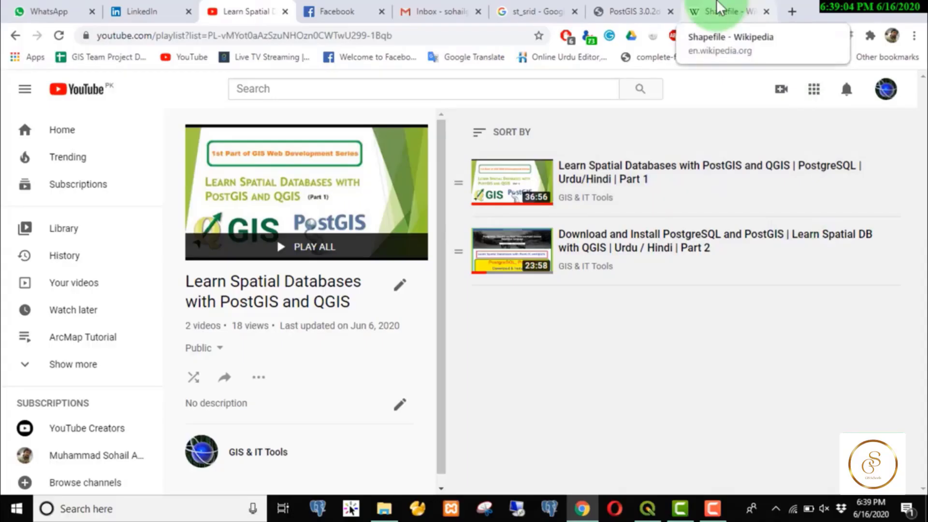
Examine the overview and the mandatory and other component files in the Wikipedia article on the shapefile format
click(720, 11)
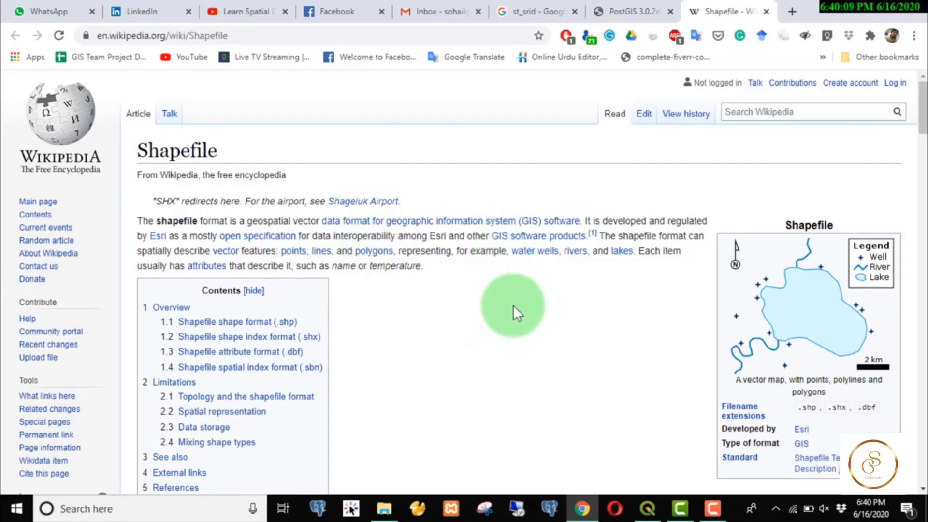
scroll(512, 305, down, 11)
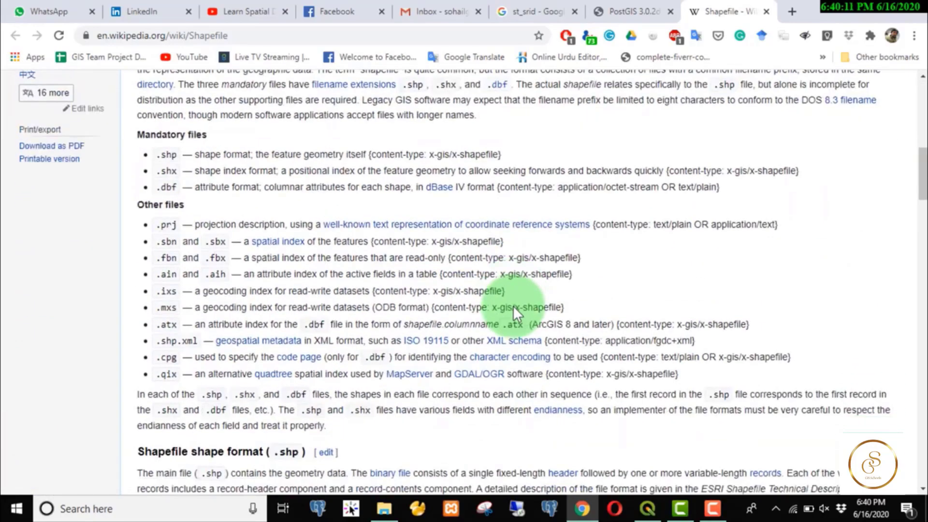
scroll(512, 305, up, 3)
scroll(512, 305, down, 5)
scroll(512, 305, up, 5)
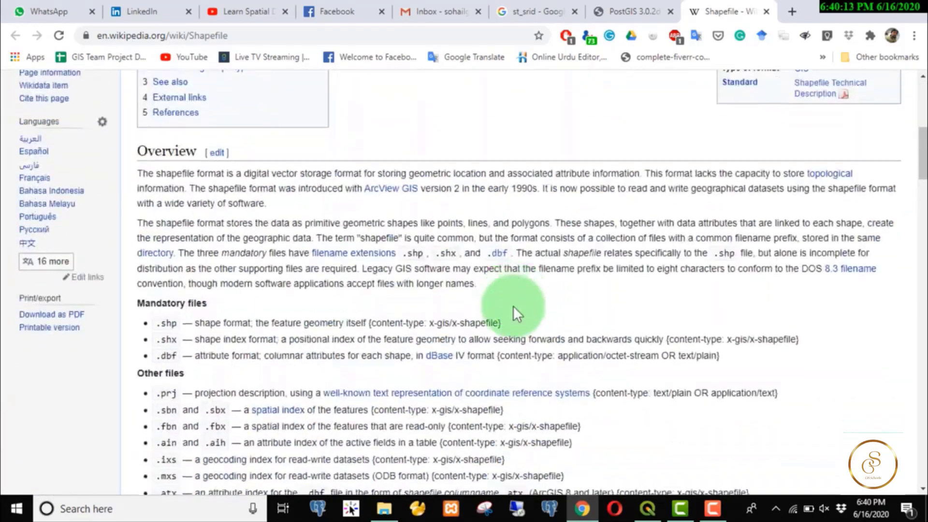
scroll(512, 306, down, 2)
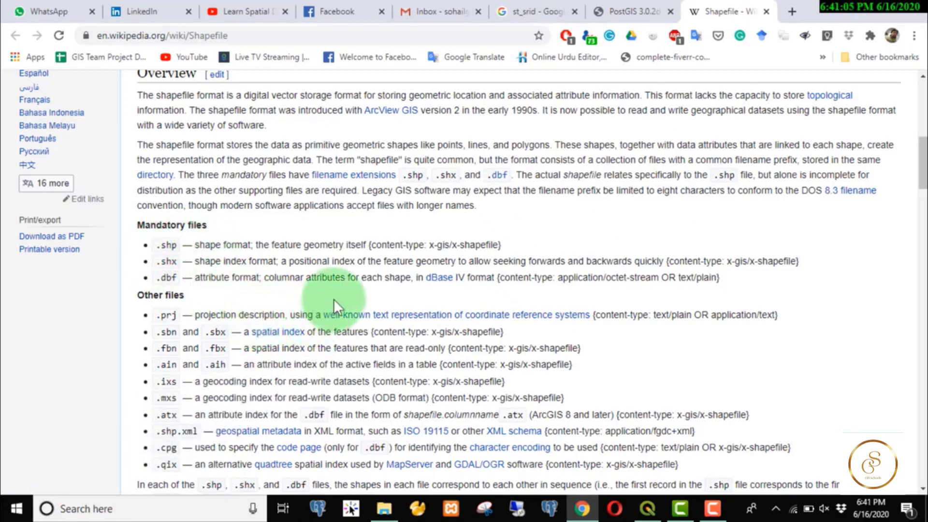
Open boundary.prj from the E:\digitize folder in Notepad++, inspect its datum definition and close the editor
click(384, 508)
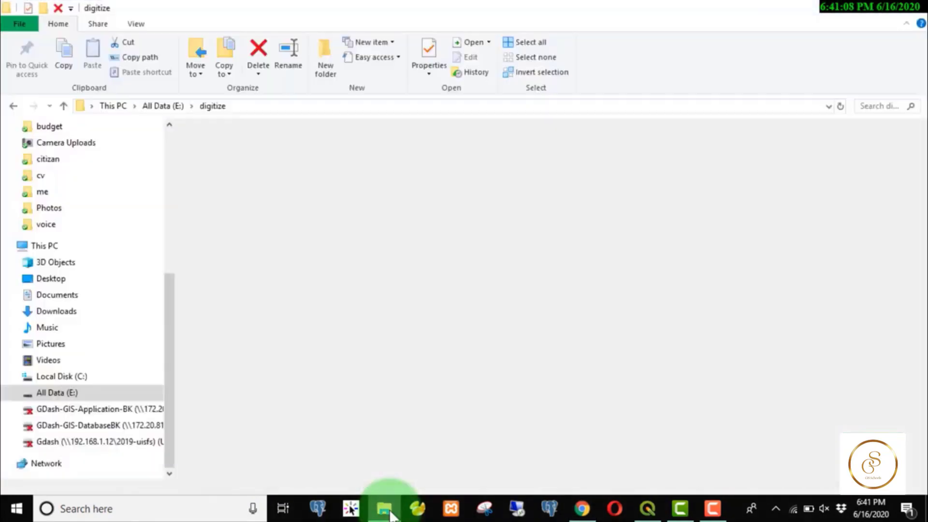
click(822, 264)
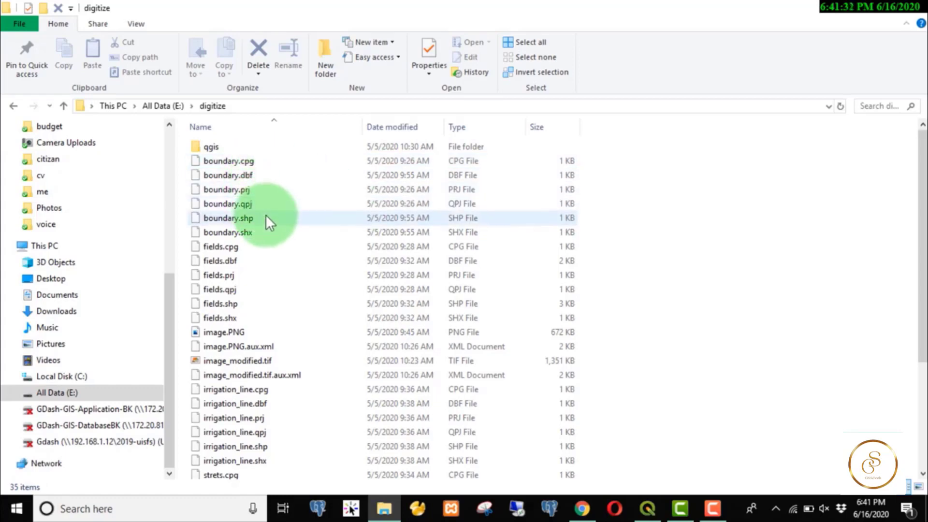
click(221, 193)
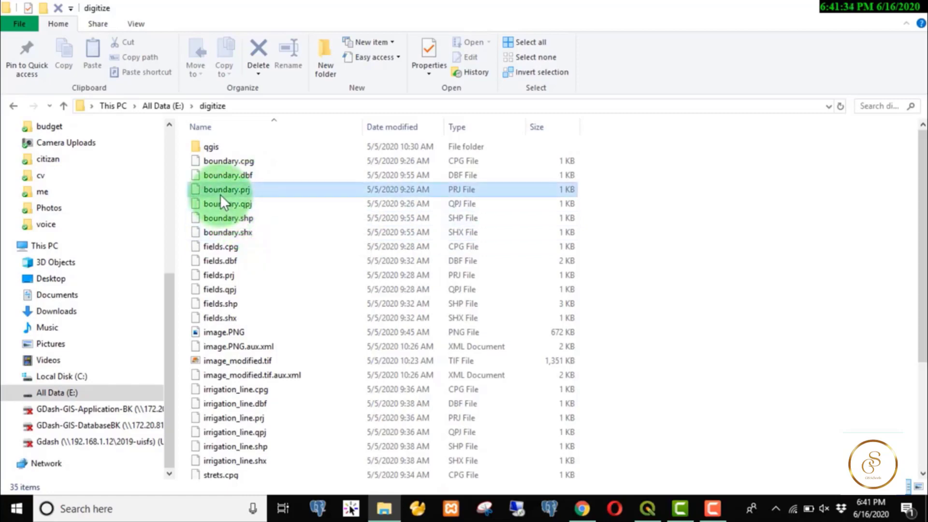
right_click(220, 194)
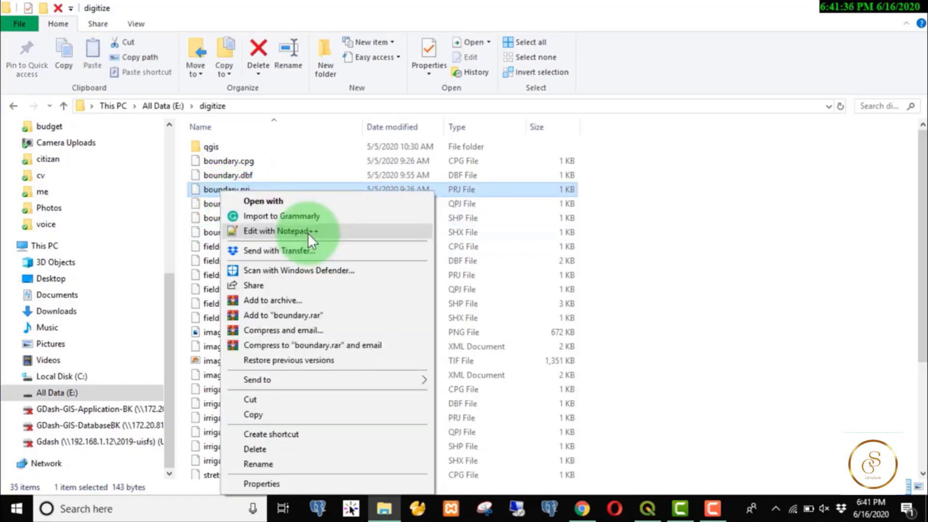
click(308, 233)
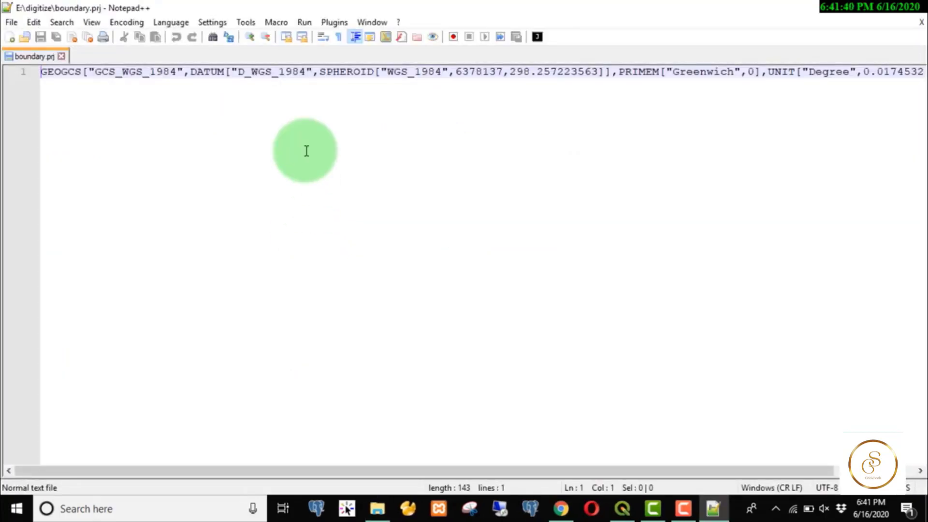
double_click(279, 71)
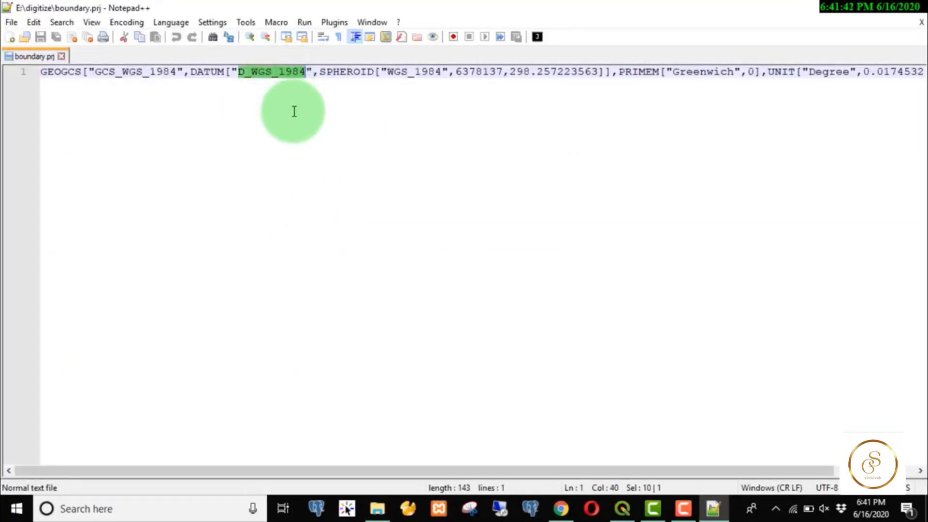
click(915, 14)
Load the boundary, fields, irrigation_line, strets and trees .shp files from the digitize folder into the QGIS project and maximize QGIS
scroll(266, 370, down, 3)
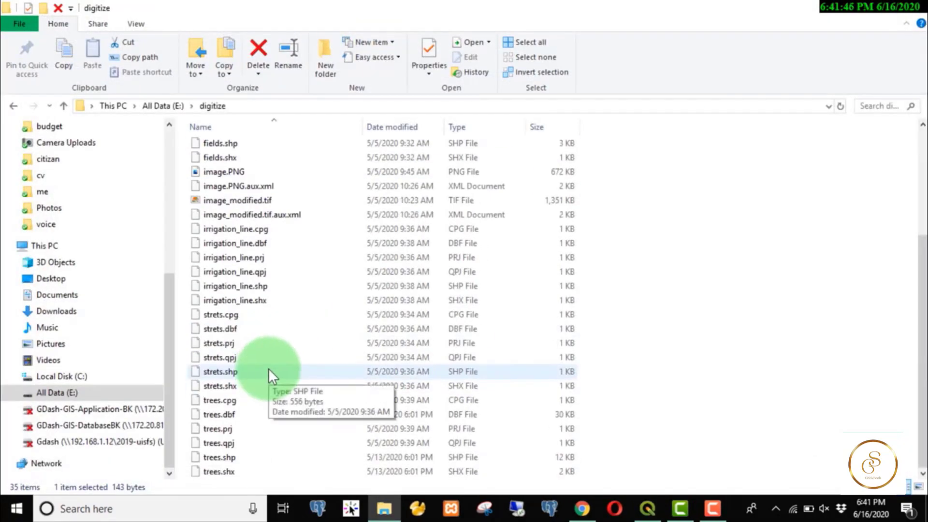
scroll(268, 368, up, 4)
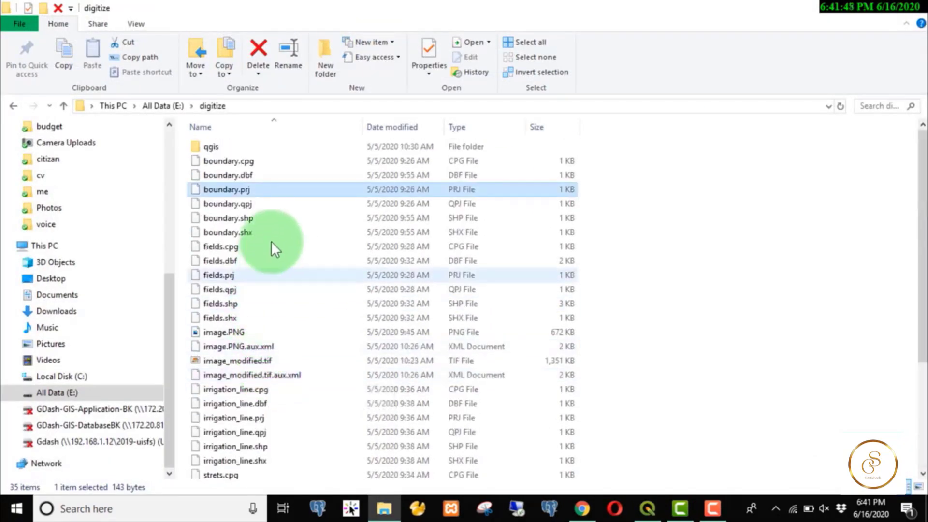
click(275, 218)
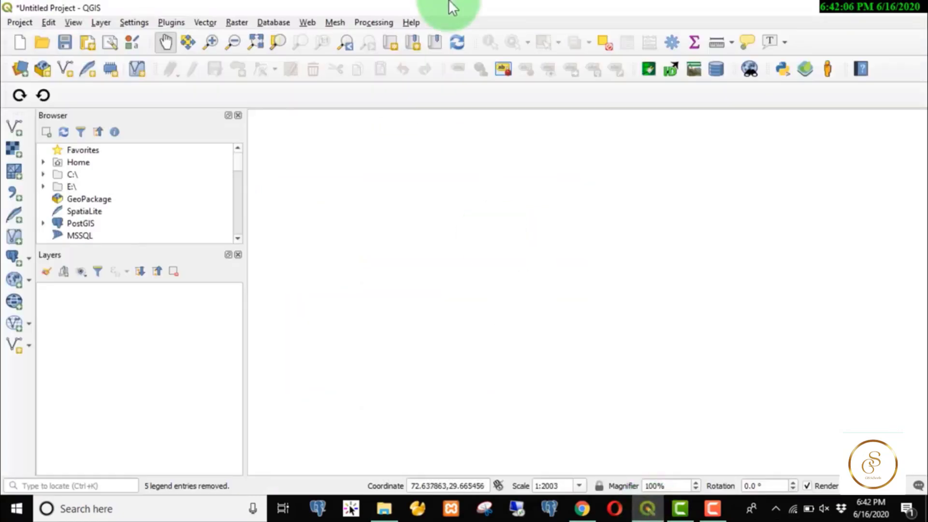
double_click(450, 6)
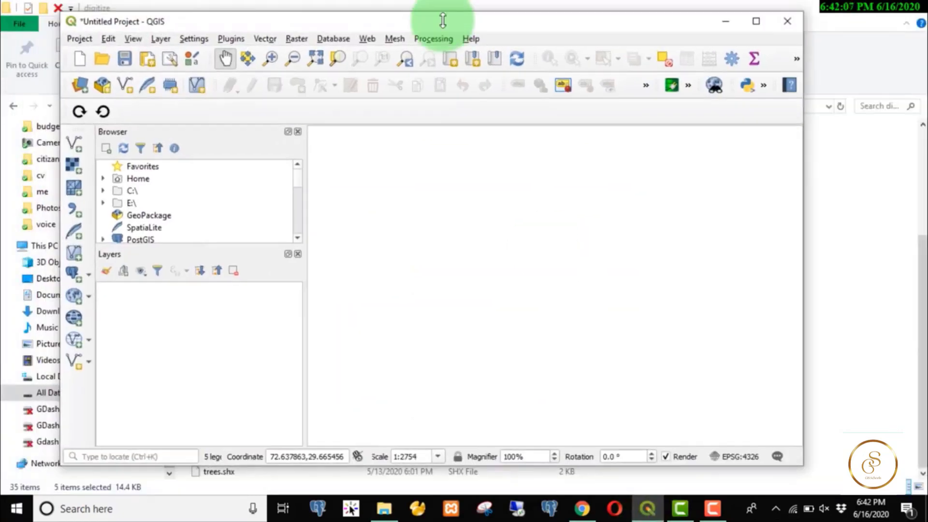
drag(442, 20, 646, 25)
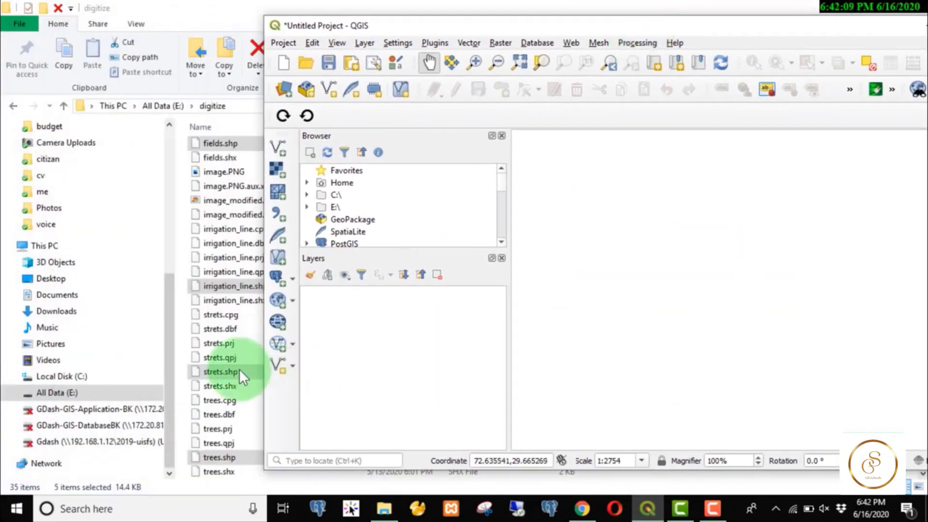
drag(239, 369, 388, 364)
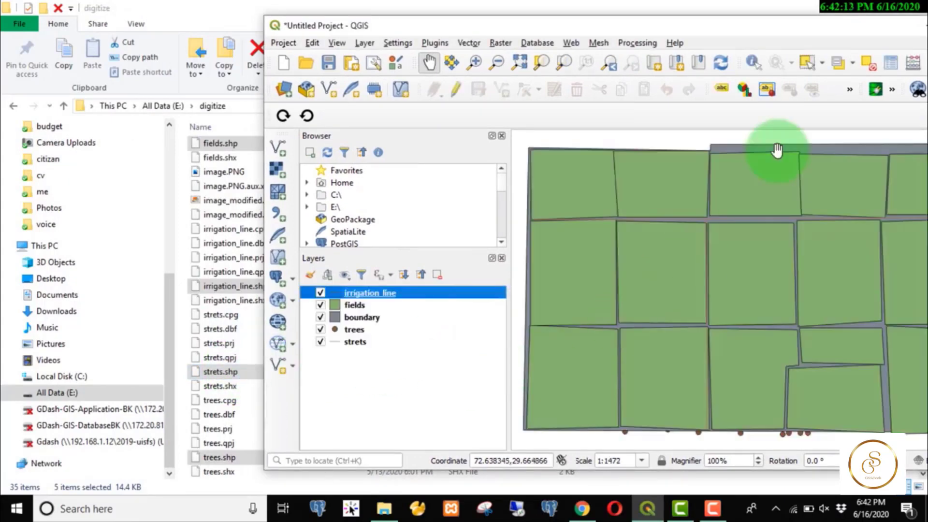
click(897, 27)
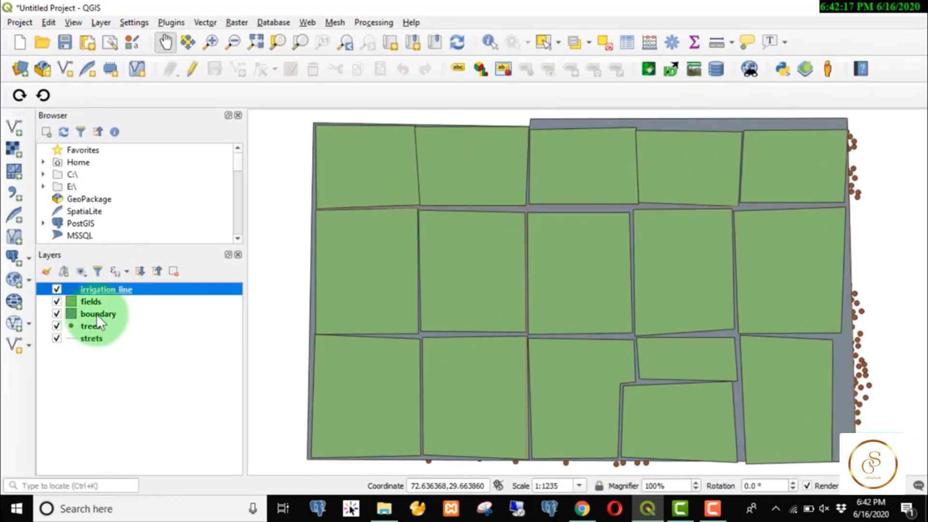
Reorder the layers from top down as trees, irrigation_line, strets, fields, boundary, and check the lines with the fields layer temporarily hidden
drag(97, 314, 102, 378)
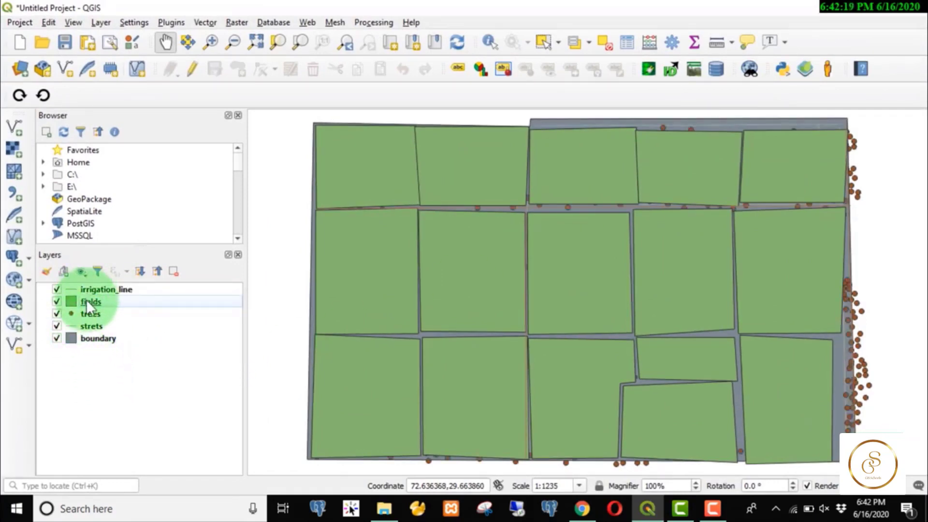
drag(86, 299, 92, 338)
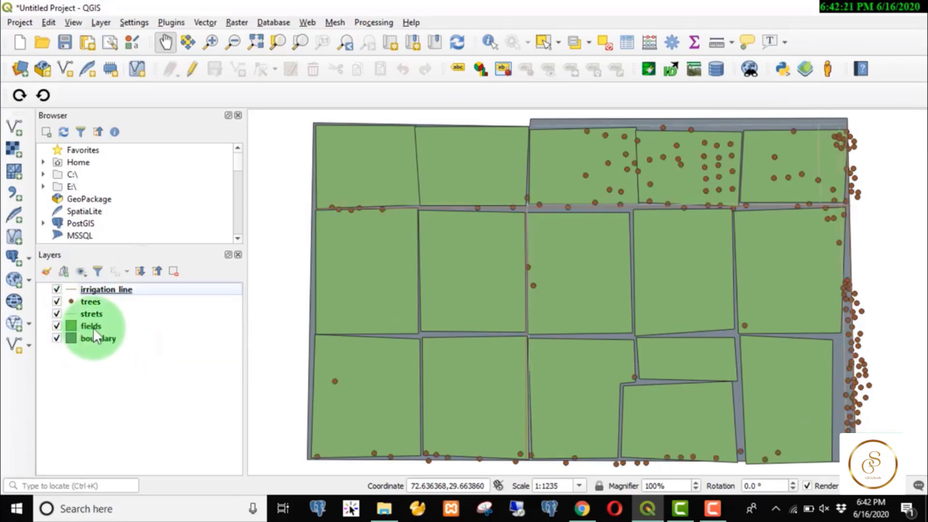
drag(91, 291, 94, 312)
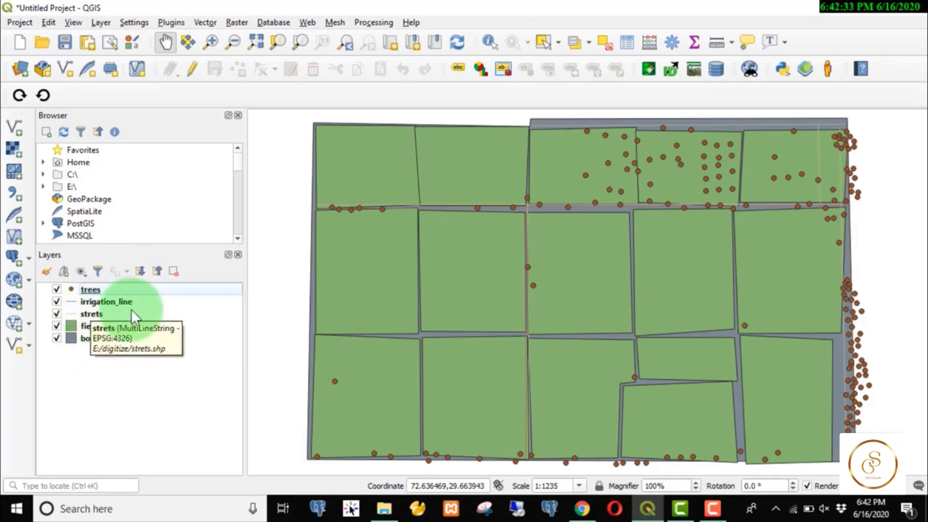
click(56, 327)
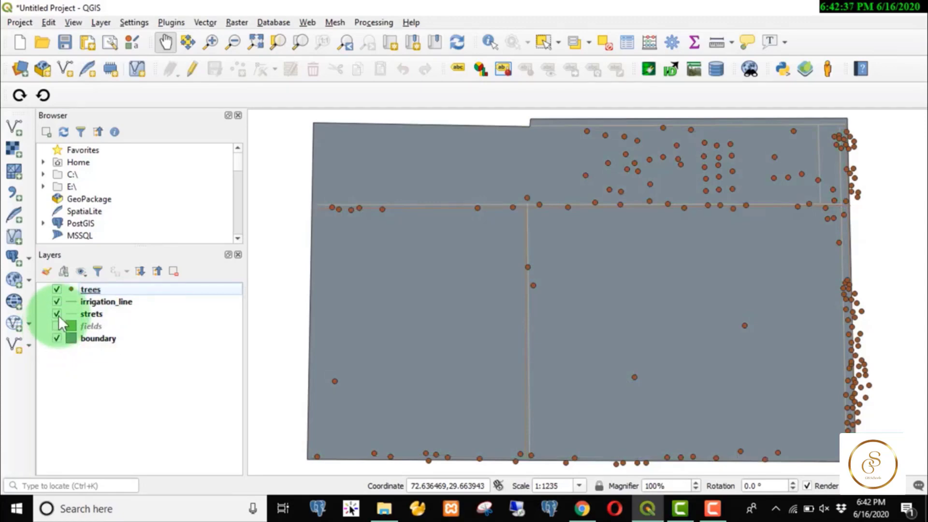
click(55, 328)
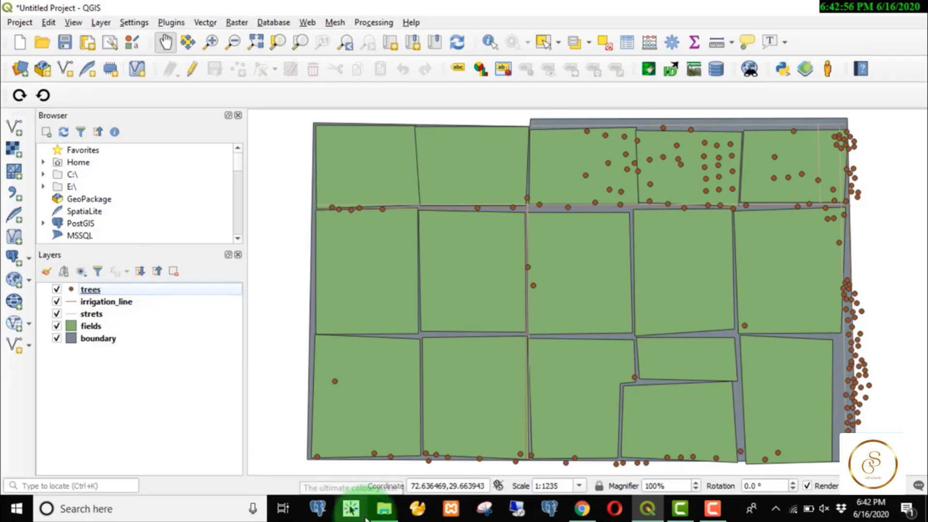
Find pgAdmin 4 through the Windows search and launch it
key(super)
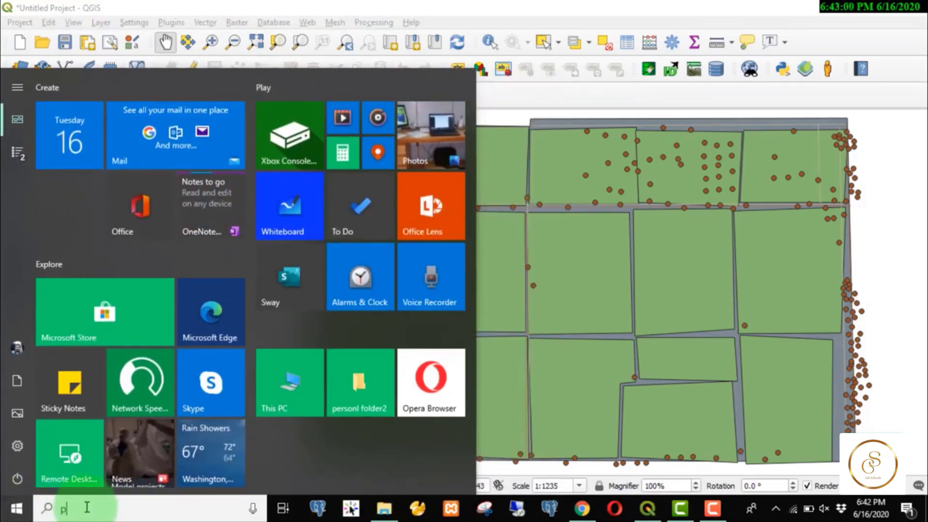
text(pg)
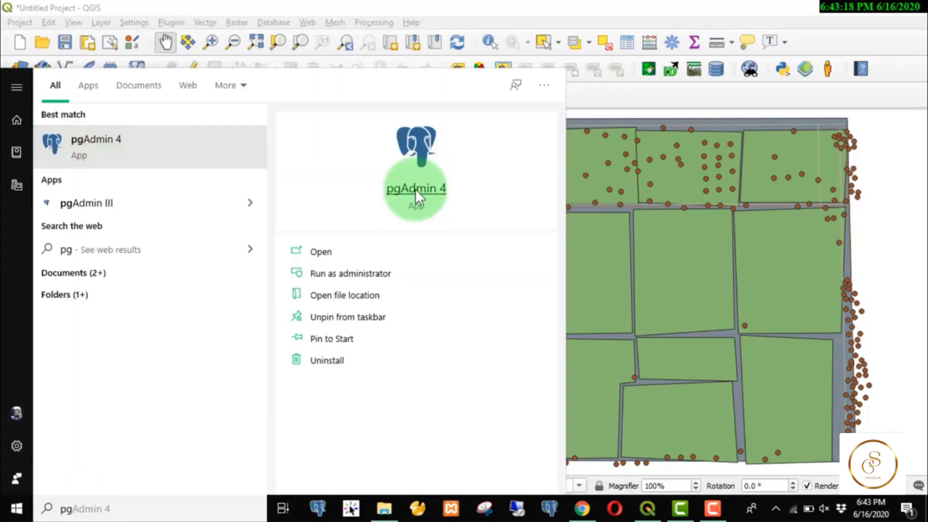
click(415, 189)
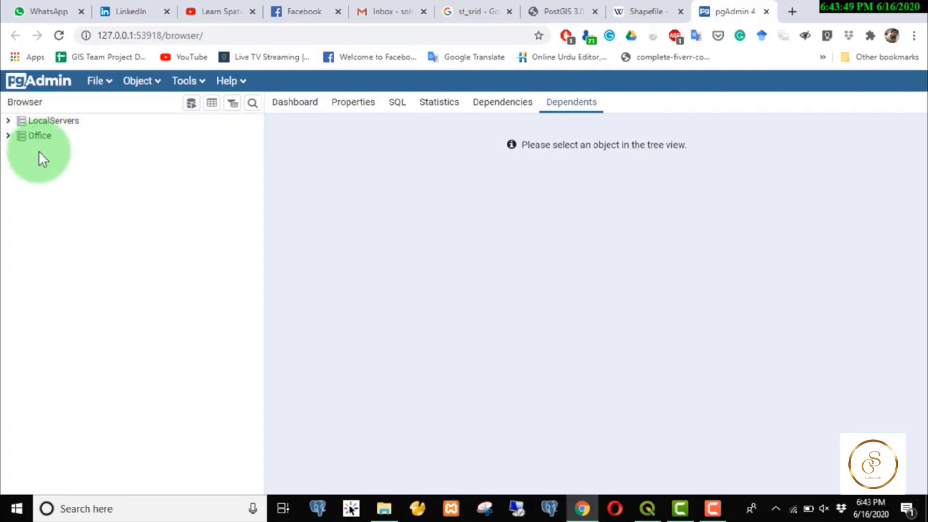
Expand the LocalServers group and the PostgreSQL 12 server to list its databases
click(10, 125)
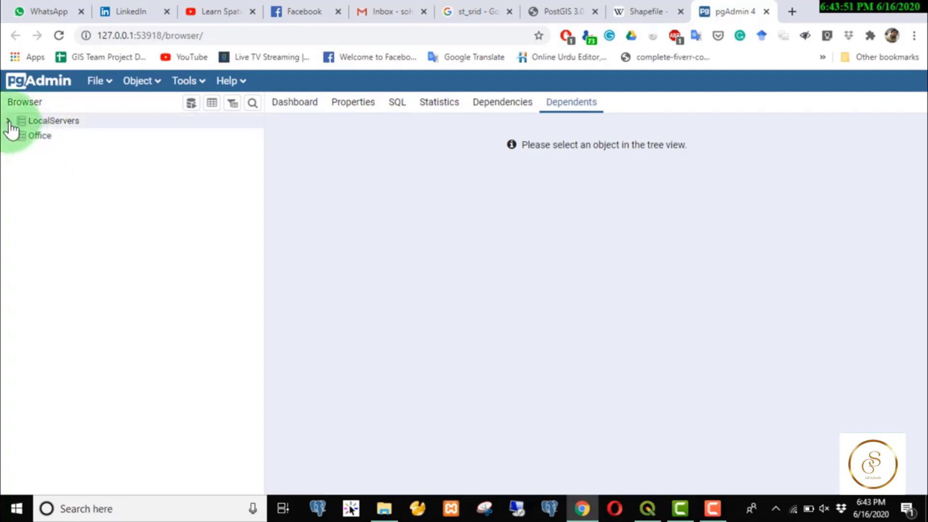
click(10, 121)
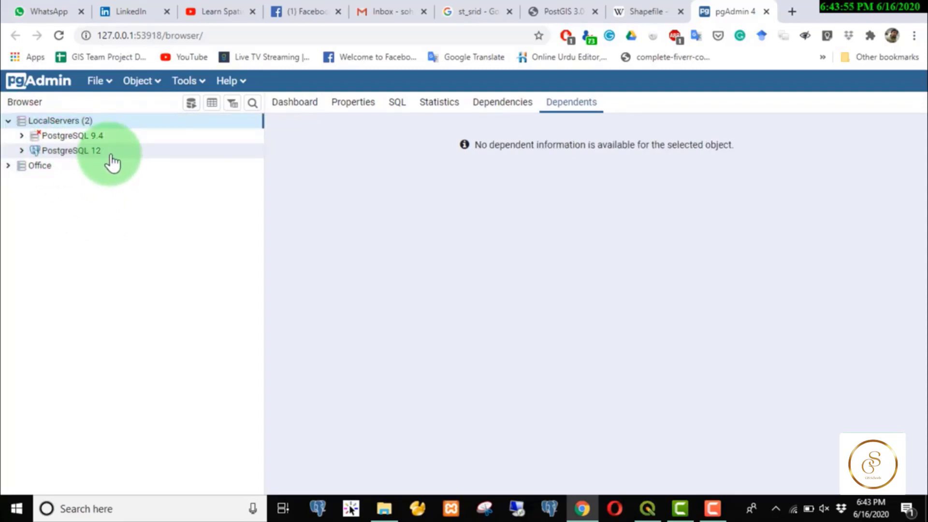
click(45, 152)
click(22, 151)
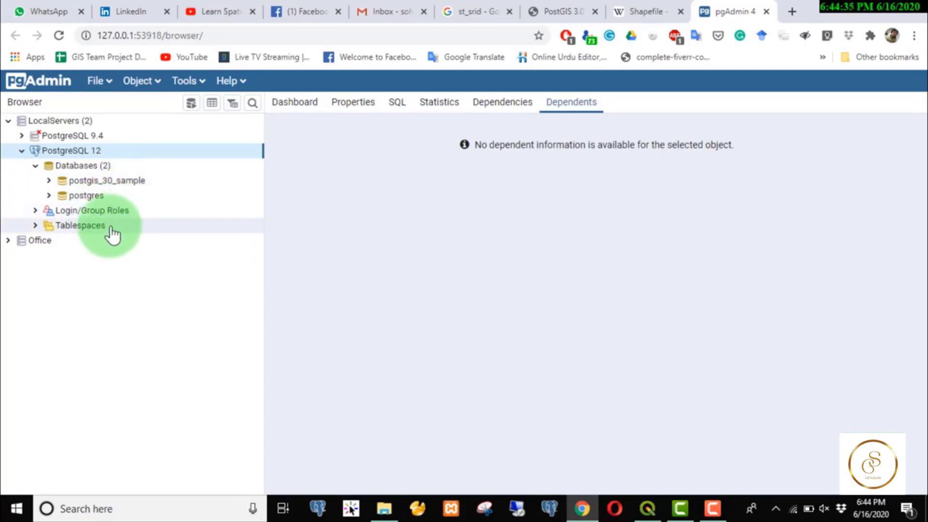
Start a new database under PostgreSQL 12's Databases and name it db_test with owner postgres
click(77, 166)
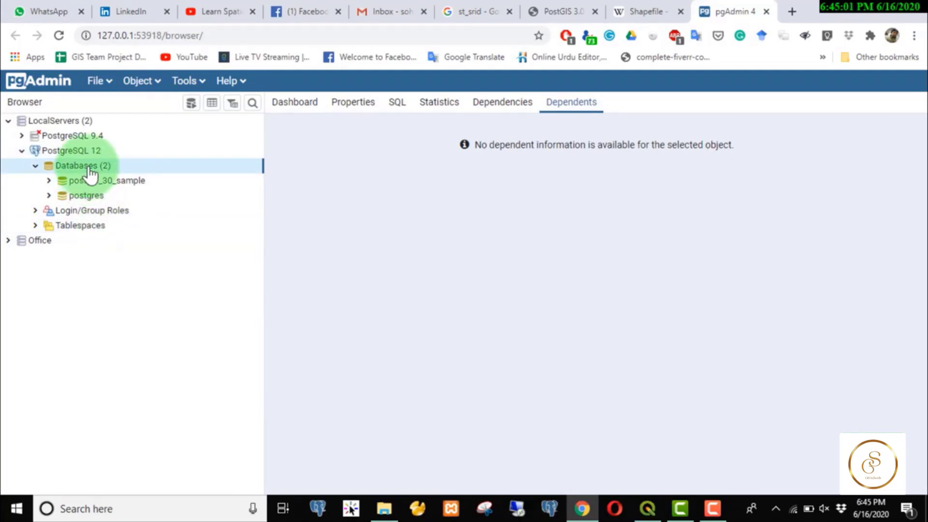
right_click(90, 174)
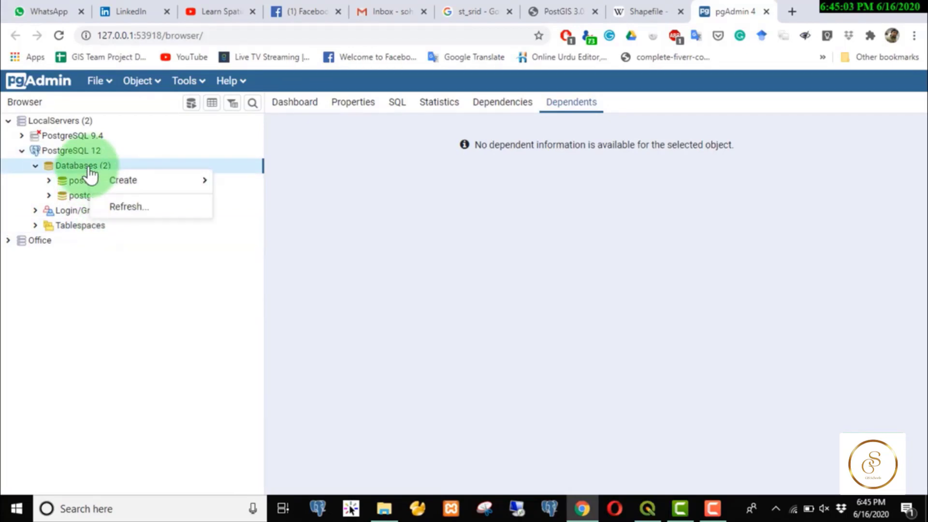
mouse_move(176, 182)
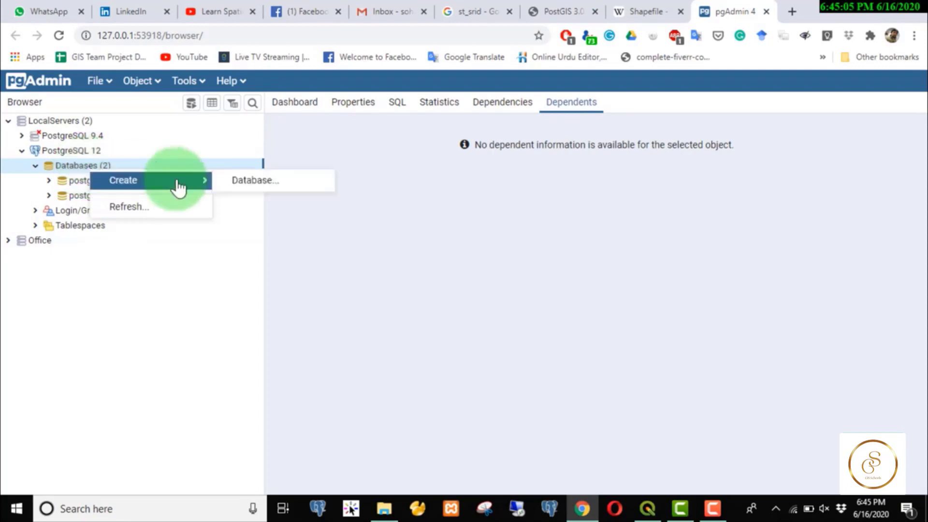
click(236, 191)
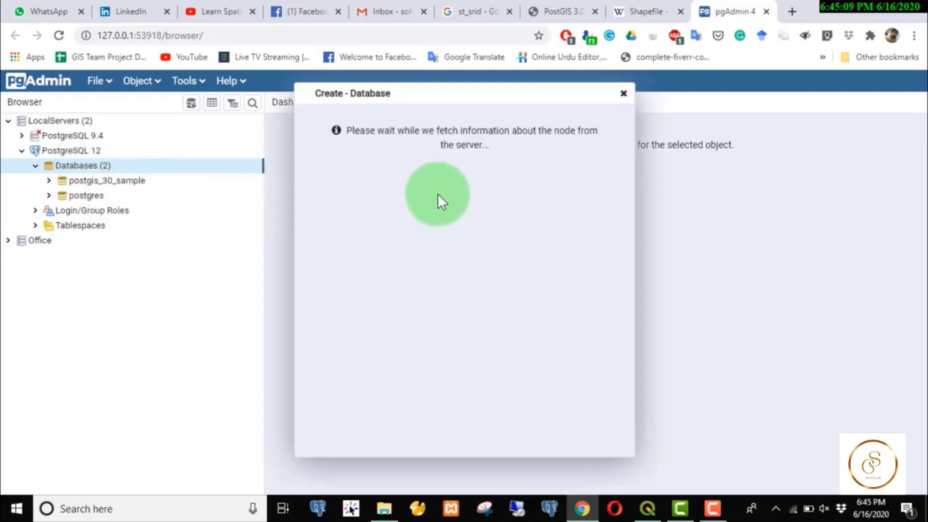
click(451, 141)
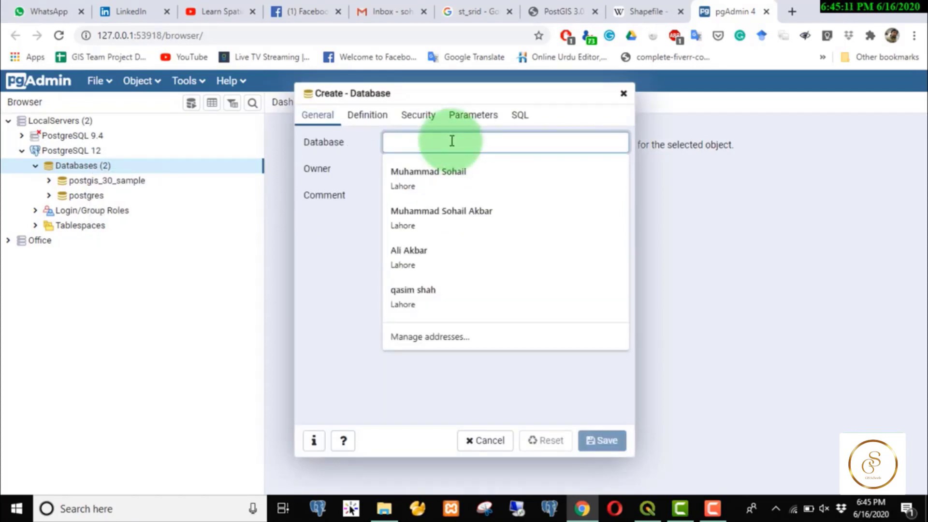
click(344, 259)
click(420, 141)
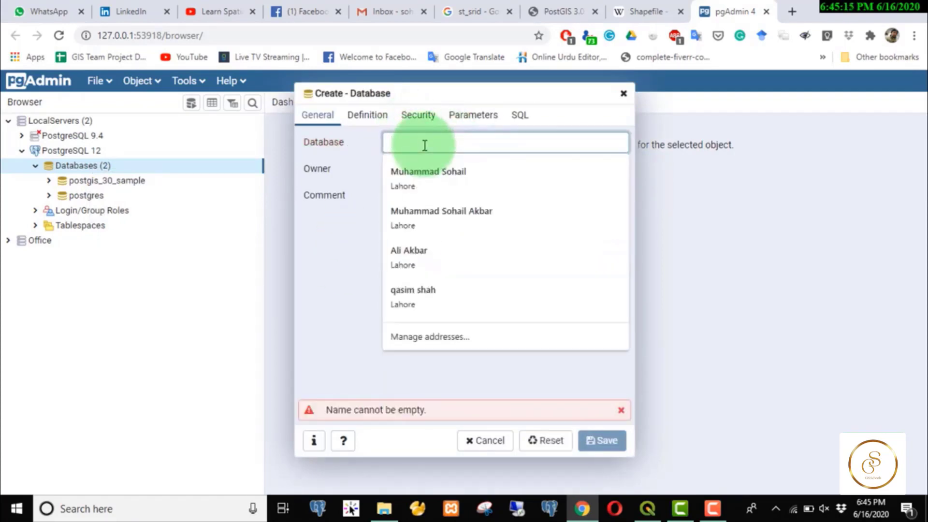
text(db_qfiel_survey)
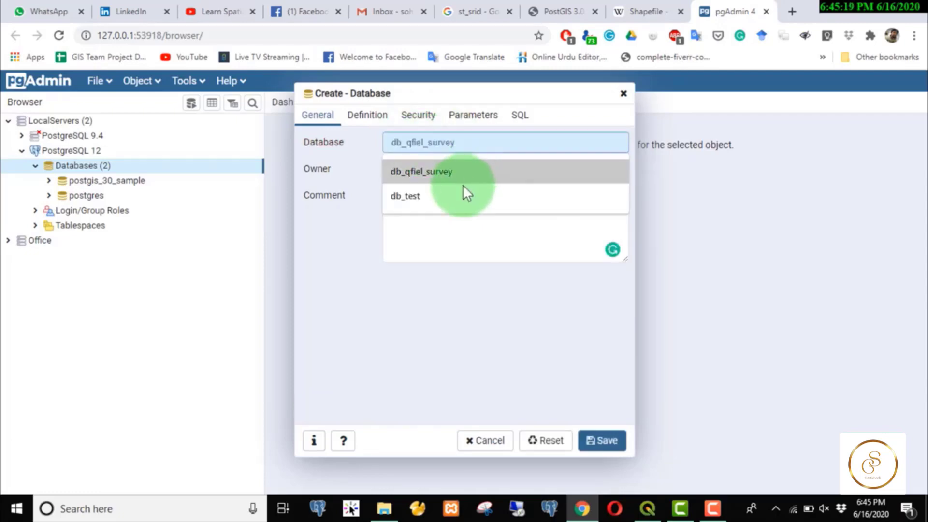
click(476, 196)
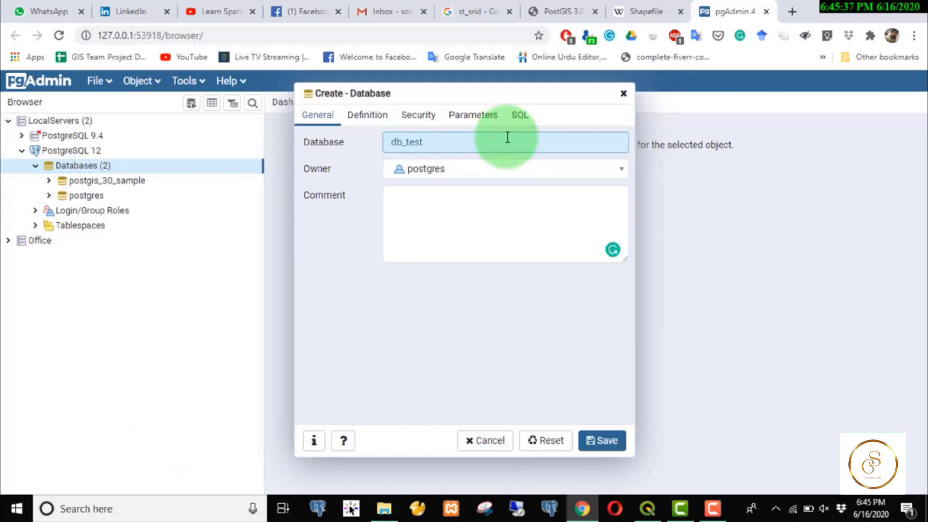
click(487, 196)
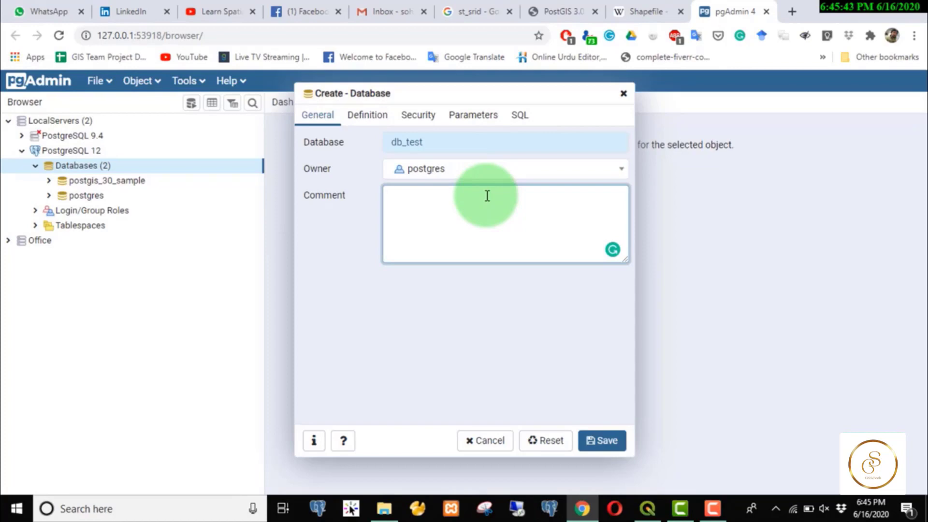
Review the new database's encoding, available templates and security settings without changing them
click(376, 121)
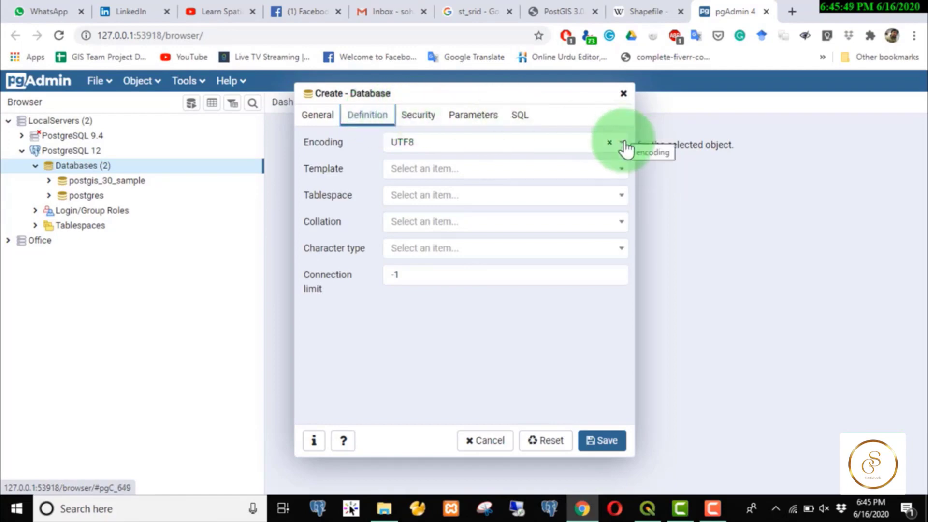
click(619, 181)
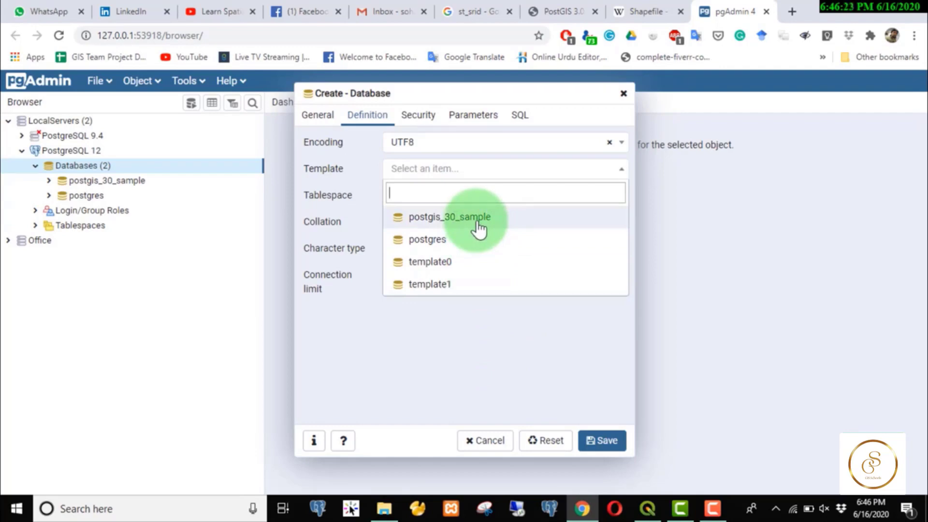
click(478, 339)
click(411, 115)
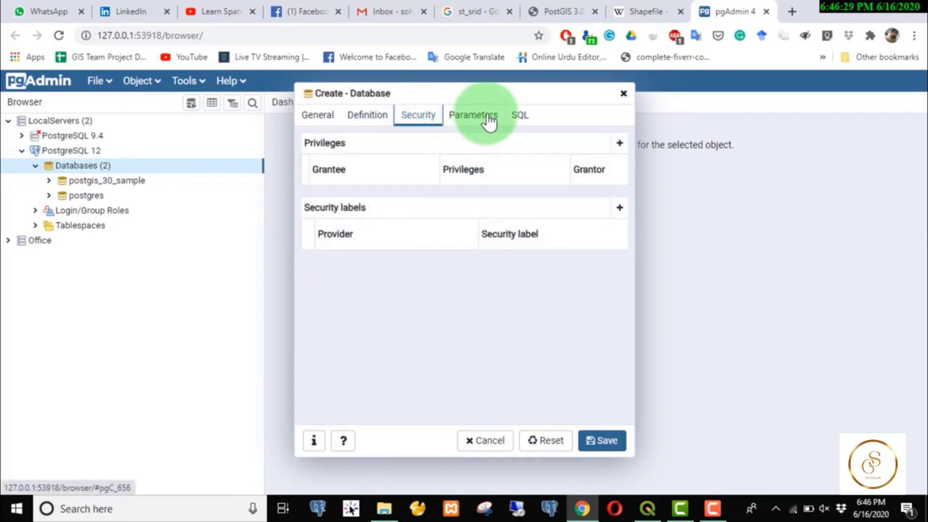
Review the generated CREATE DATABASE statement for db_test and save the new database
click(521, 118)
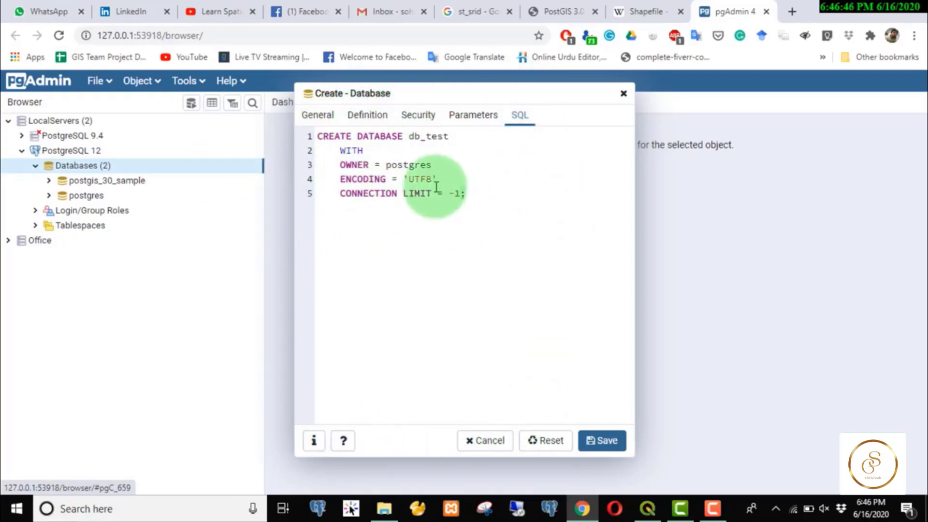
drag(465, 193, 312, 135)
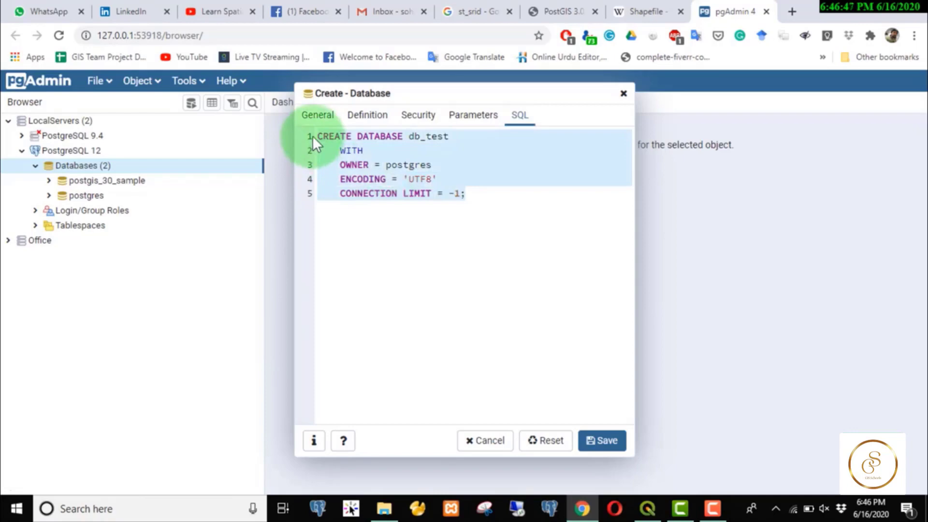
right_click(365, 153)
click(401, 204)
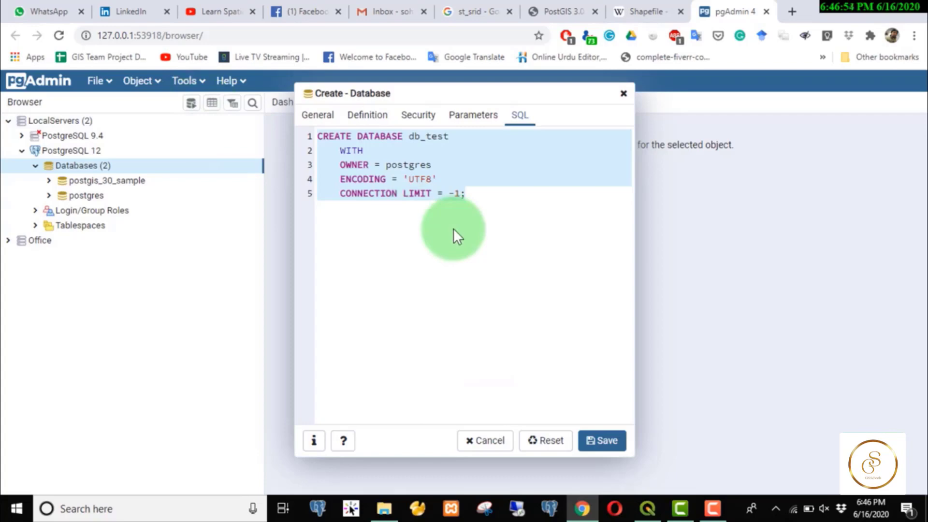
click(324, 117)
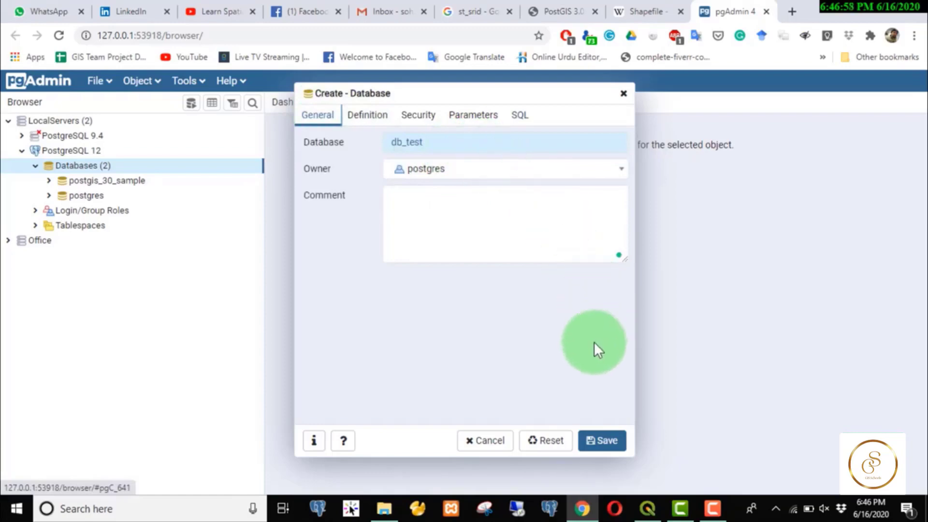
click(590, 449)
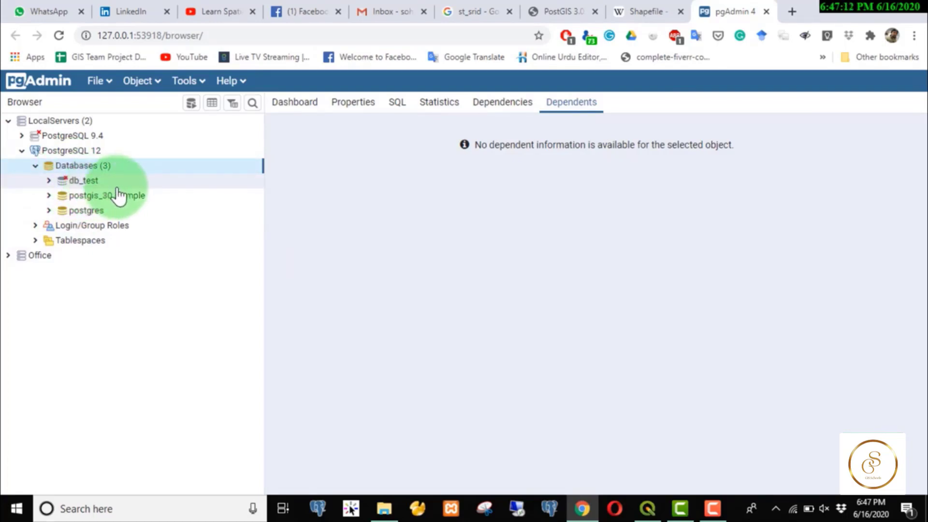
Expand the db_test database and its Schemas node, leaving the public schema collapsed
click(51, 183)
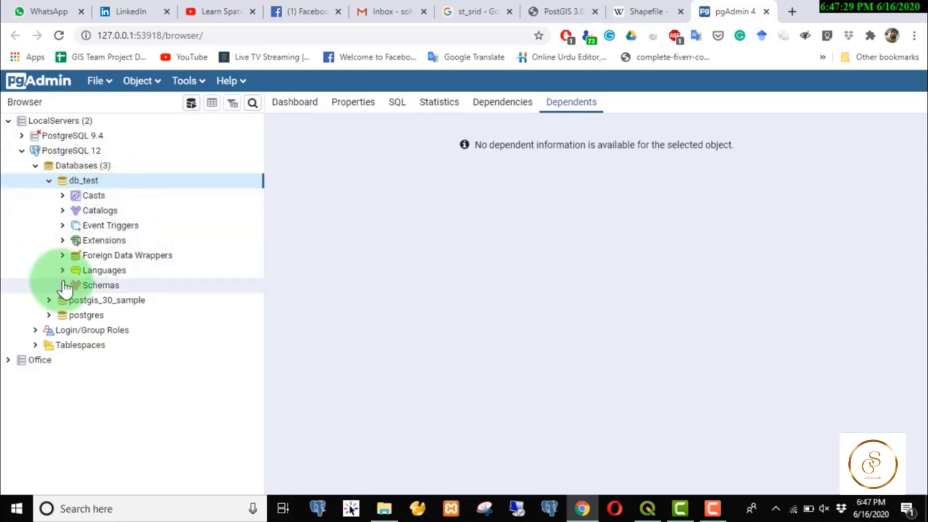
click(63, 286)
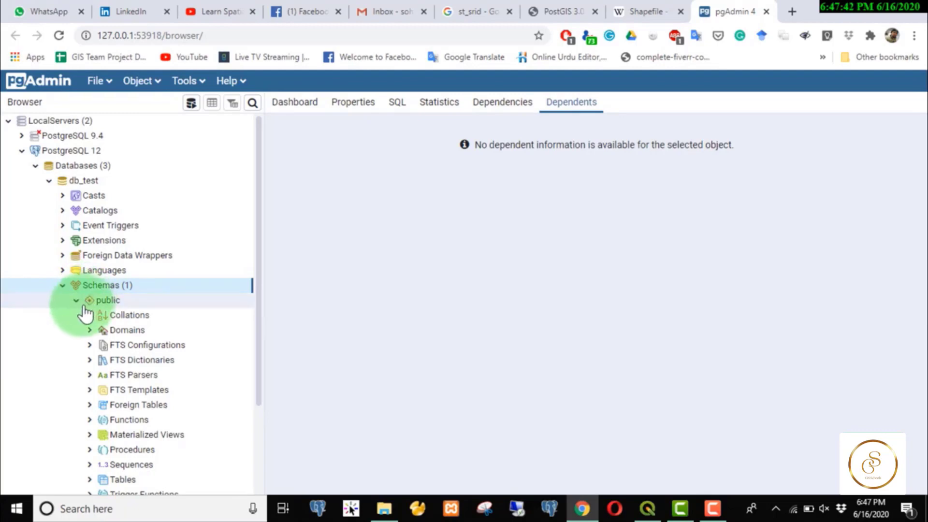
click(76, 300)
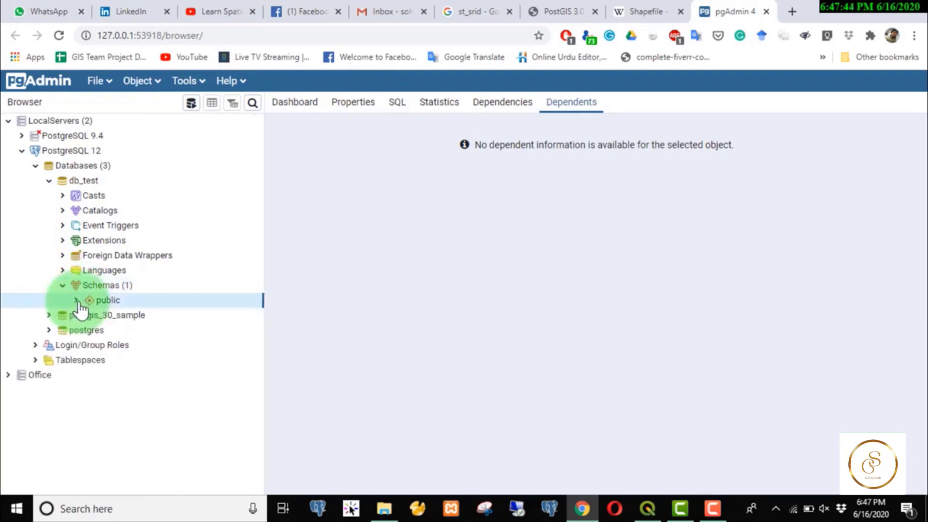
right_click(109, 298)
click(157, 309)
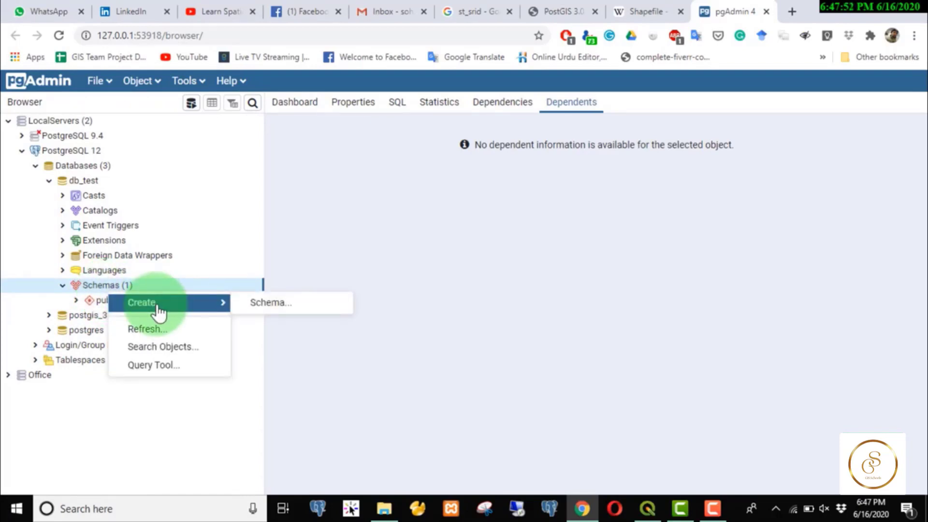
click(265, 314)
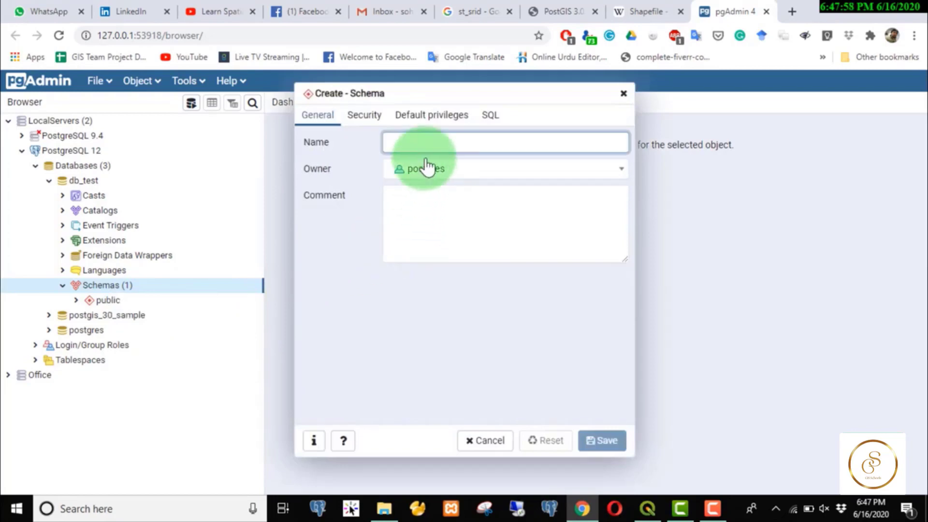
click(425, 142)
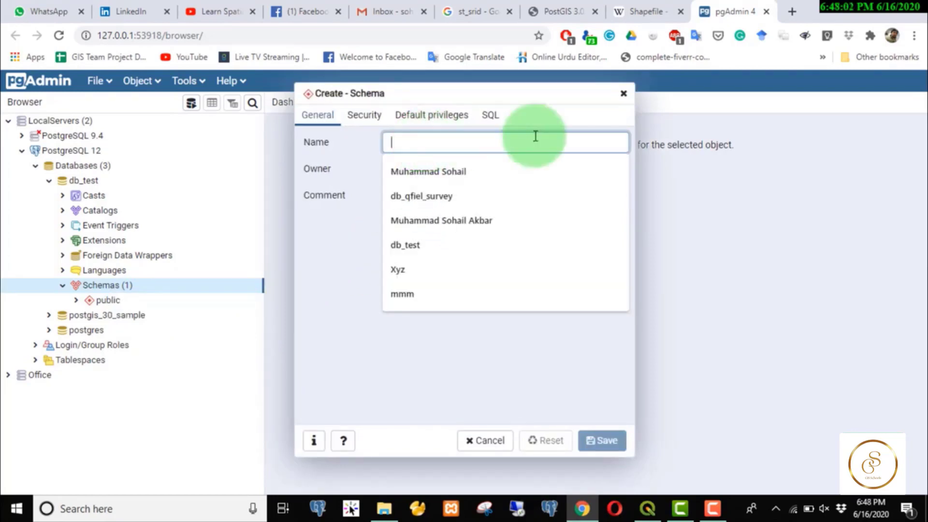
click(625, 99)
click(625, 100)
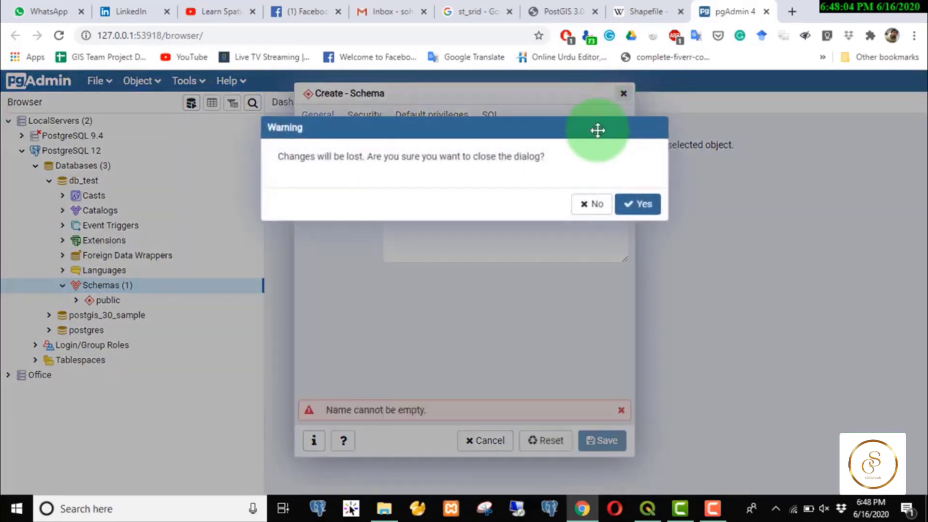
click(594, 203)
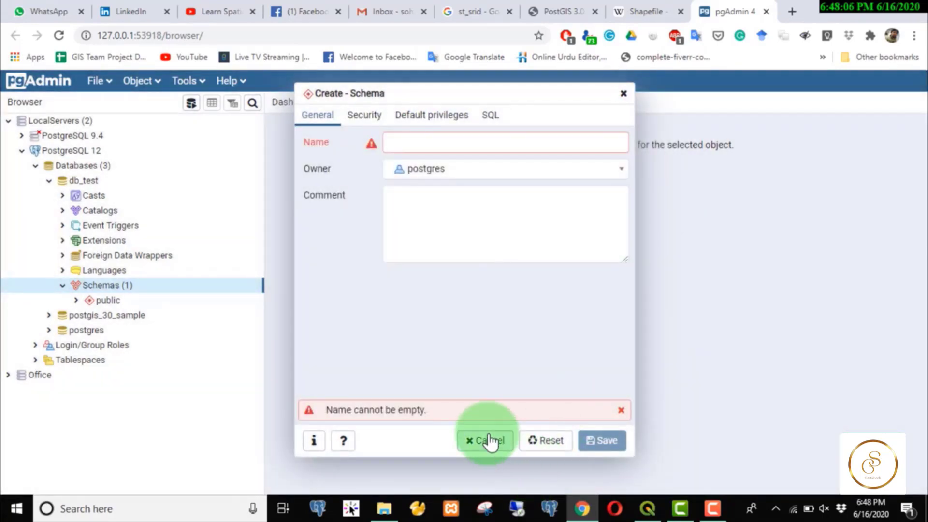
click(486, 439)
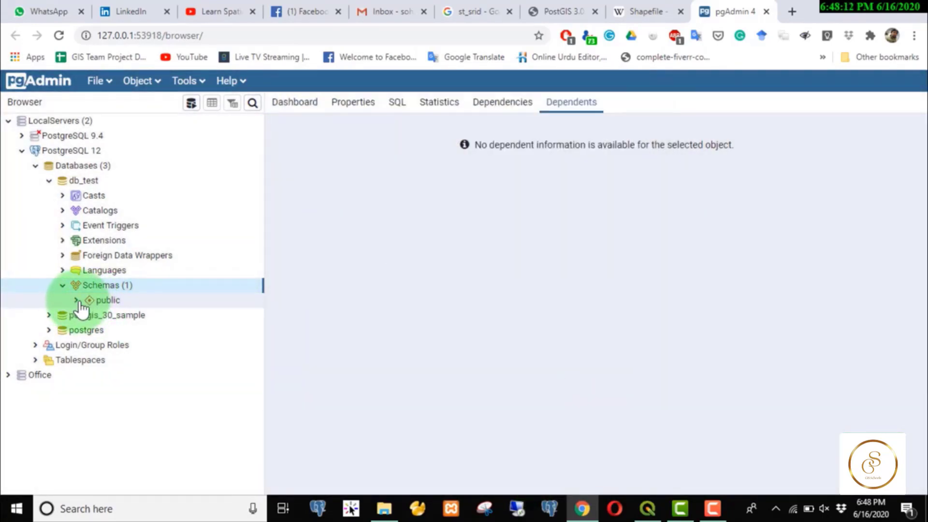
Expand the public schema of db_test and select its Tables node
click(79, 301)
scroll(136, 330, down, 2)
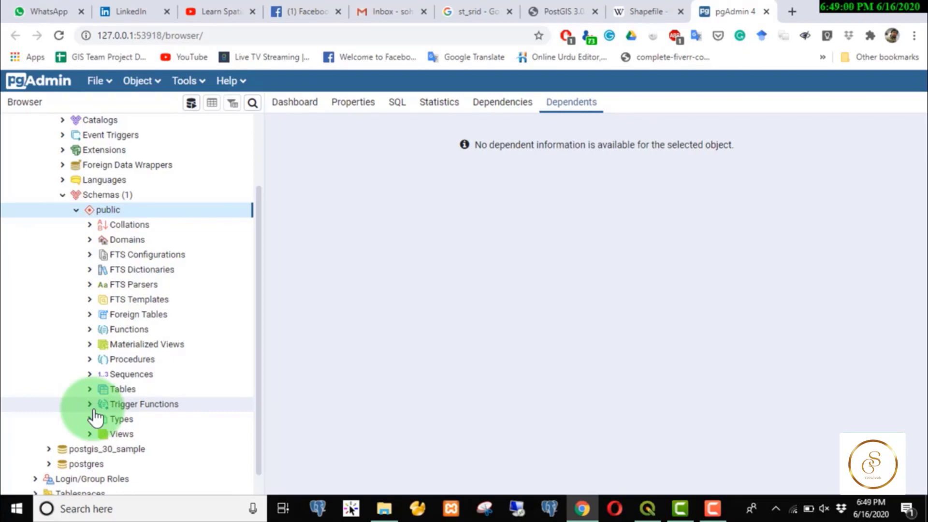
click(111, 393)
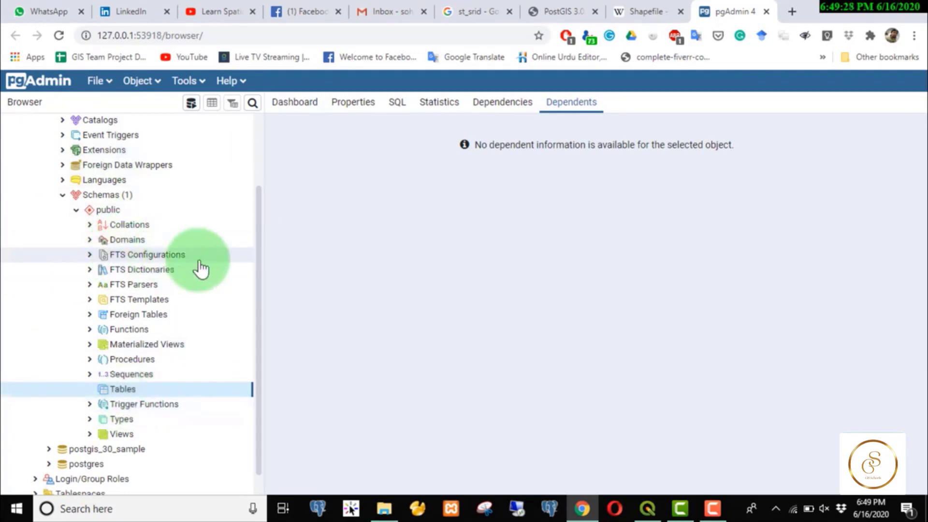
Open the Query Tool for db_test and enter the sample query "select * xyz"
click(193, 107)
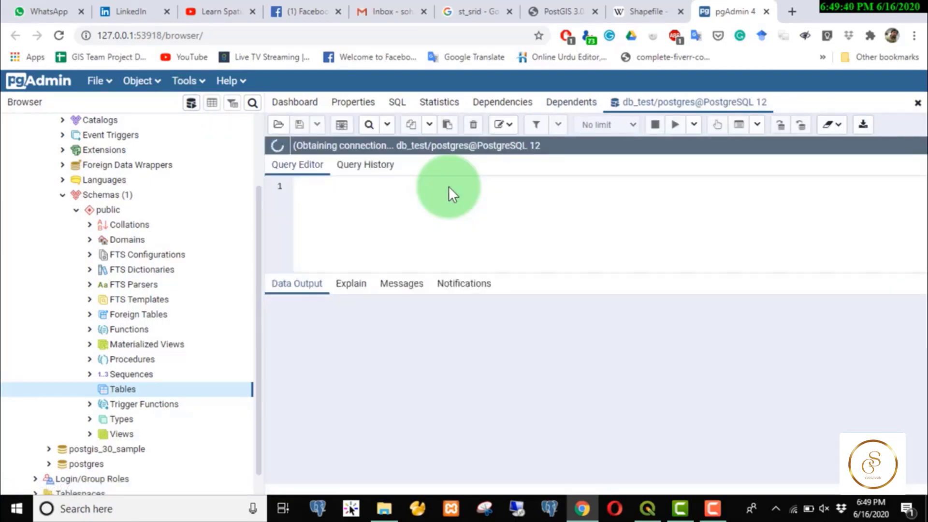
text(select )
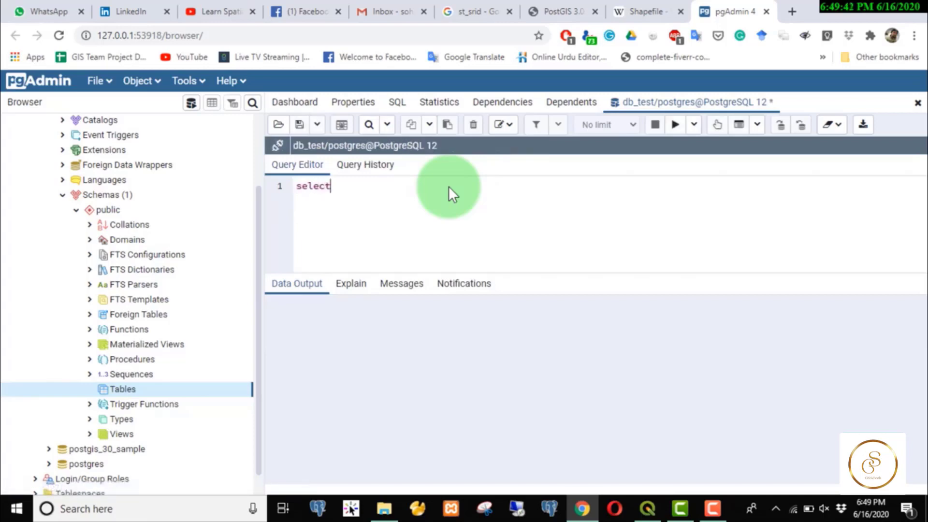
text(* xyz)
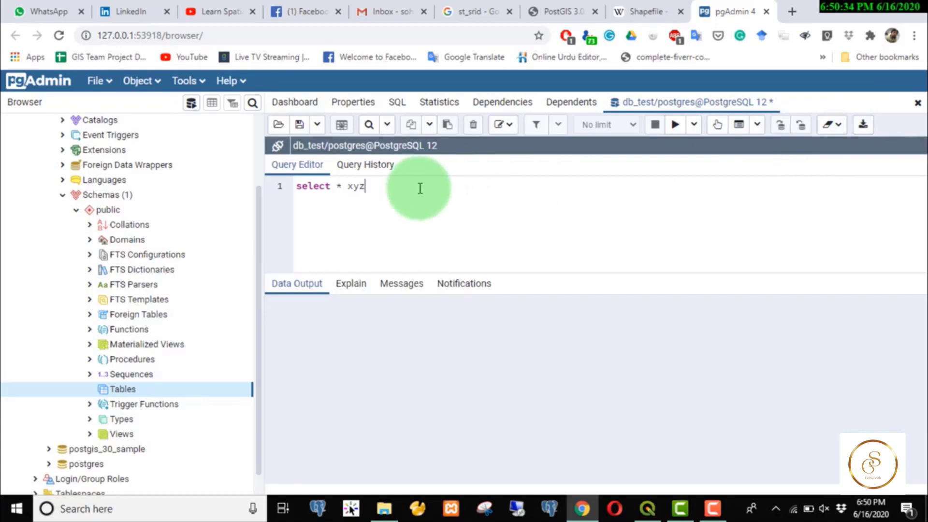
Replace the sample query with "create extension postgis", run it on db_test, and check the Data Output and Explain results
drag(418, 186, 297, 180)
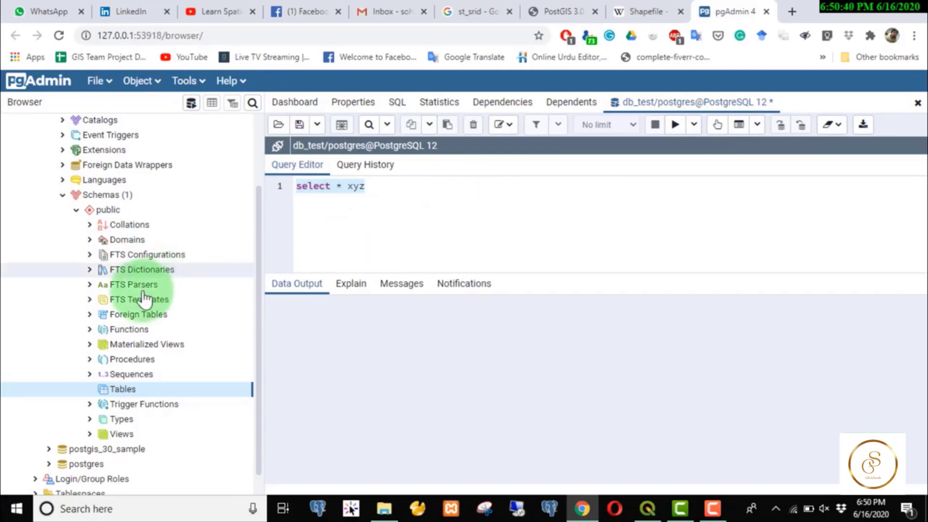
scroll(250, 282, up, 3)
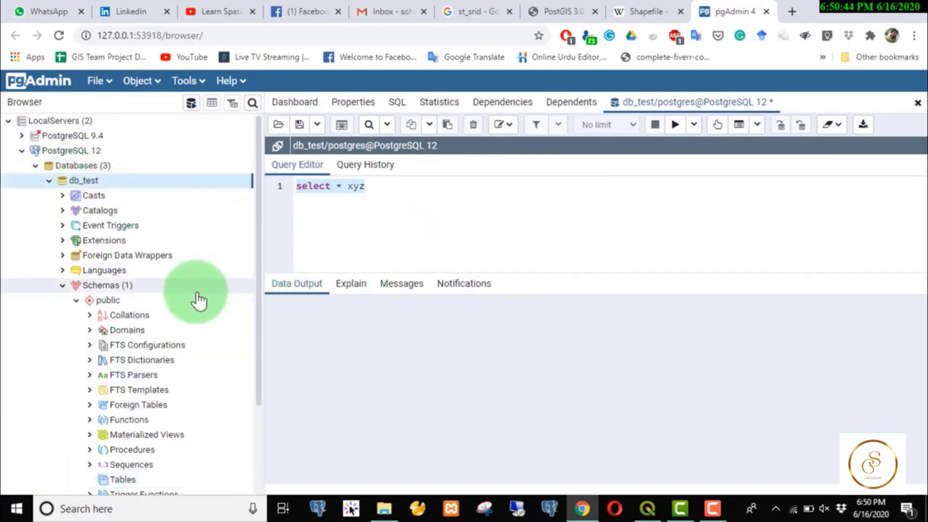
scroll(197, 300, down, 3)
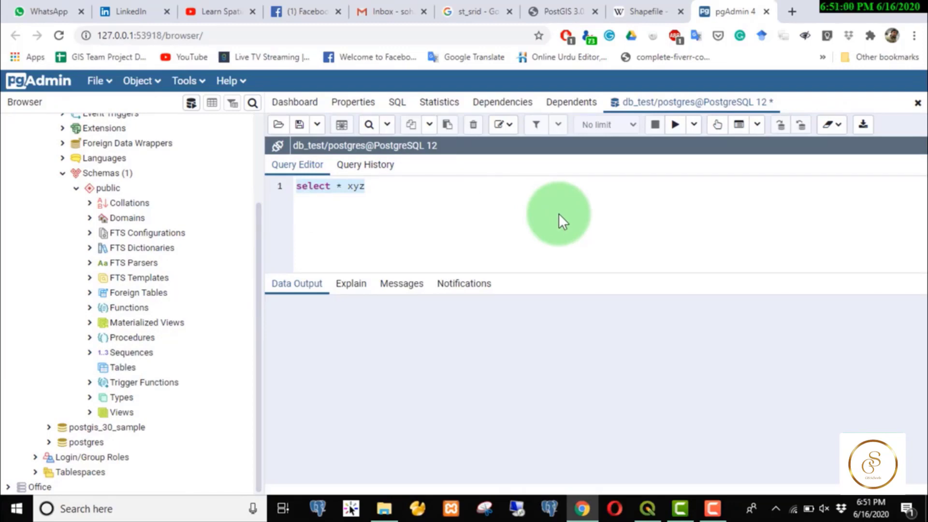
text(cr)
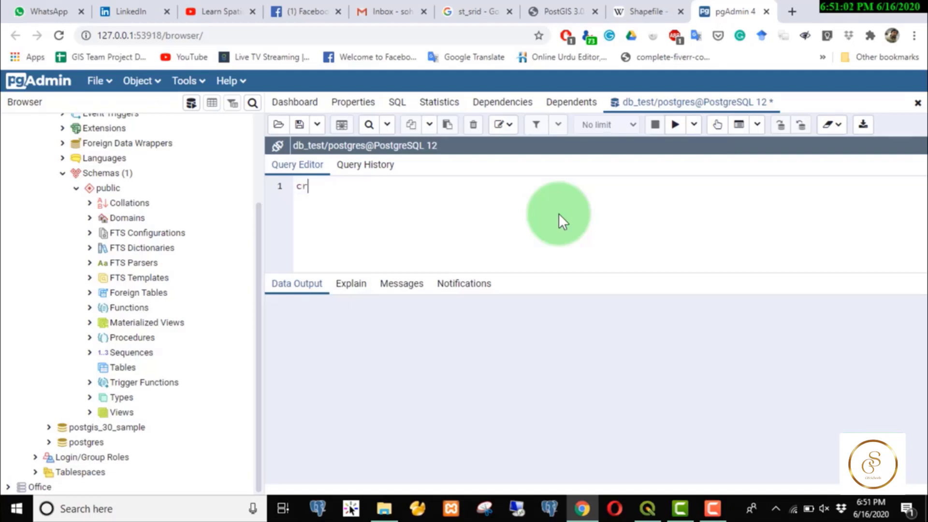
text(eate extension)
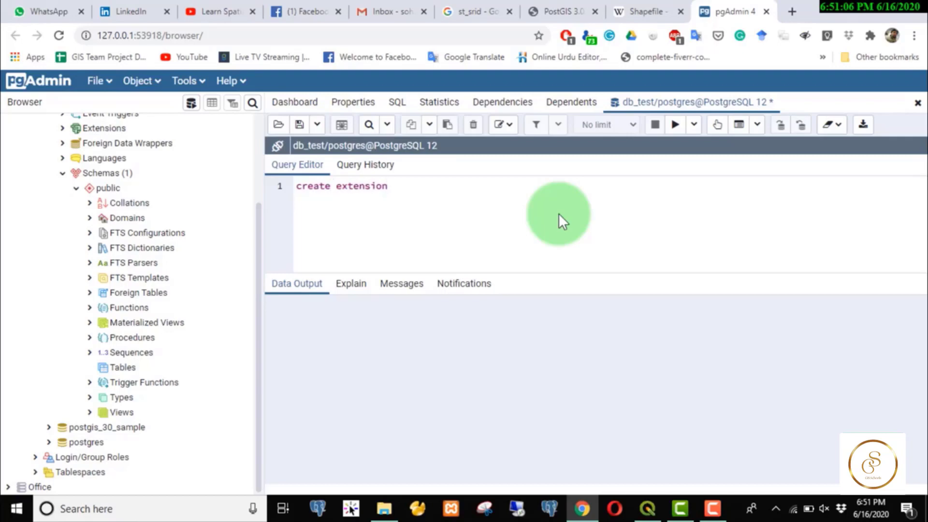
text( postgis)
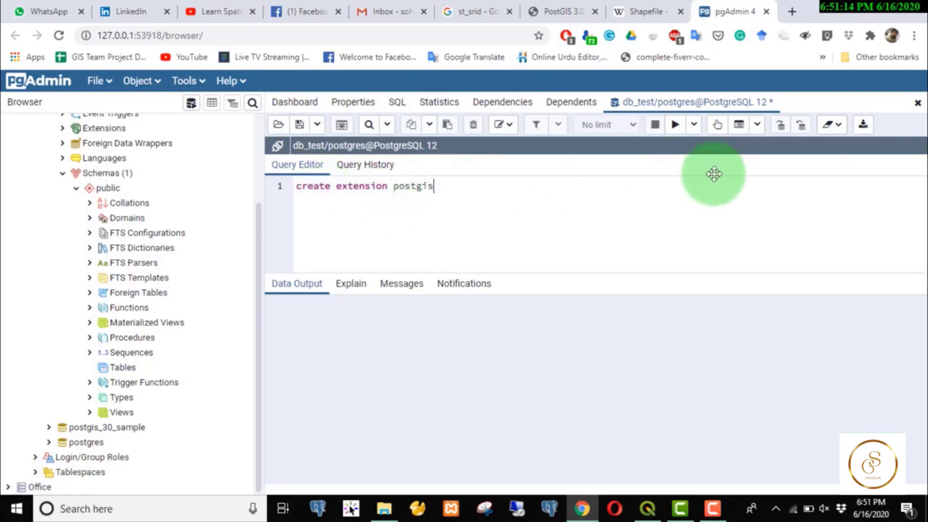
click(675, 128)
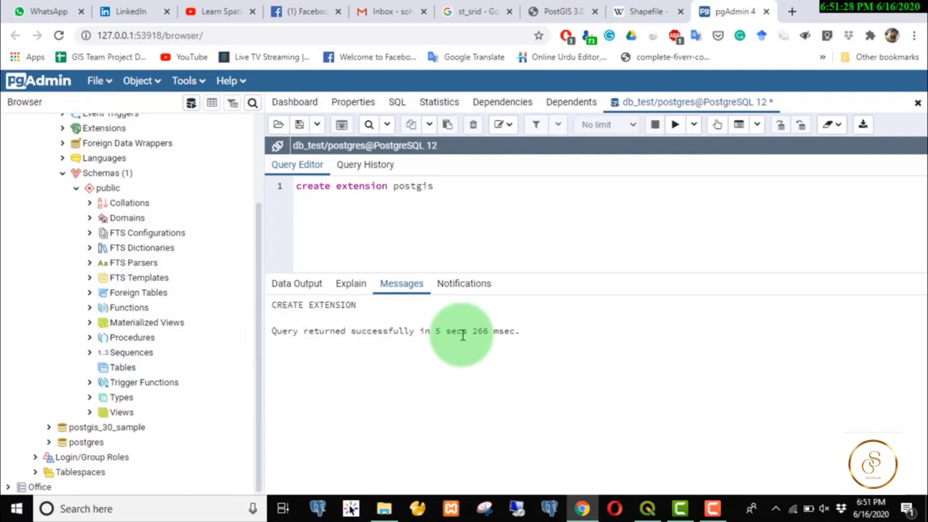
click(307, 287)
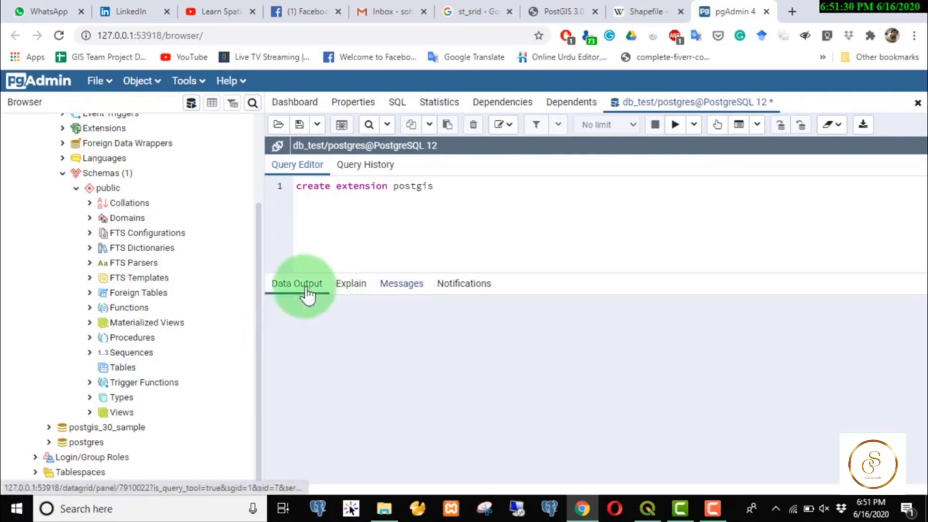
click(355, 288)
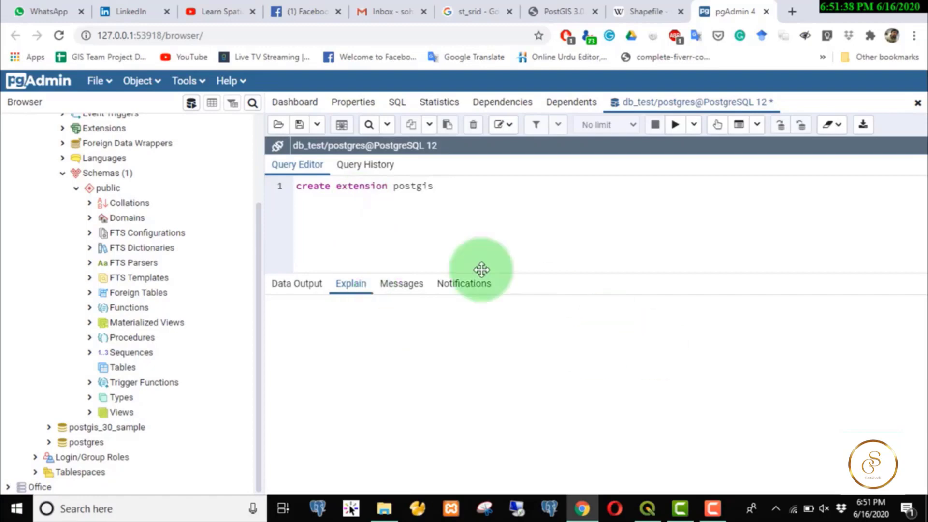
Refresh the public schema of db_test and expand its Tables node, leaving the spatial_ref_sys table collapsed
click(107, 189)
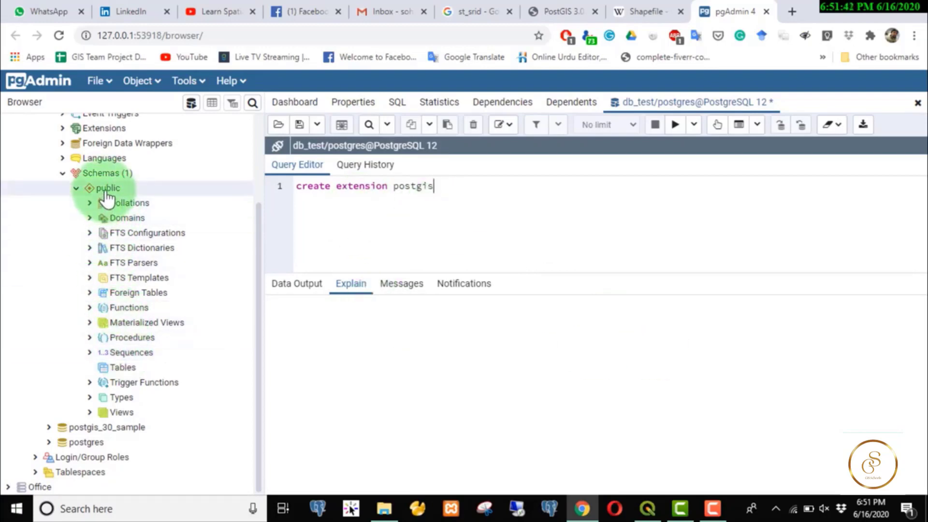
right_click(107, 192)
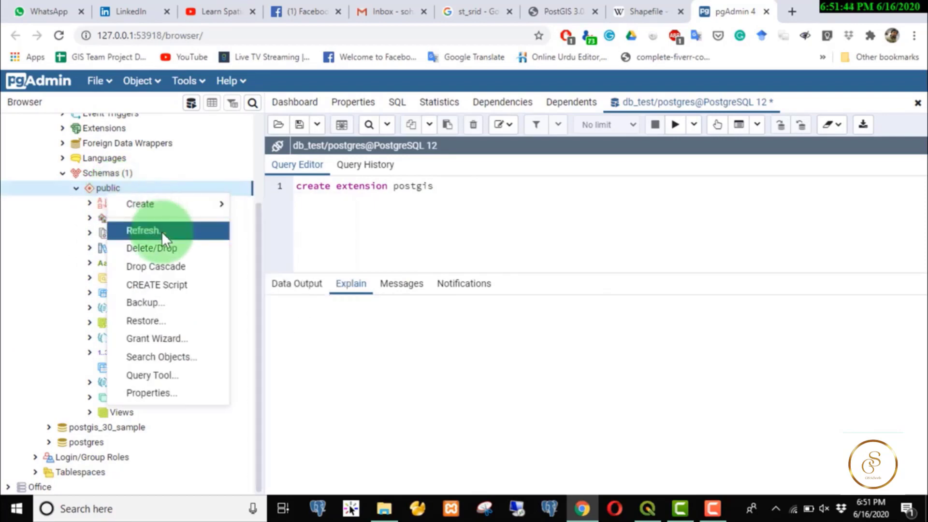
click(189, 231)
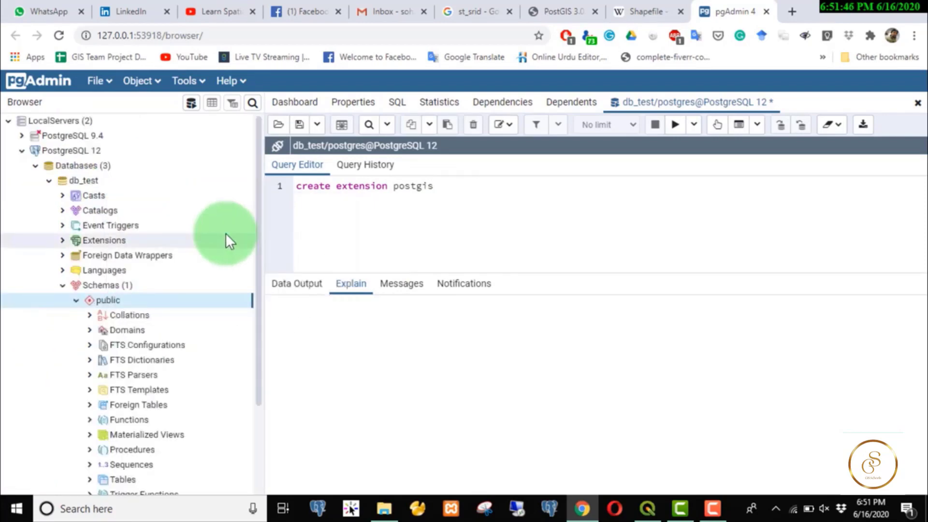
scroll(159, 451, down, 2)
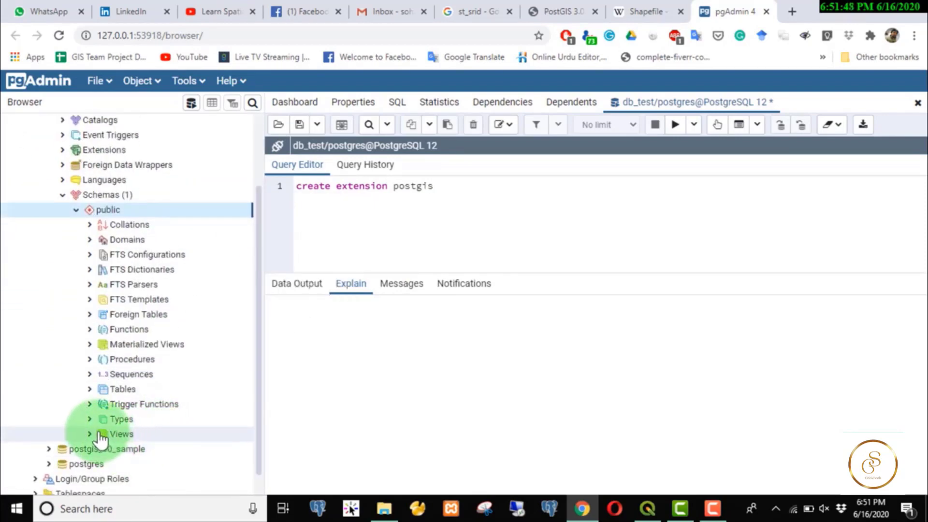
click(89, 391)
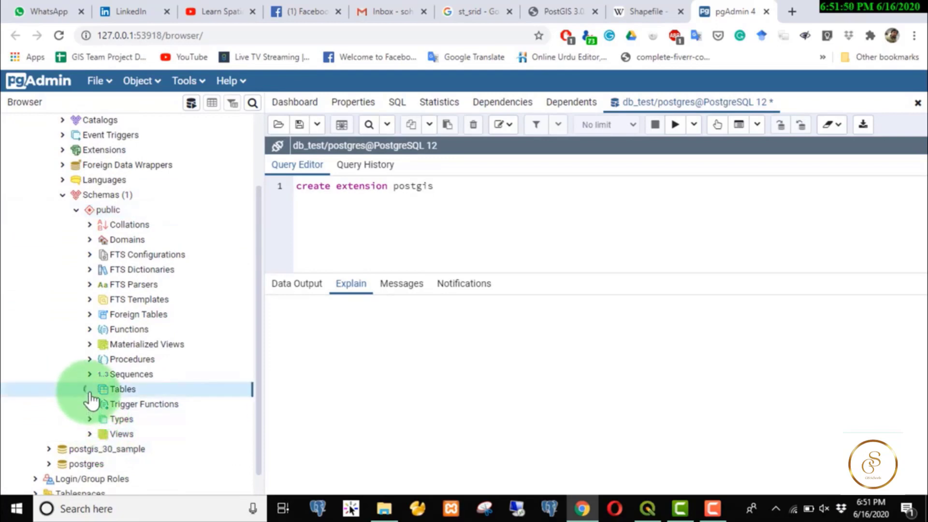
click(104, 404)
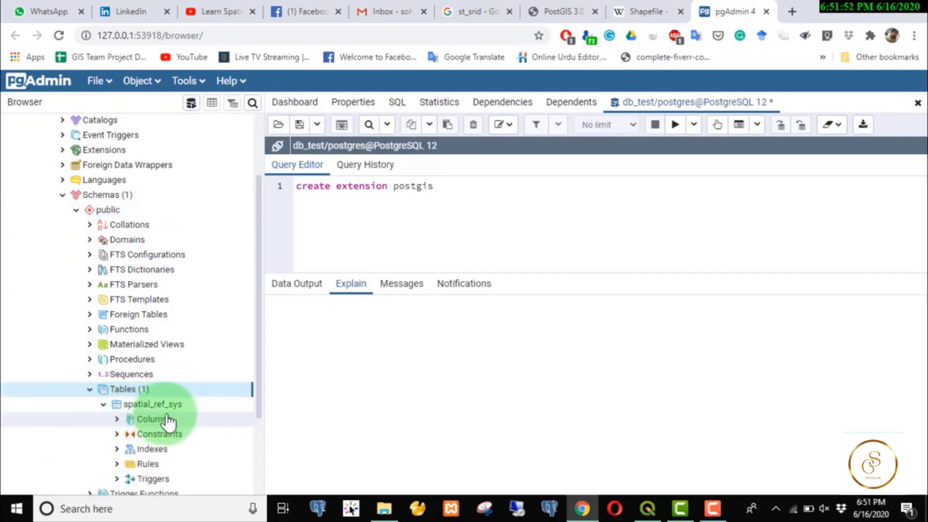
click(104, 407)
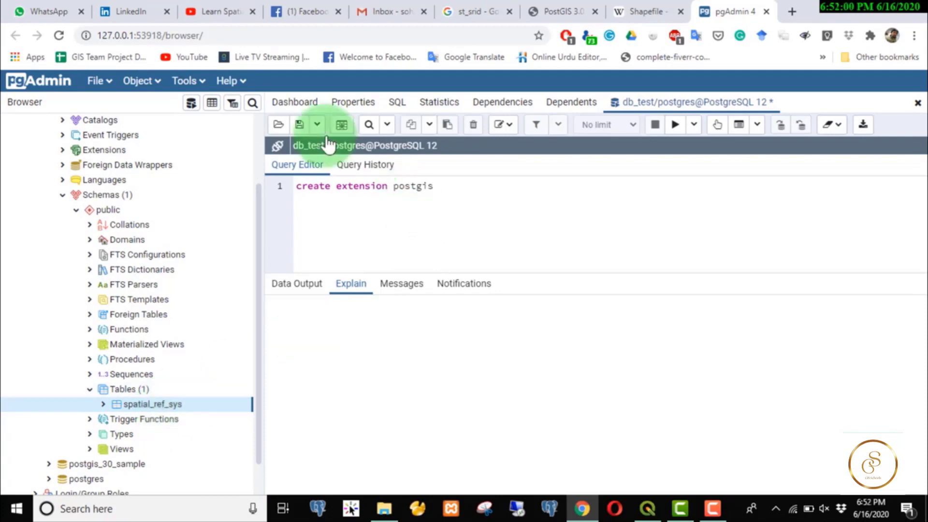
View all rows of the spatial_ref_sys table and examine its srid, srtext and proj4text columns
click(212, 103)
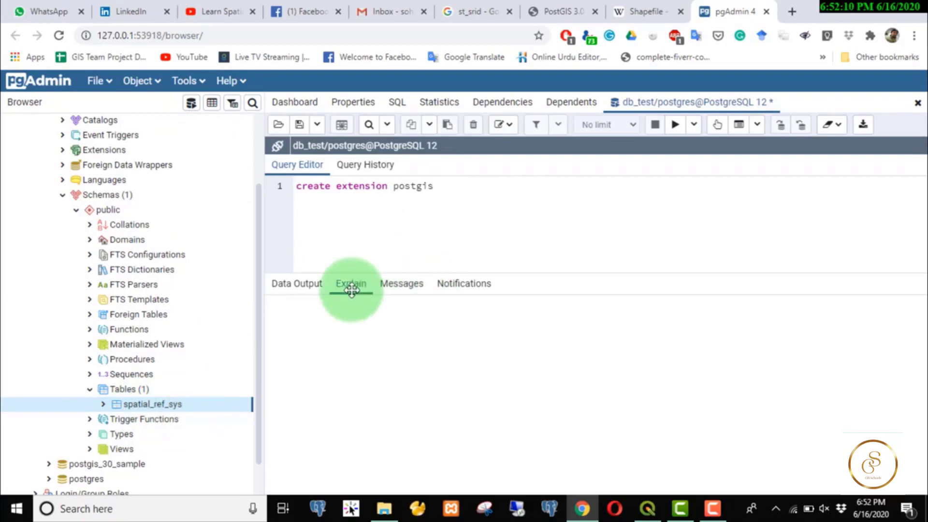
click(216, 109)
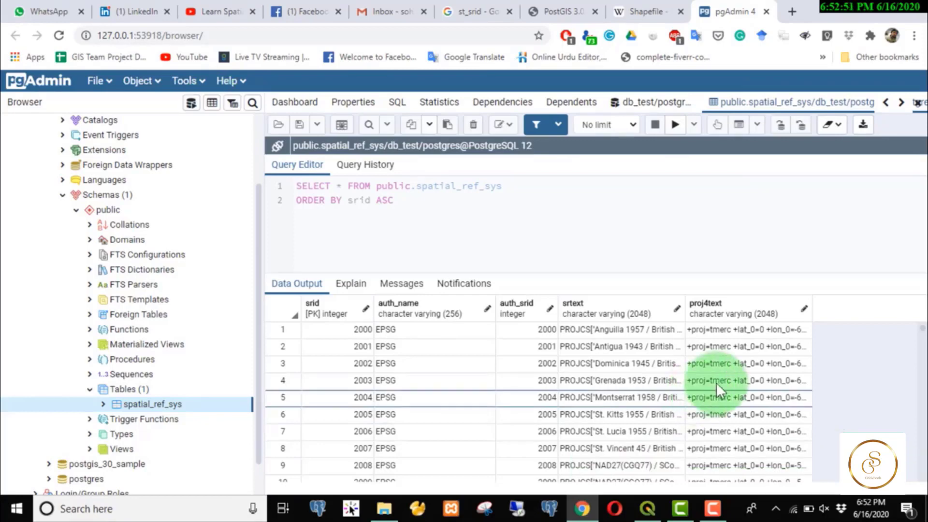
click(775, 369)
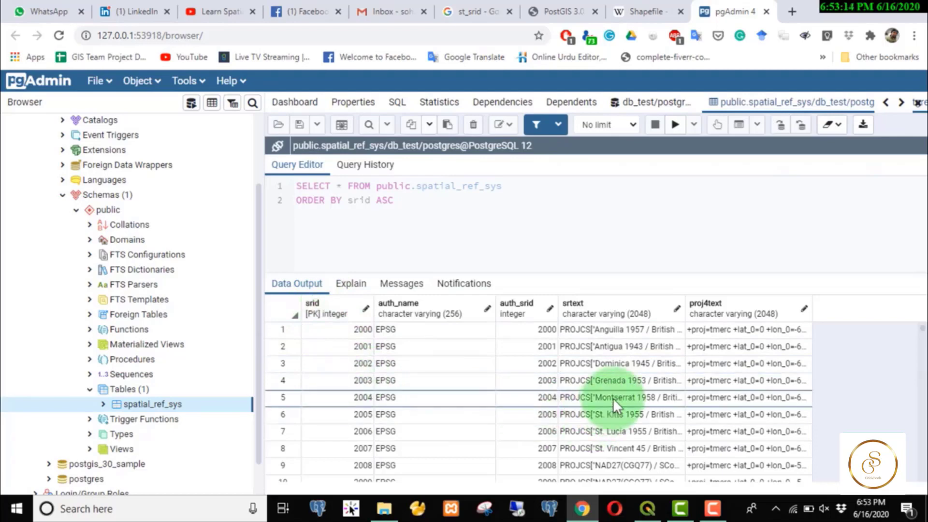
Open irrigation_line.prj from the digitize folder in Notepad++, highlight its datum name, and check the project's CRS in QGIS
click(647, 507)
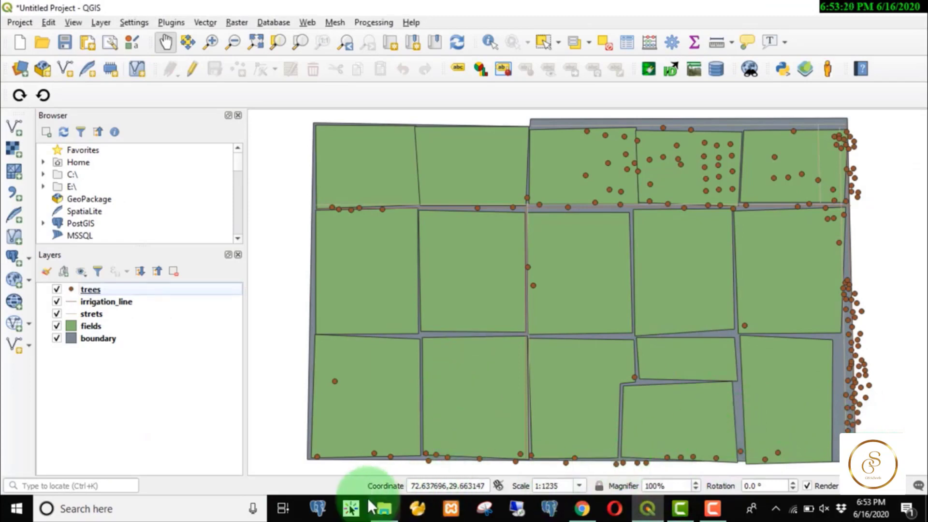
click(384, 507)
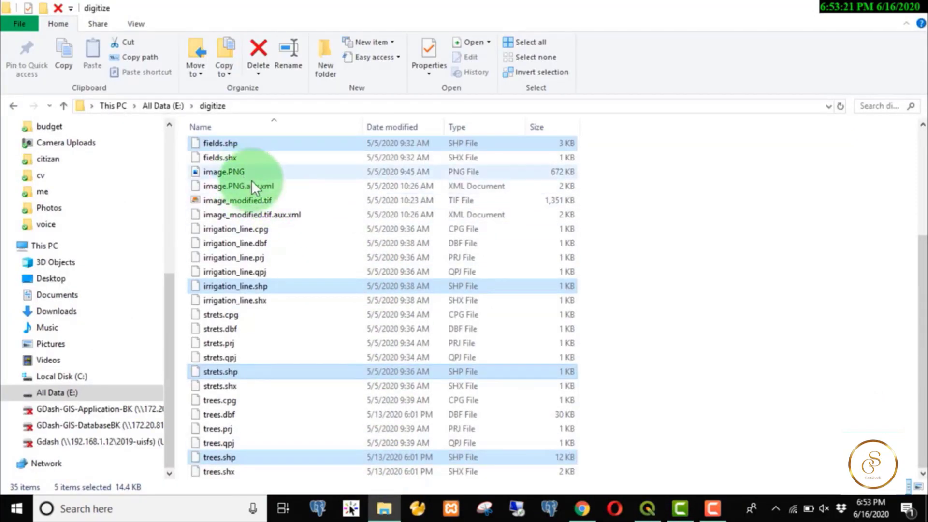
click(271, 289)
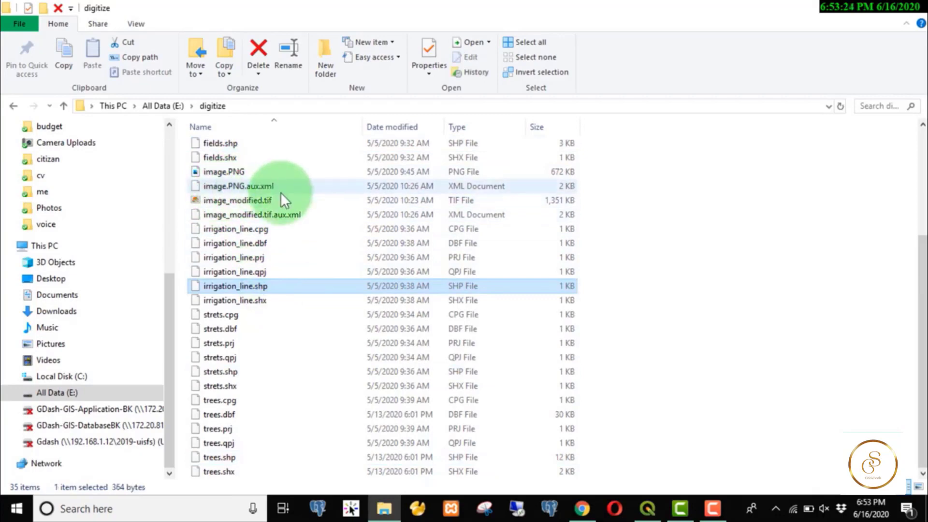
click(256, 272)
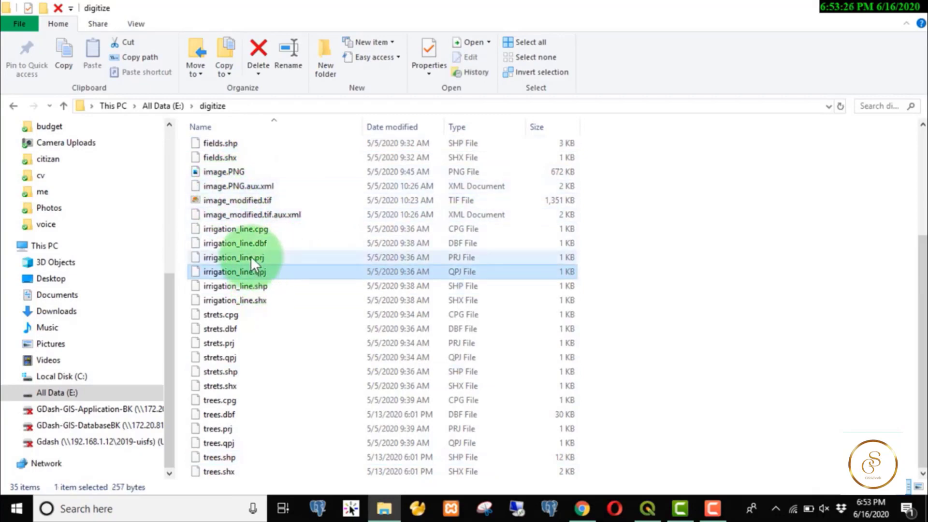
click(251, 256)
right_click(271, 257)
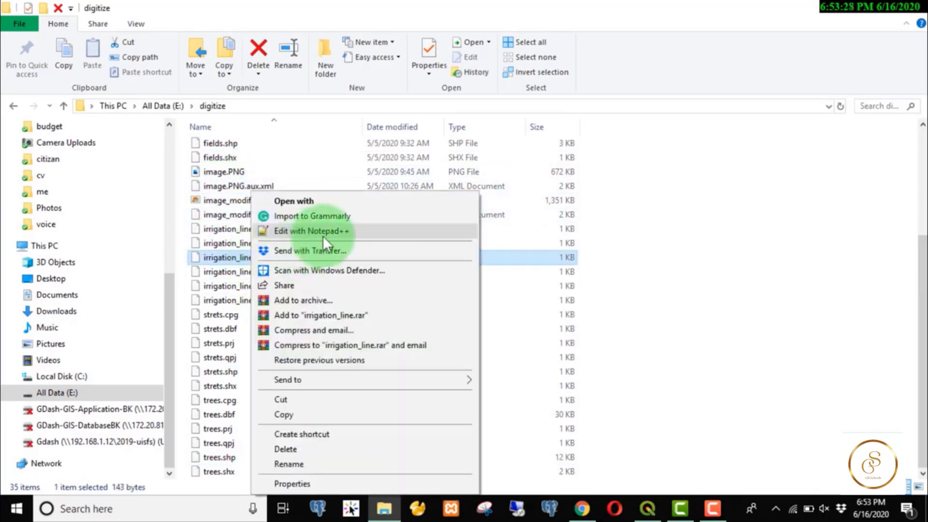
click(323, 236)
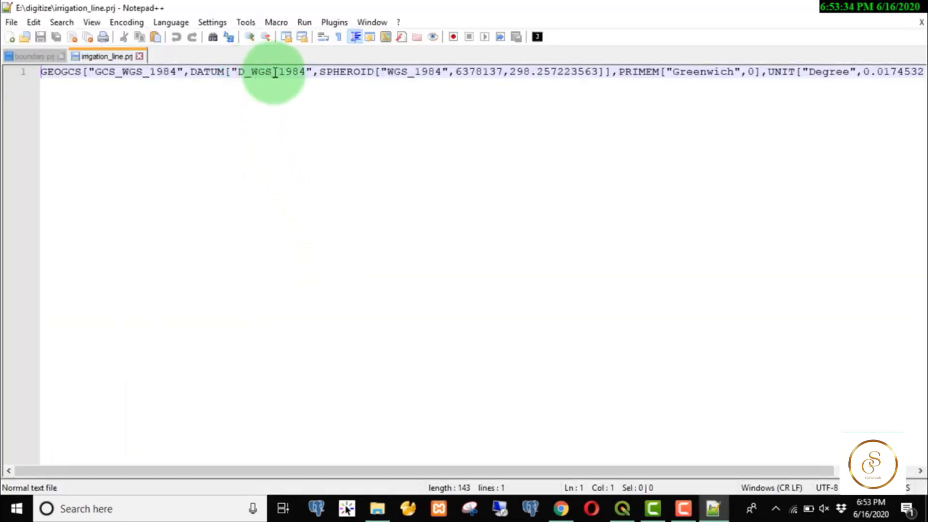
double_click(272, 74)
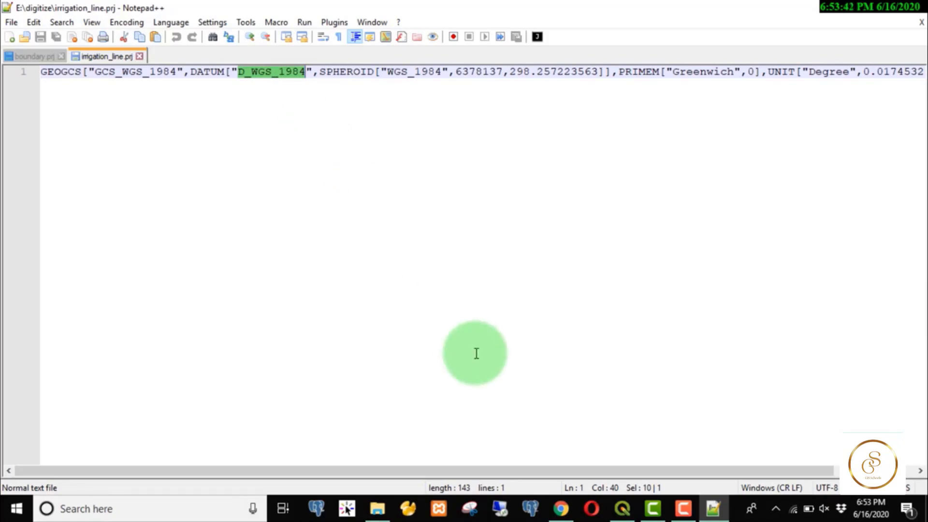
click(622, 509)
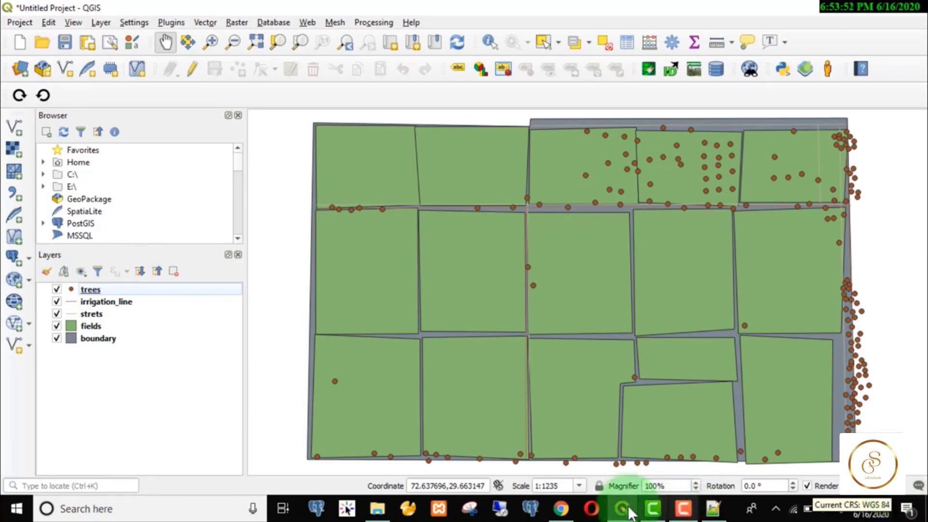
Switch back to pgAdmin in Chrome and copy the table name spatial_ref_sys from the displayed query
click(561, 514)
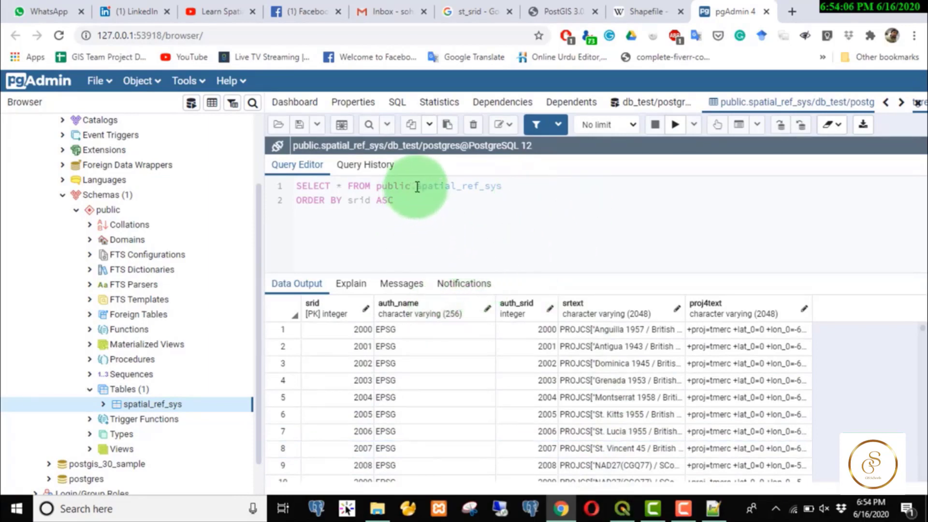
drag(416, 187, 507, 190)
key(ctrl+c)
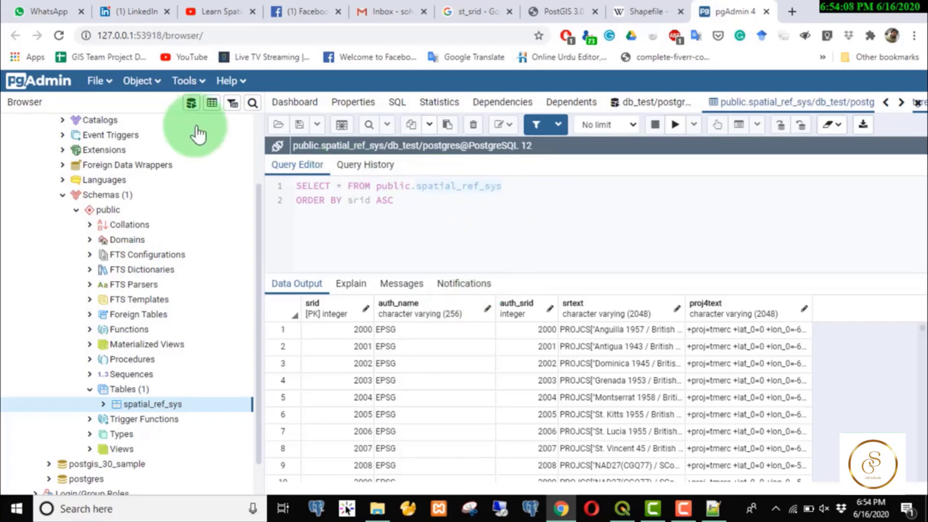
Open a new Query Tool for db_test and try to run "selct * from spatial_ref_sys where srid = 4326"
click(191, 103)
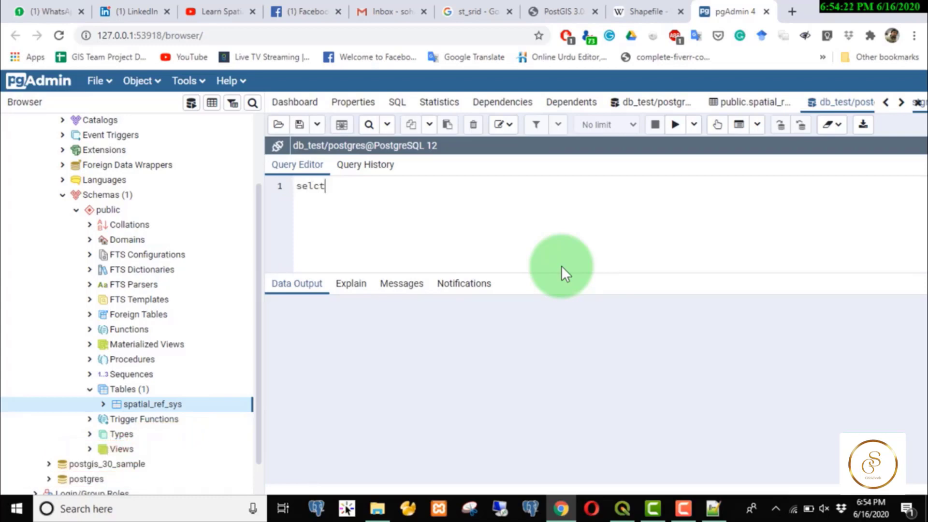
text(* from)
key(ctrl+v)
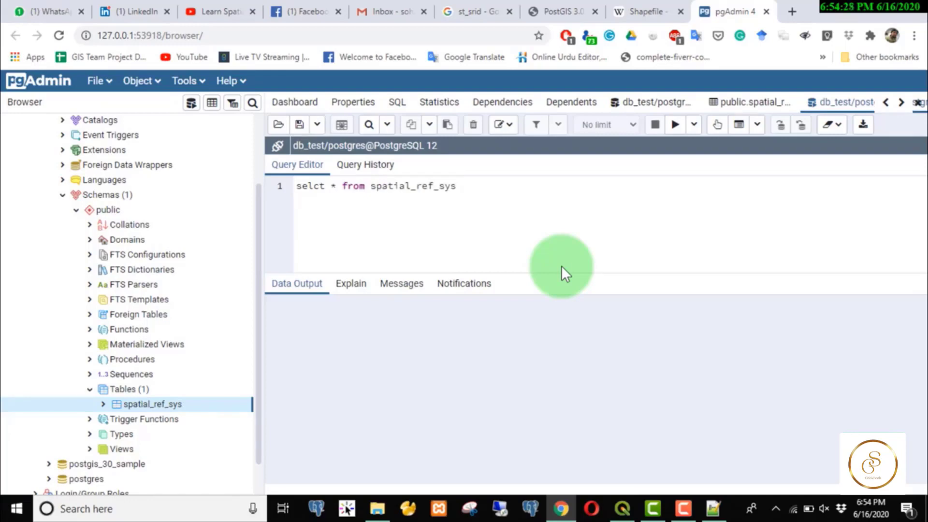
text(where srid = 4)
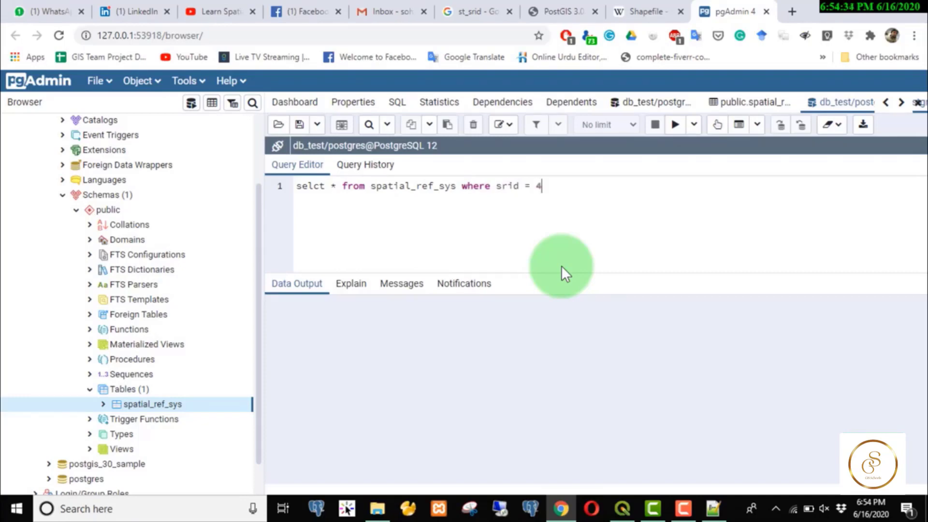
text(326)
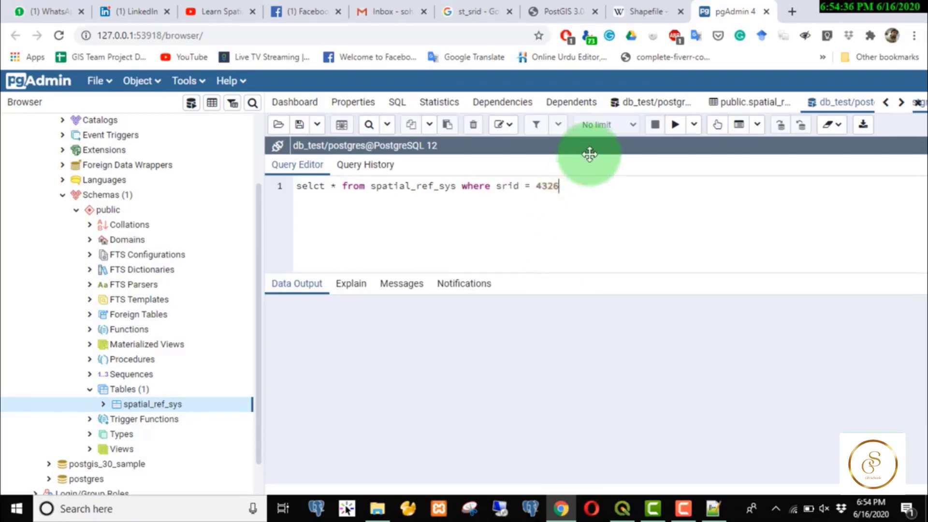
click(675, 125)
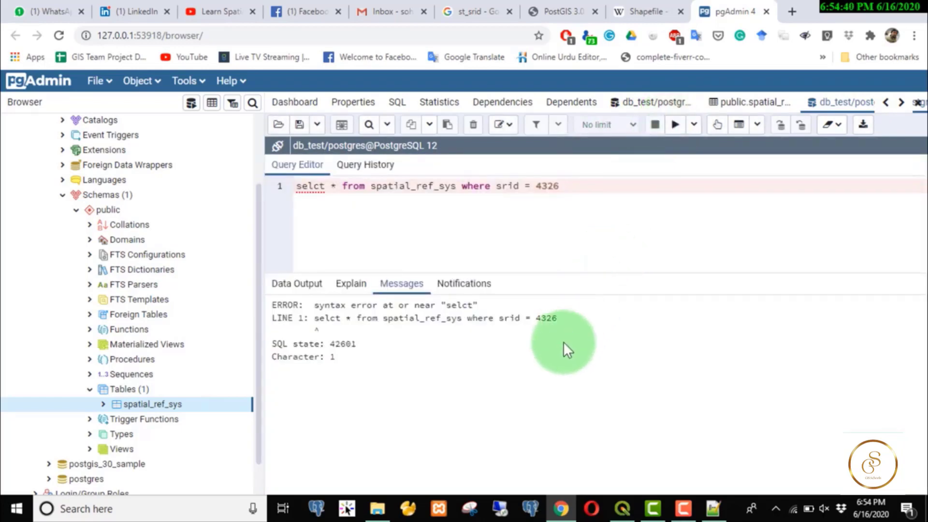
Correct the misspelled keyword to "select", run the spatial_ref_sys query for srid 4326, and examine the returned row's srid and srtext
click(328, 188)
key(BackSpace)
key(BackSpace)
key(BackSpace)
key(BackSpace)
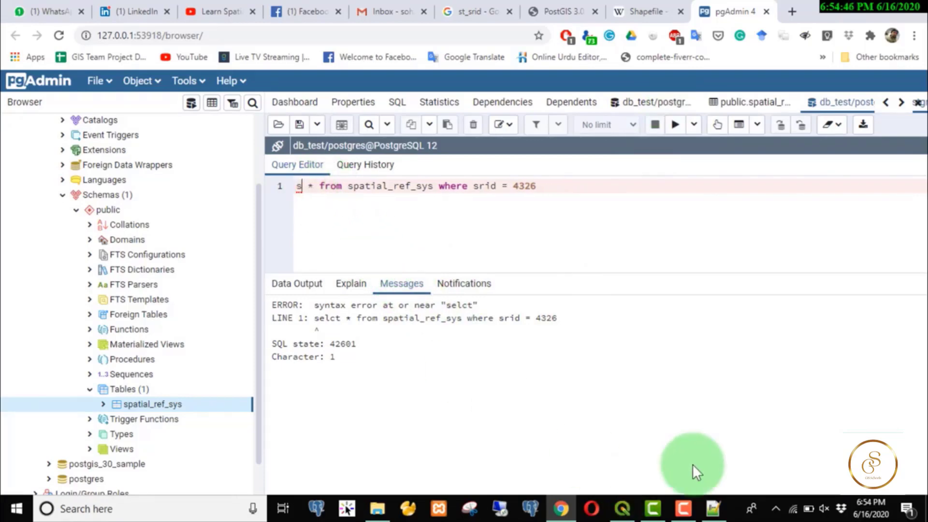
key(BackSpace)
text(select)
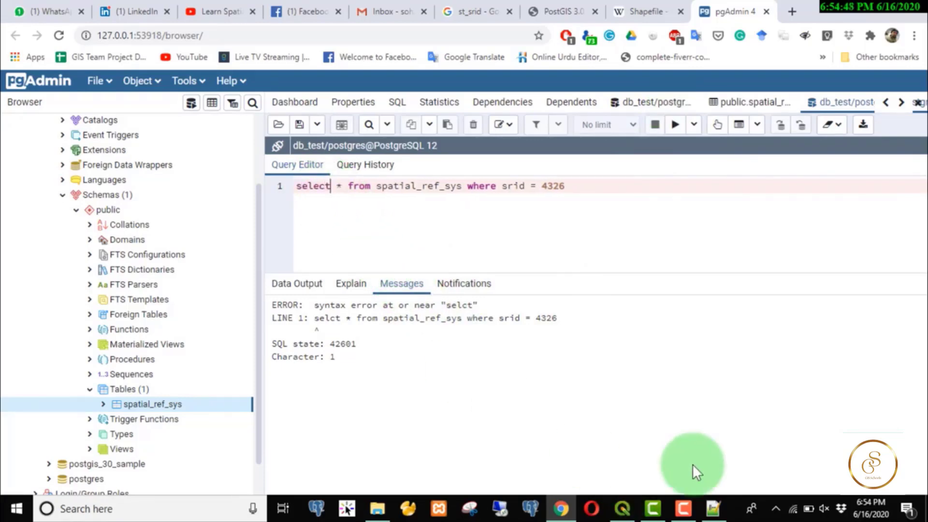
click(678, 134)
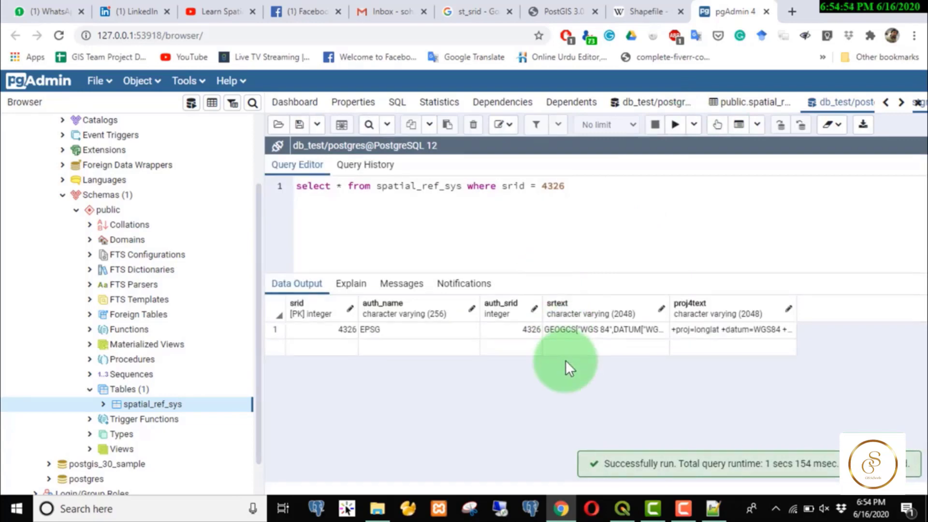
click(351, 333)
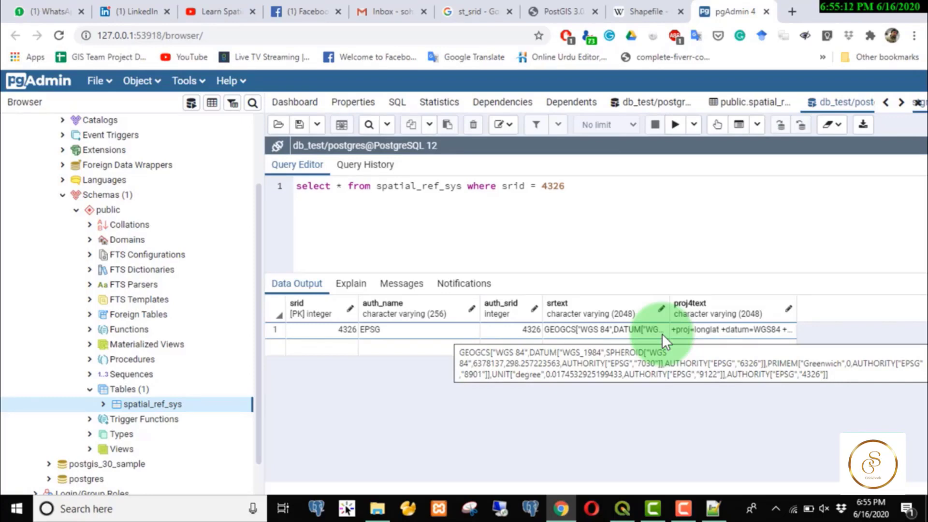
Review irrigation_line.prj in the digitize folder, check the trees layer's CRS in QGIS, and collapse the Tables node back in pgAdmin
click(364, 513)
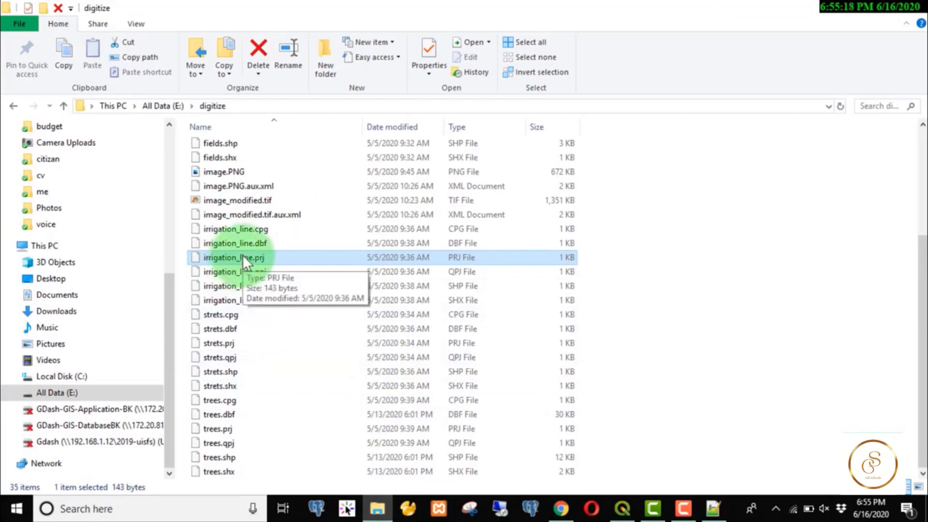
click(561, 508)
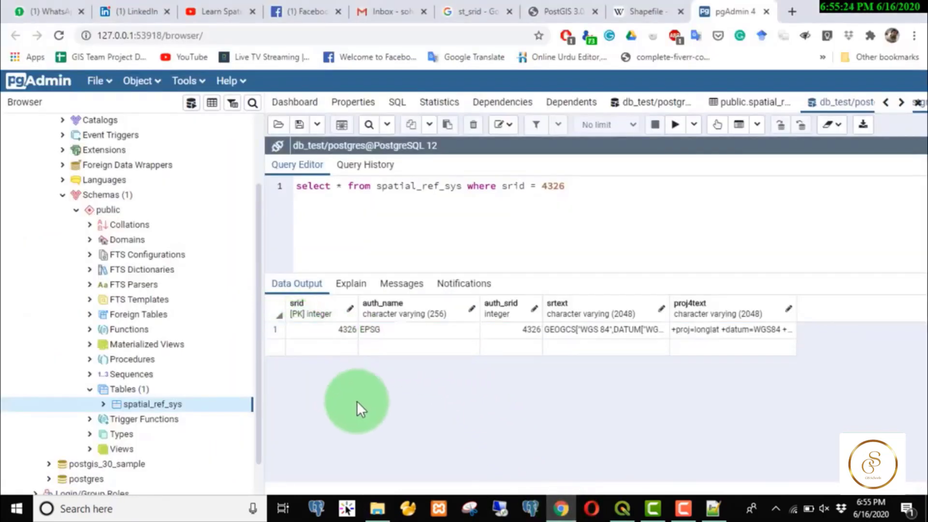
click(627, 504)
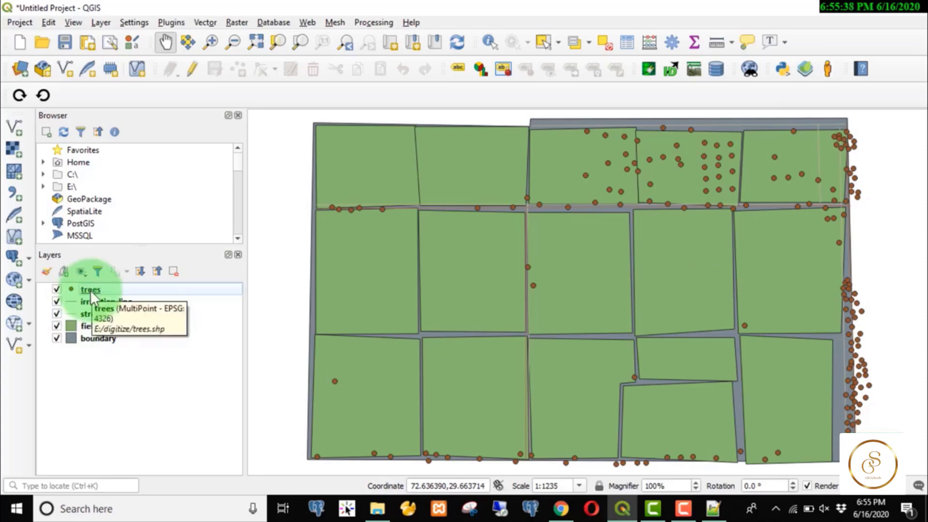
click(854, 6)
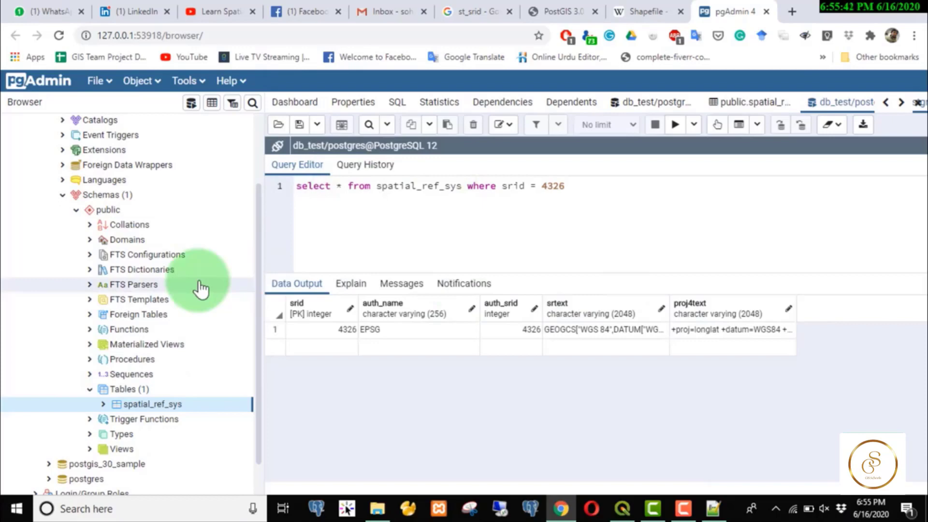
click(91, 390)
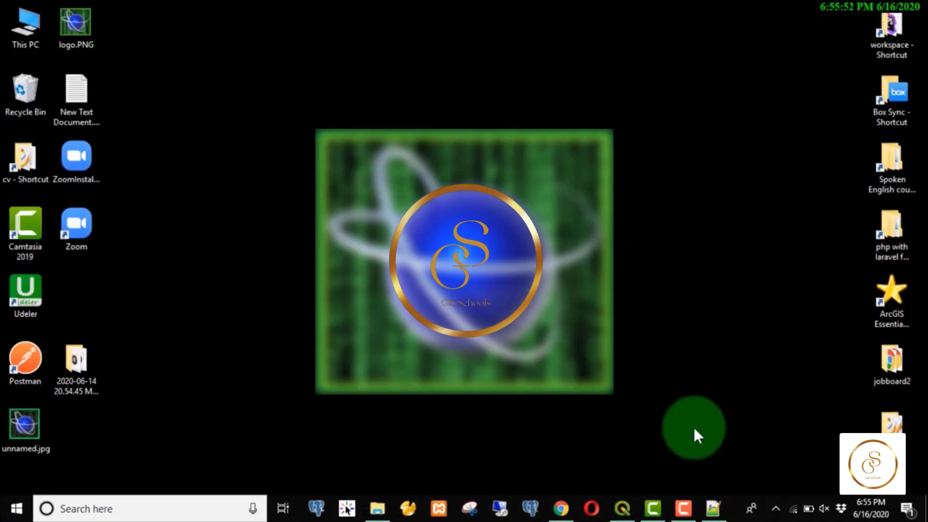
Search Windows for "shp", launch the PostGIS Bundle 3 Shapefile and DBF Loader Exporter, and close it
click(81, 507)
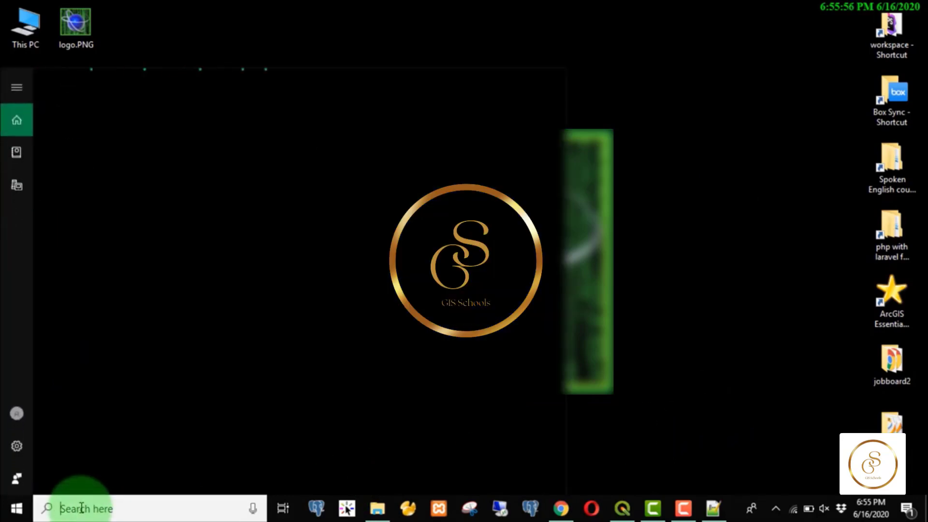
text(s)
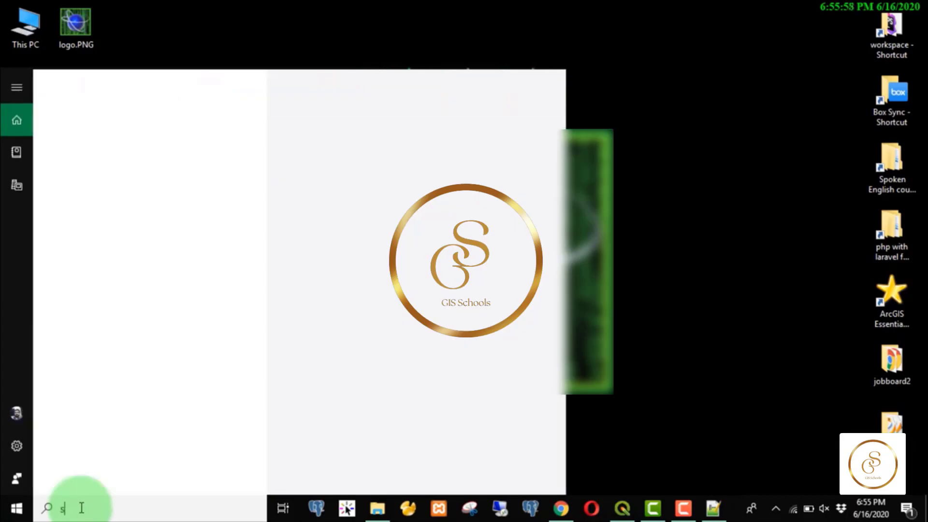
text(hp)
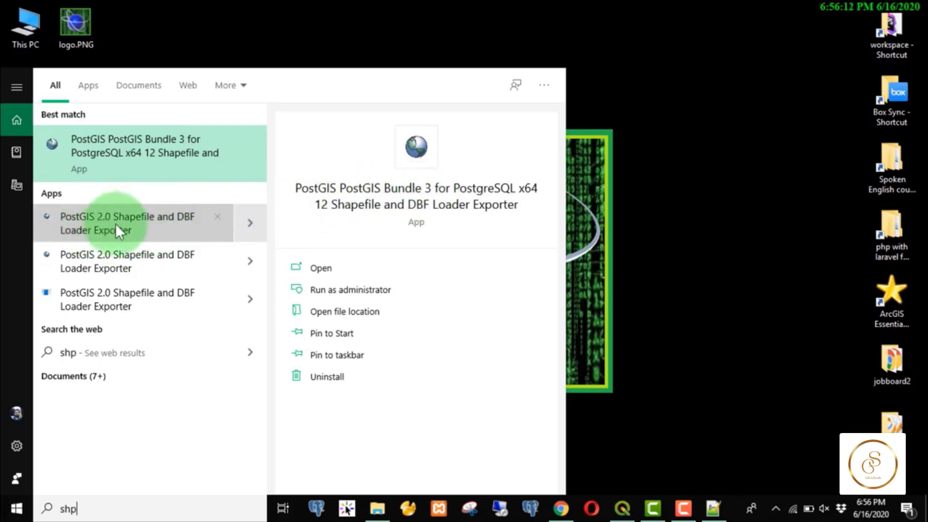
click(425, 188)
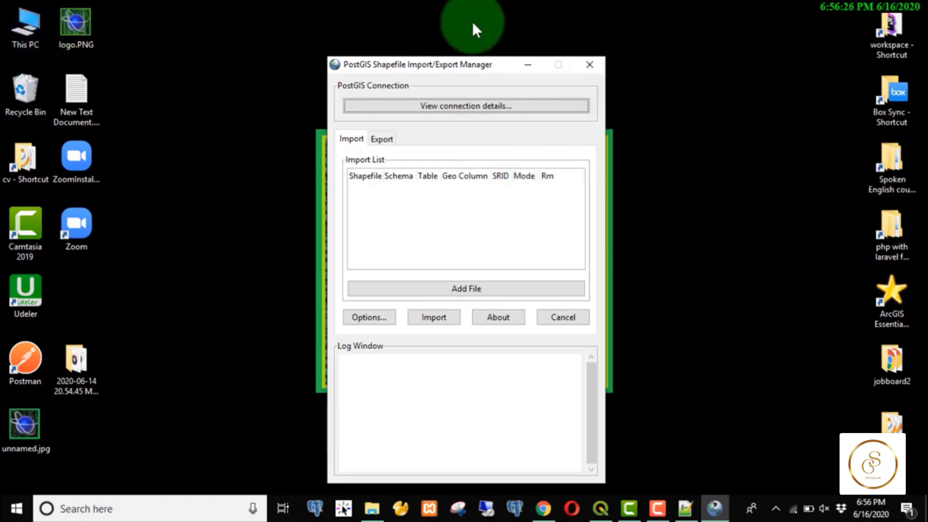
click(590, 64)
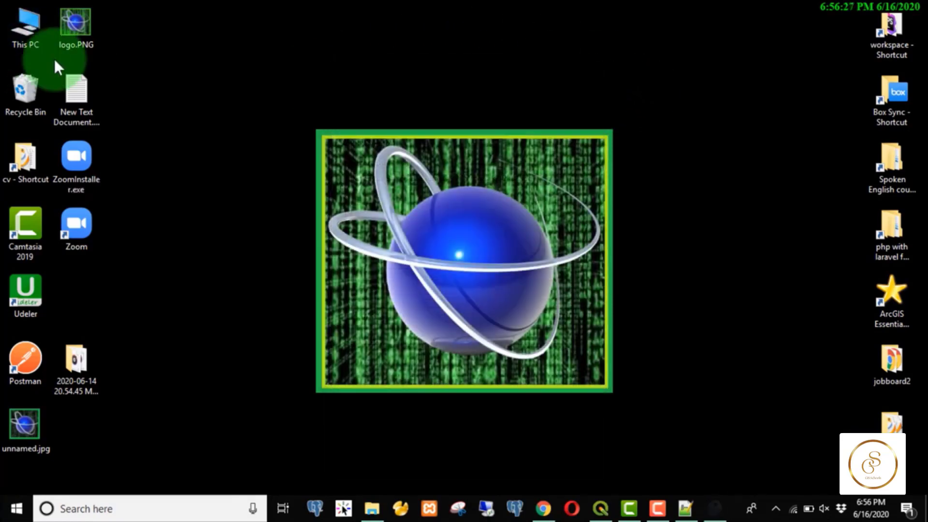
Browse in File Explorer to the PostgreSQL folder inside Program Files on Local Disk (C:)
double_click(25, 17)
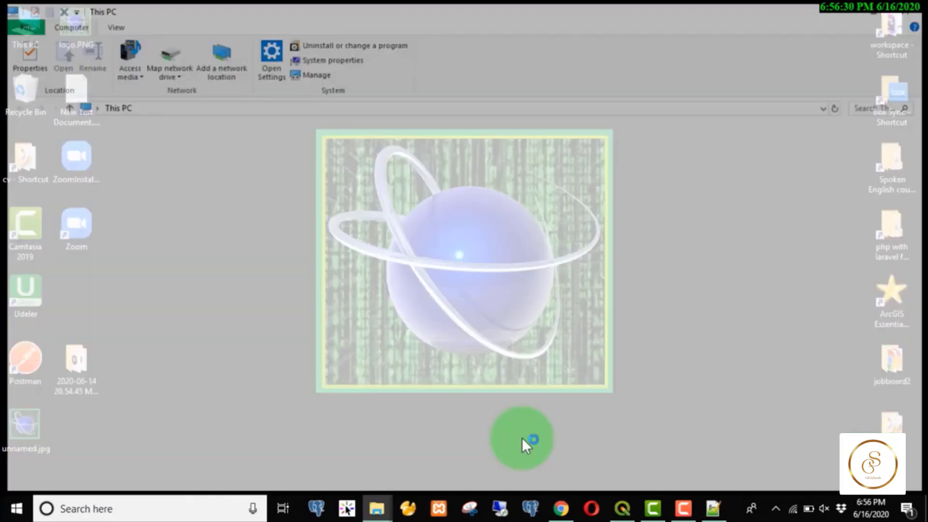
click(270, 254)
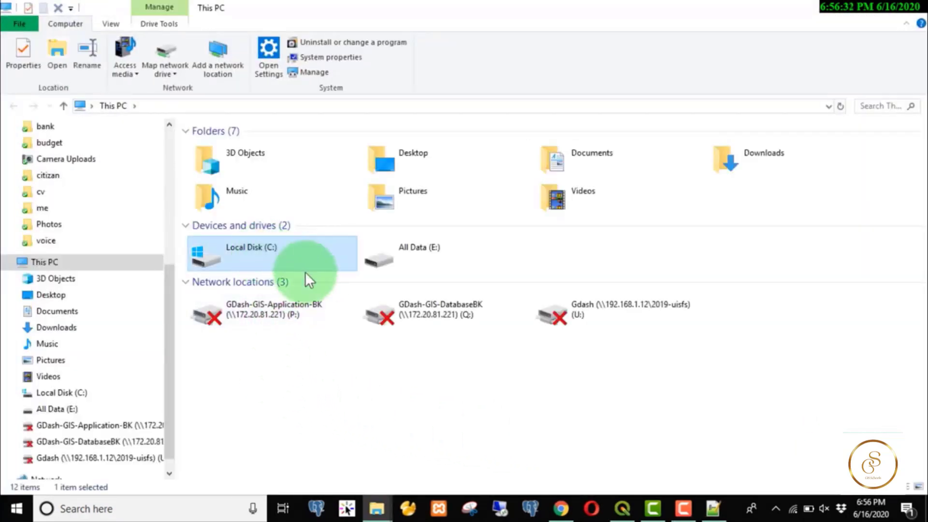
double_click(304, 268)
click(258, 215)
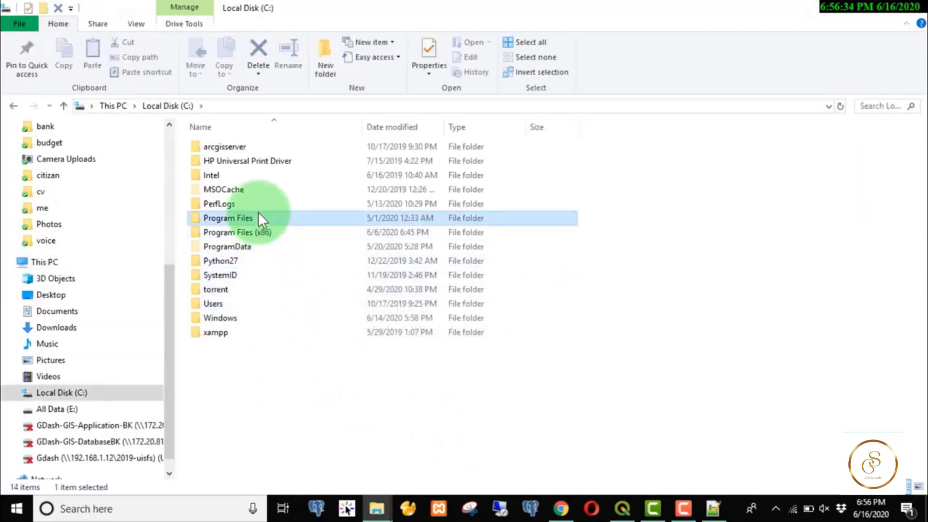
double_click(259, 214)
scroll(251, 410, down, 2)
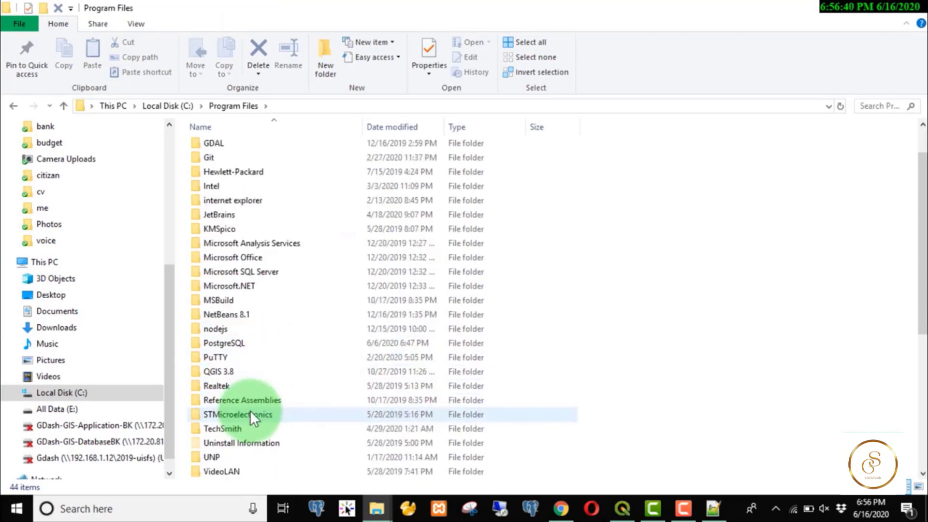
click(224, 357)
click(233, 342)
double_click(233, 341)
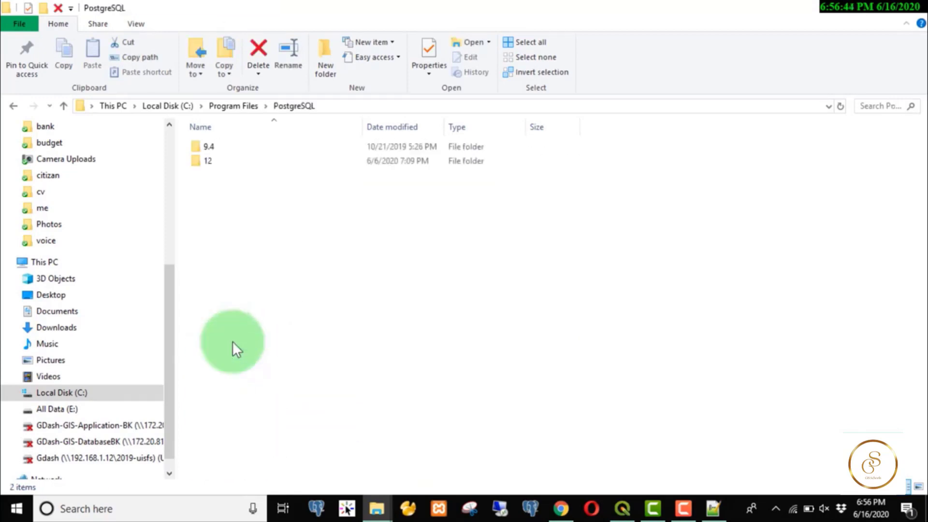
Launch shp2pgsql-gui.exe from PostgreSQL's 12\bin\postgisgui folder, clear File Explorer from view, and reposition the import manager window
click(199, 164)
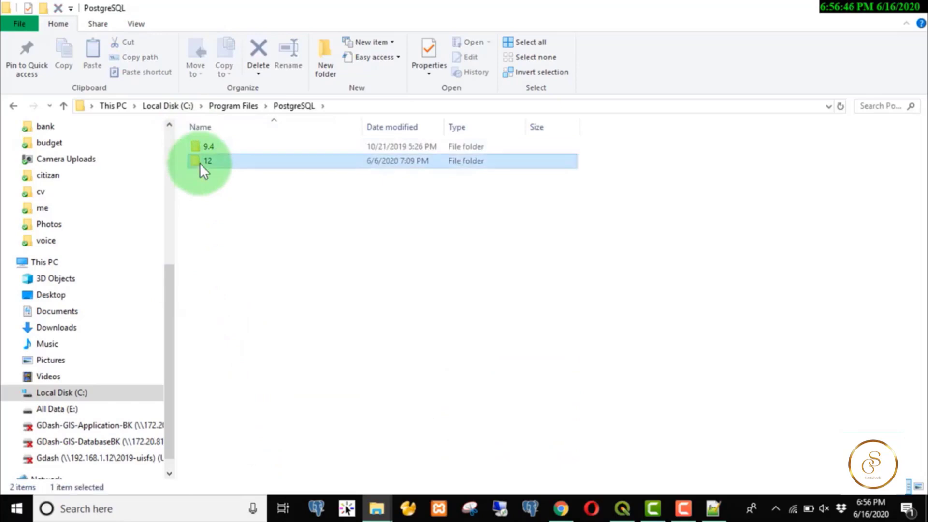
double_click(199, 164)
click(220, 147)
double_click(220, 147)
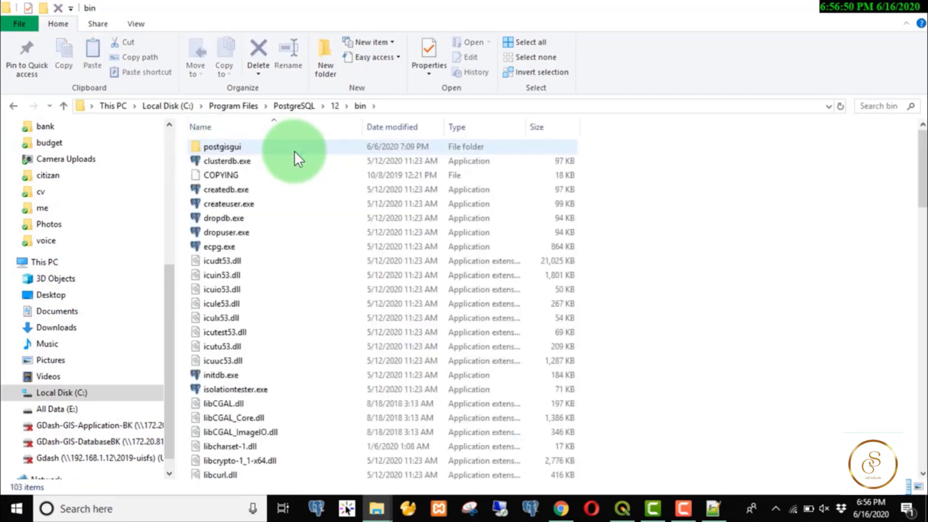
click(294, 151)
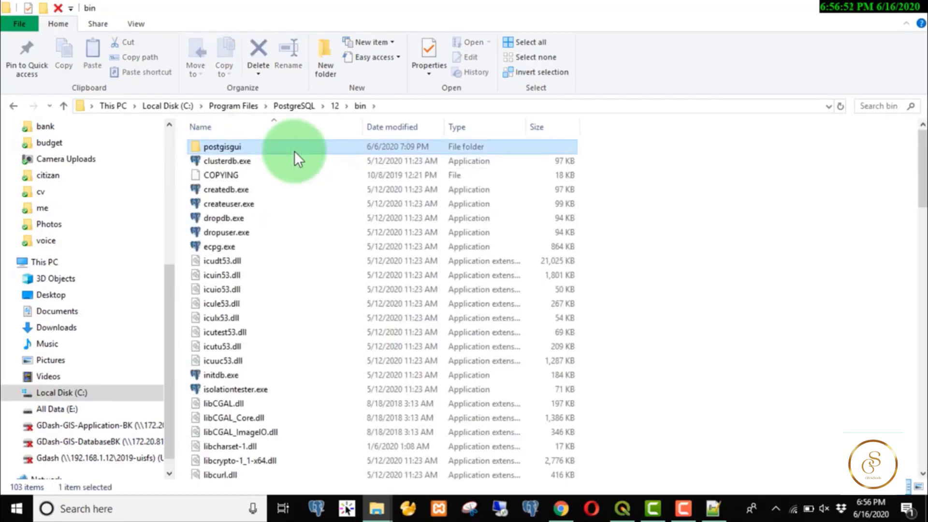
double_click(294, 151)
scroll(325, 409, down, 2)
scroll(326, 410, down, 3)
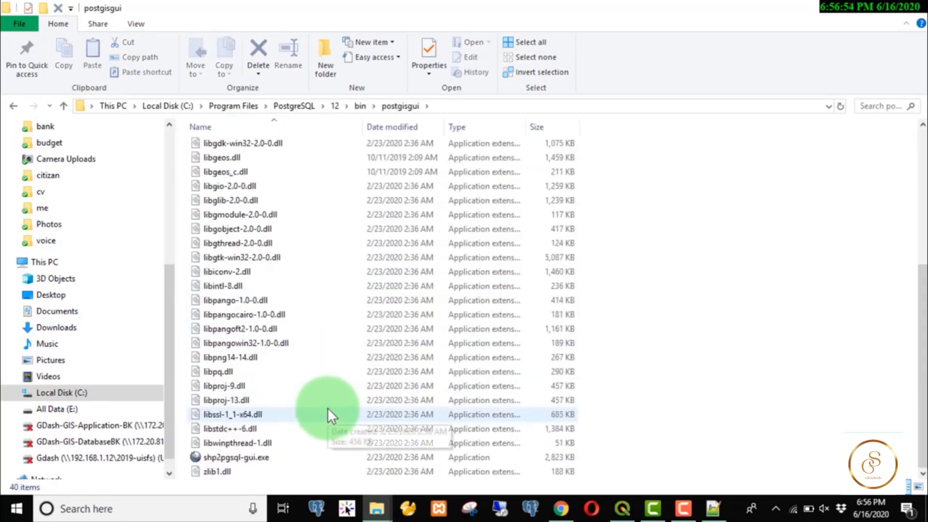
double_click(244, 456)
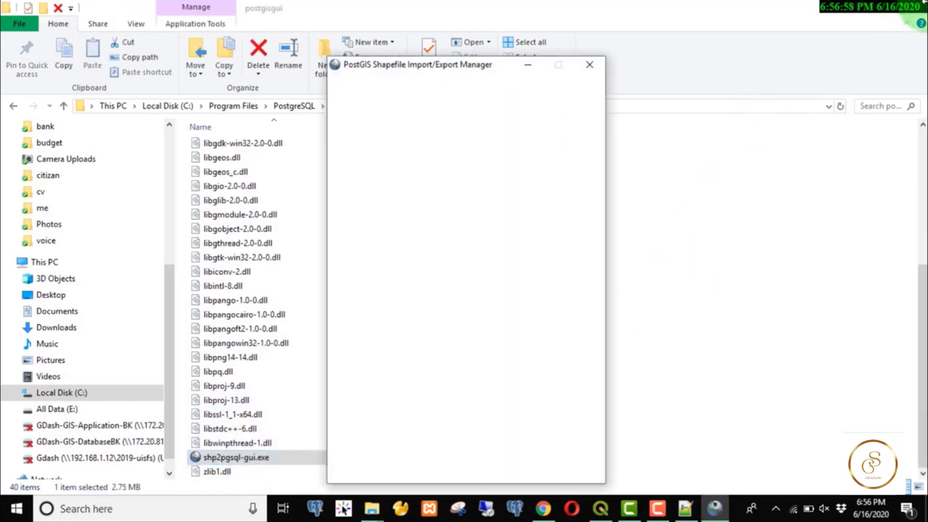
click(923, 1)
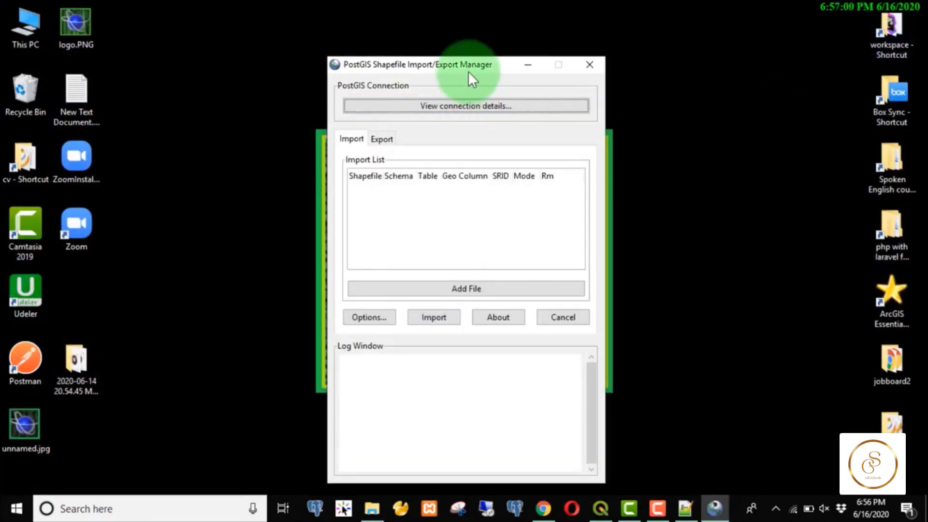
drag(468, 71, 463, 42)
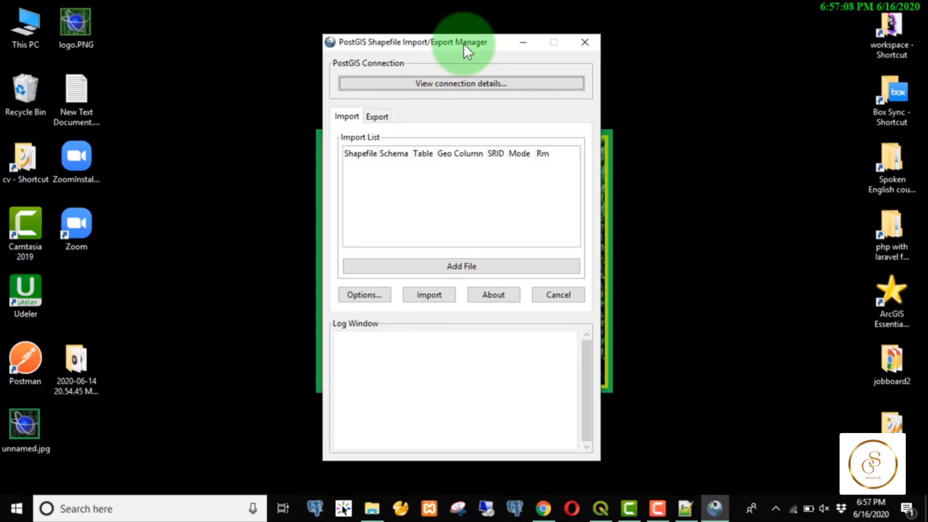
Open the PostGIS connection details and enter the username postgresql, the database password, and port 5433
click(466, 85)
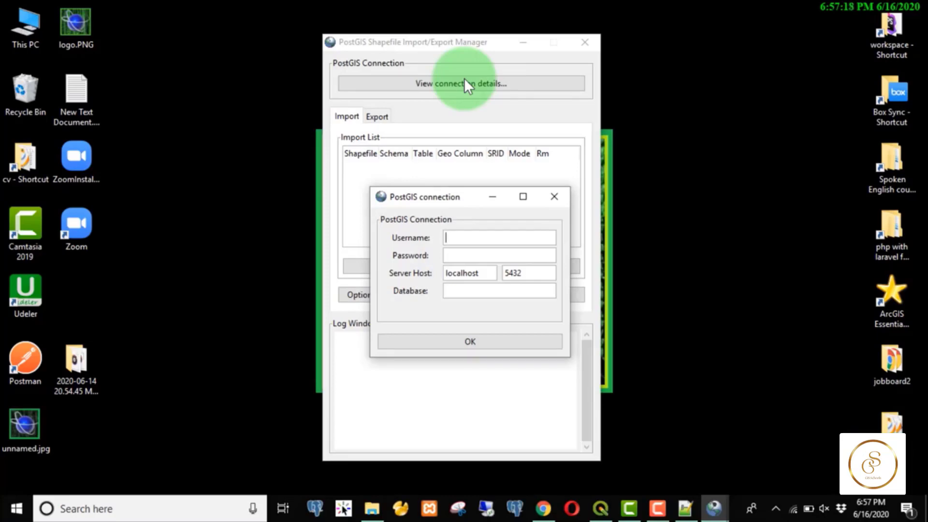
text(postgresql)
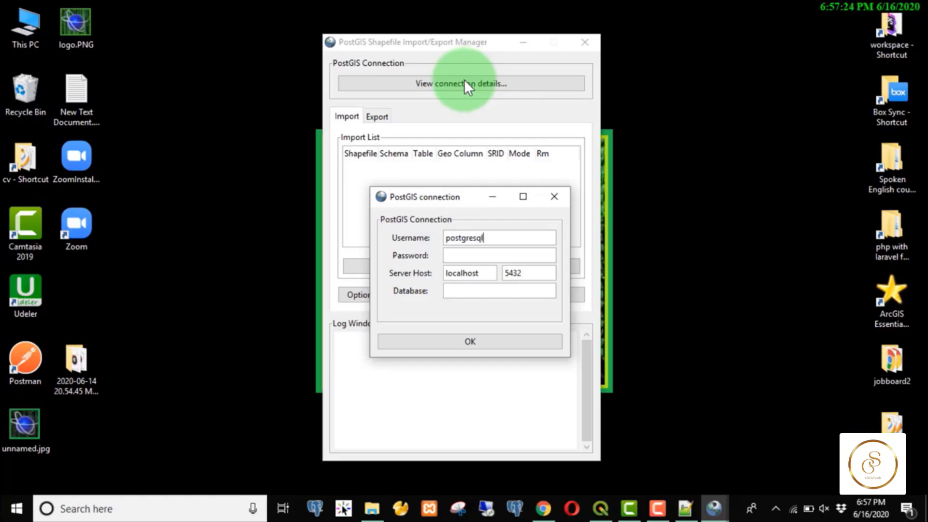
click(509, 250)
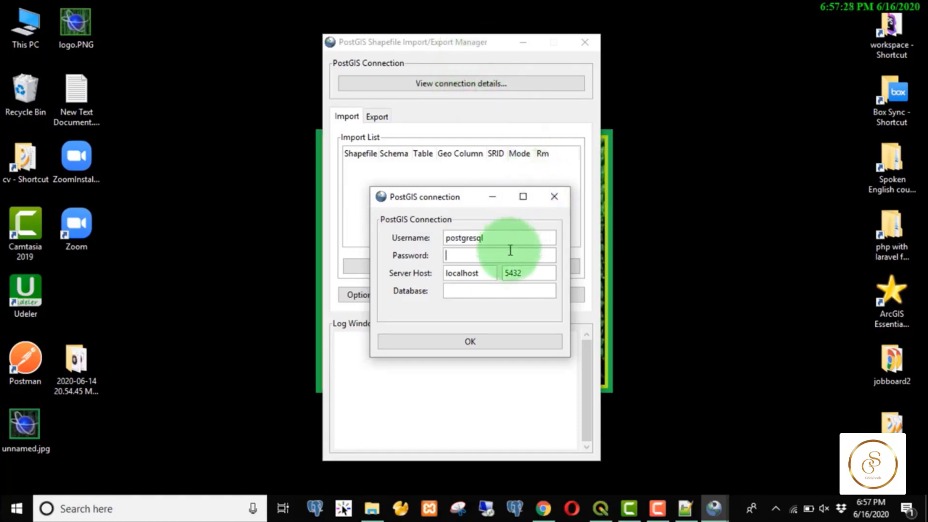
text(••••••••)
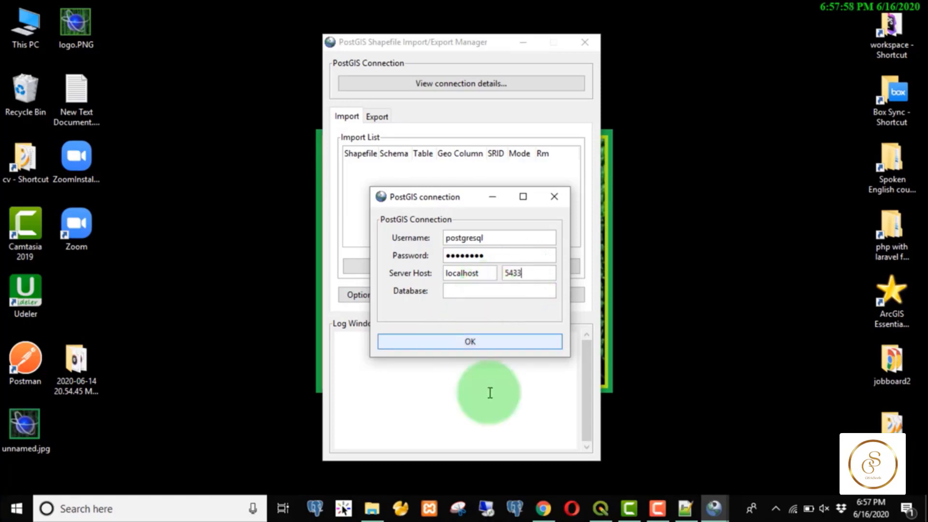
Check the database name in pgAdmin, set the PostGIS connection's database to db_test, and try to connect
click(543, 510)
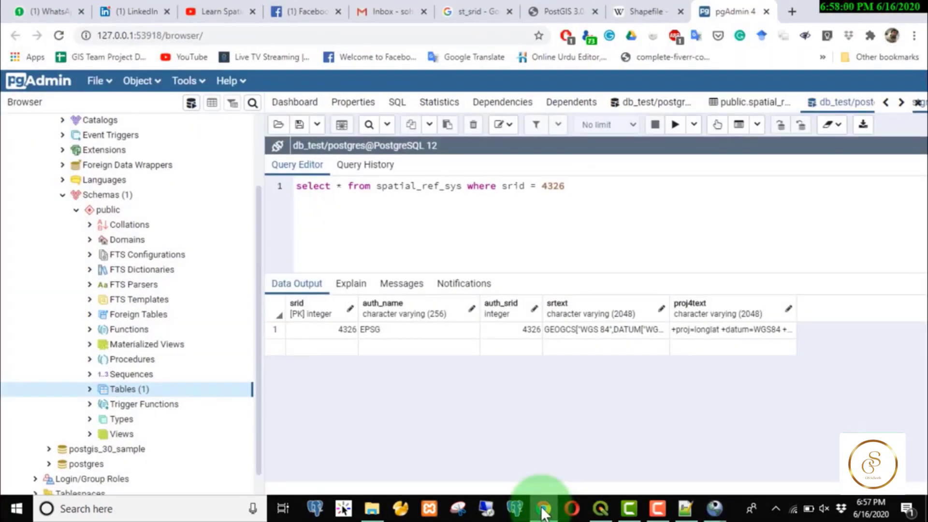
scroll(203, 300, up, 3)
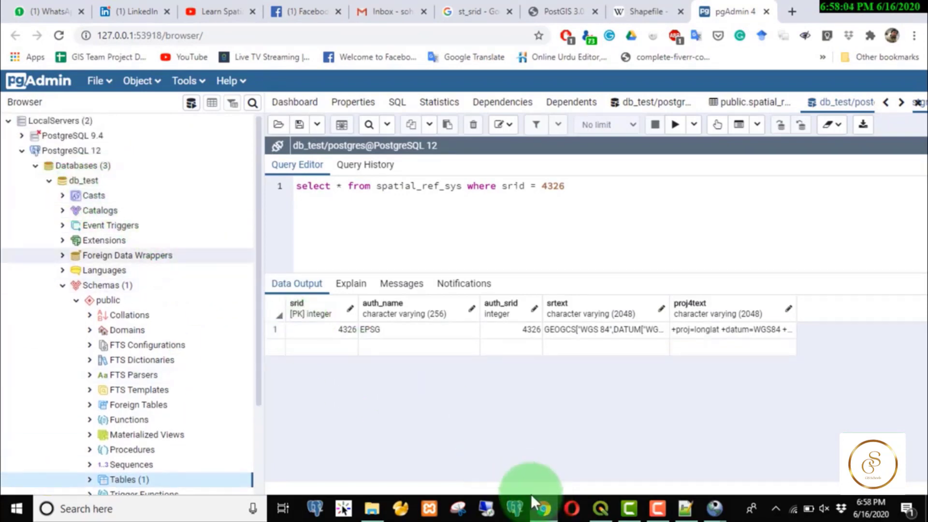
click(731, 506)
click(754, 471)
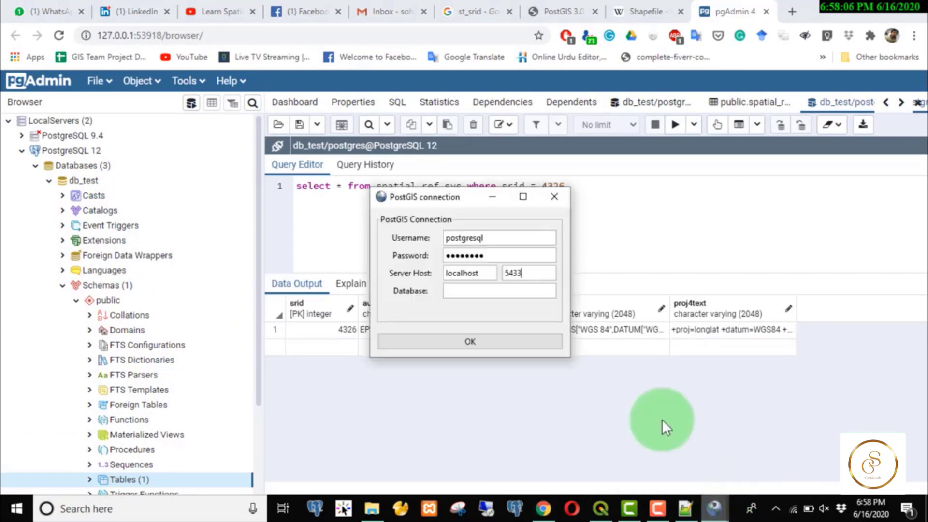
click(467, 289)
text(db)
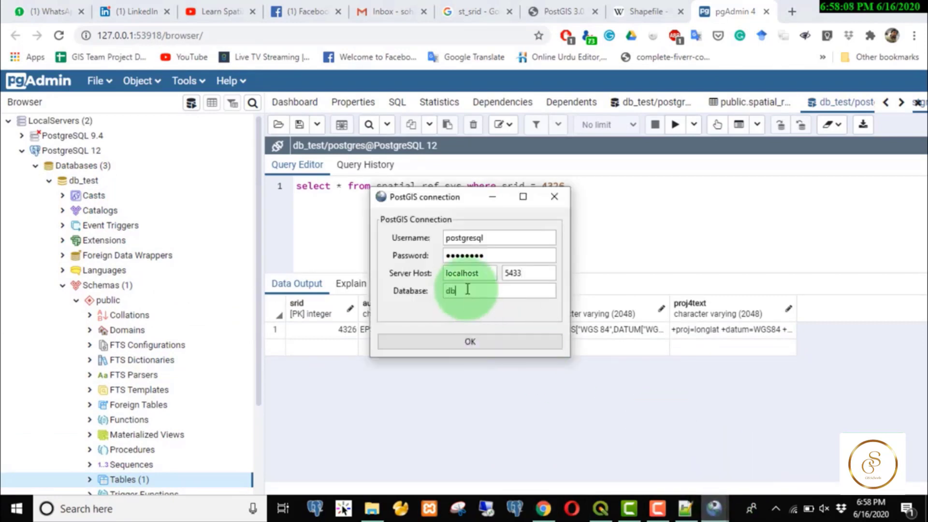
text(_test)
click(469, 343)
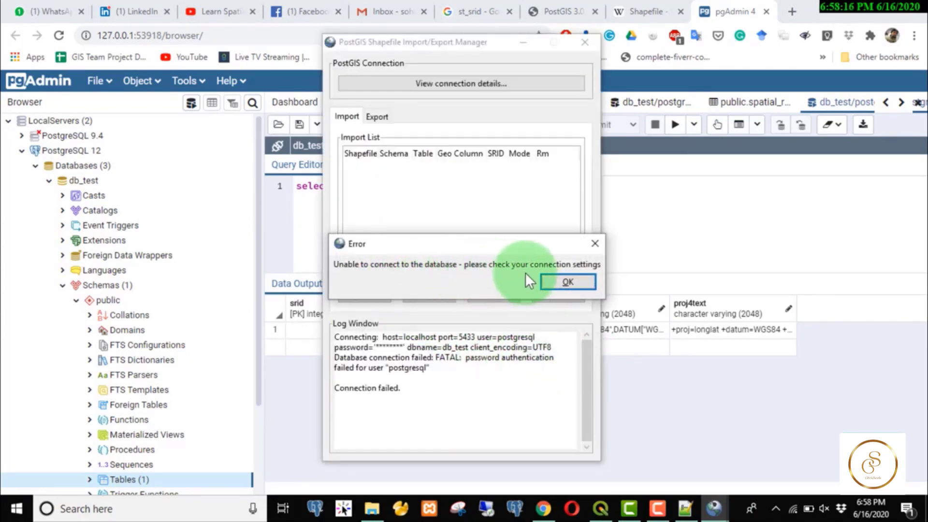
Dismiss the connection error, correct the PostGIS connection's username to postgres, and connect to db_test again
click(583, 280)
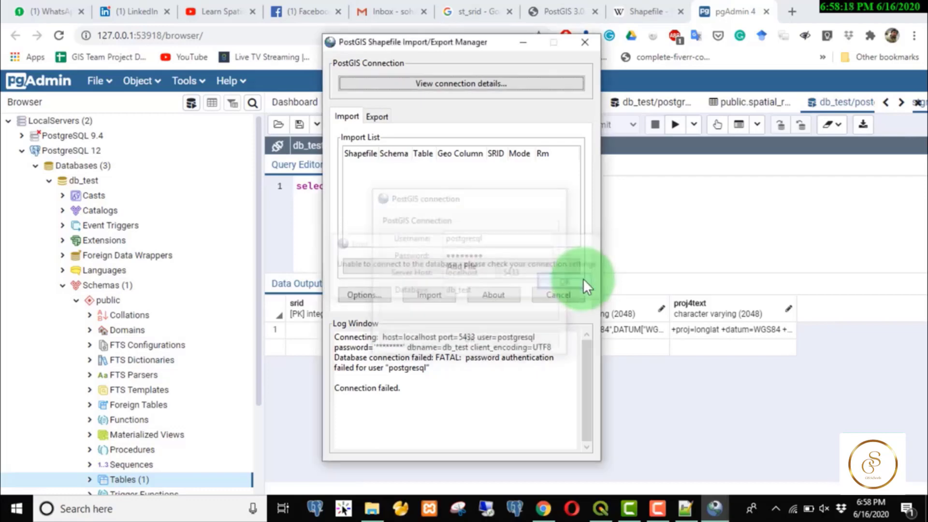
click(434, 83)
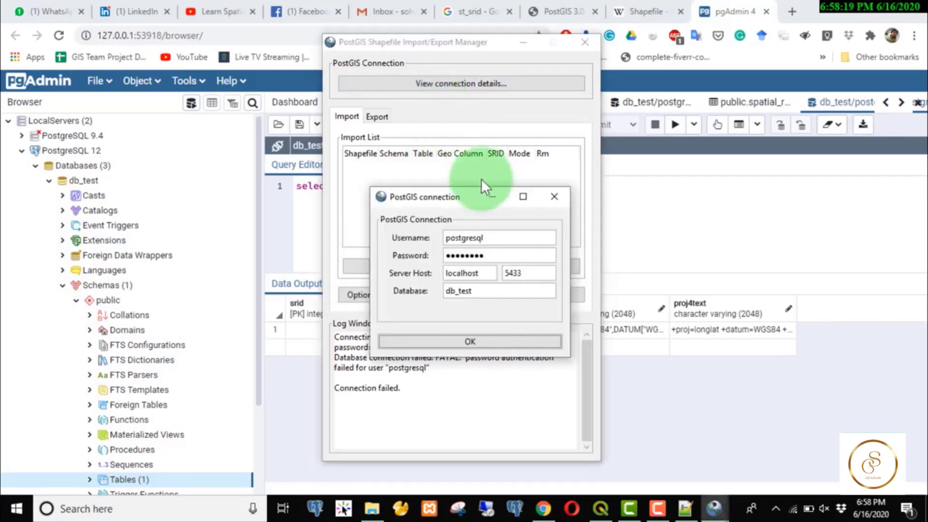
click(497, 242)
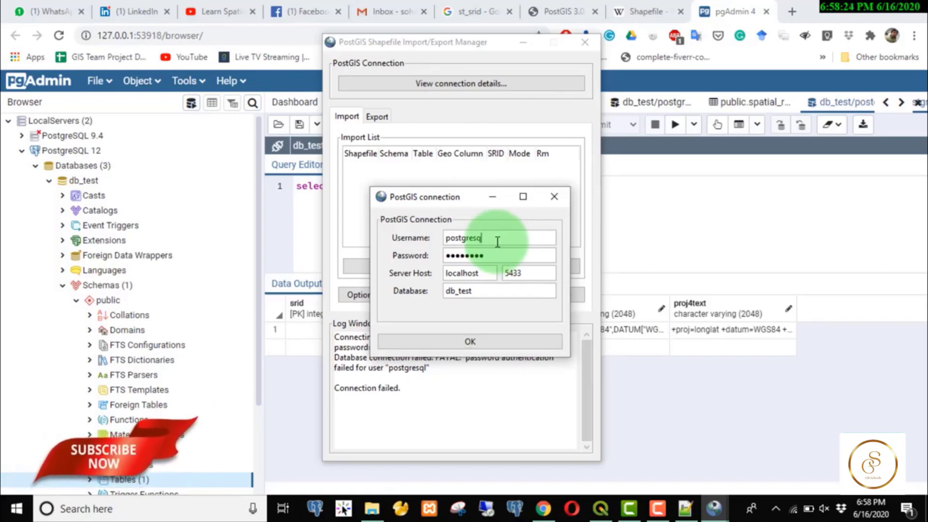
key(BackSpace)
key(BackSpace)
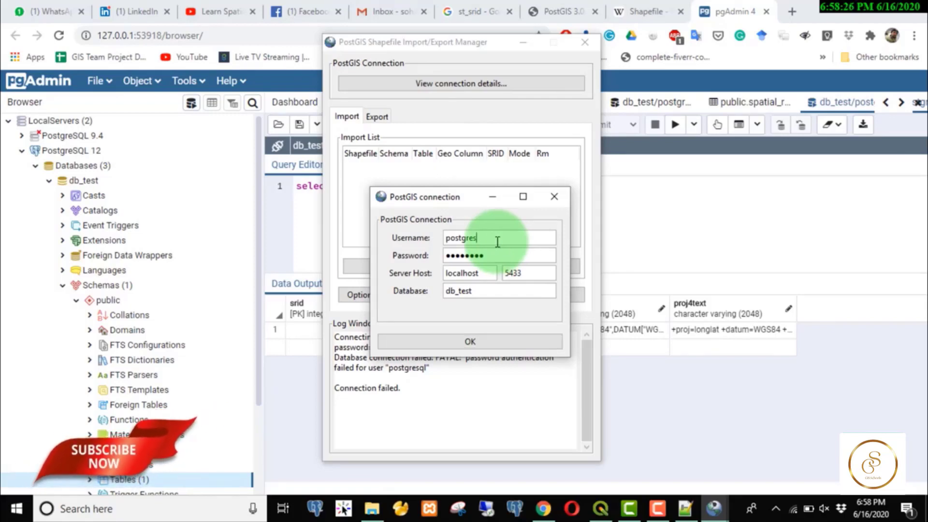
click(474, 336)
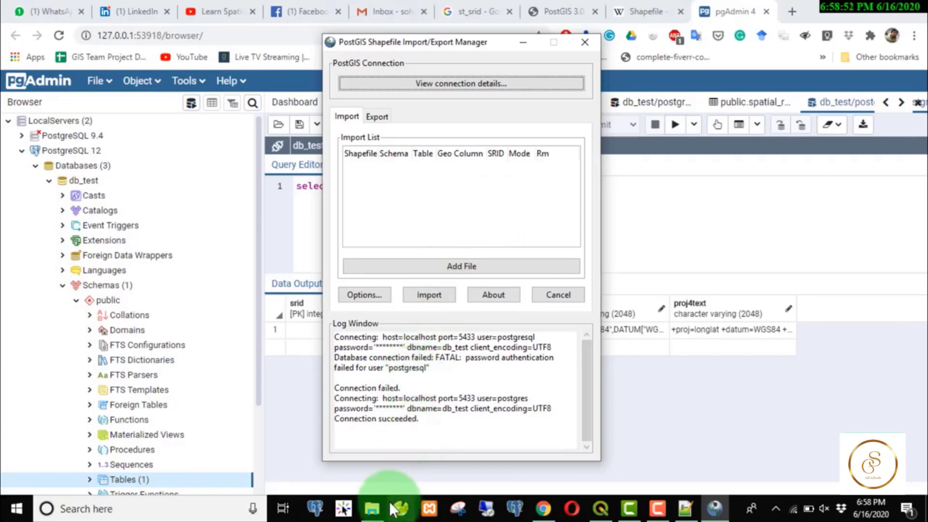
Check the shapefiles in File Explorer, and add trees.shp from the digitize folder on All Data (E:) to the import list
click(377, 514)
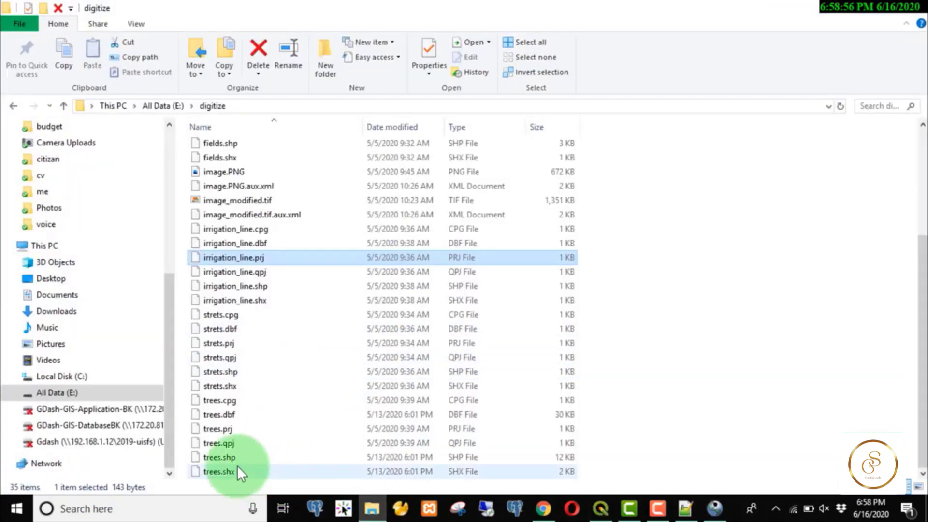
click(720, 505)
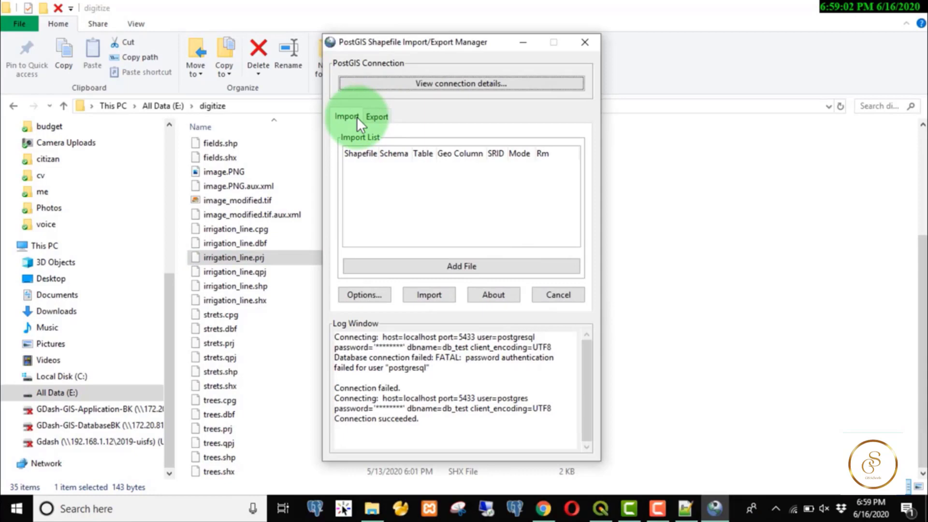
click(438, 267)
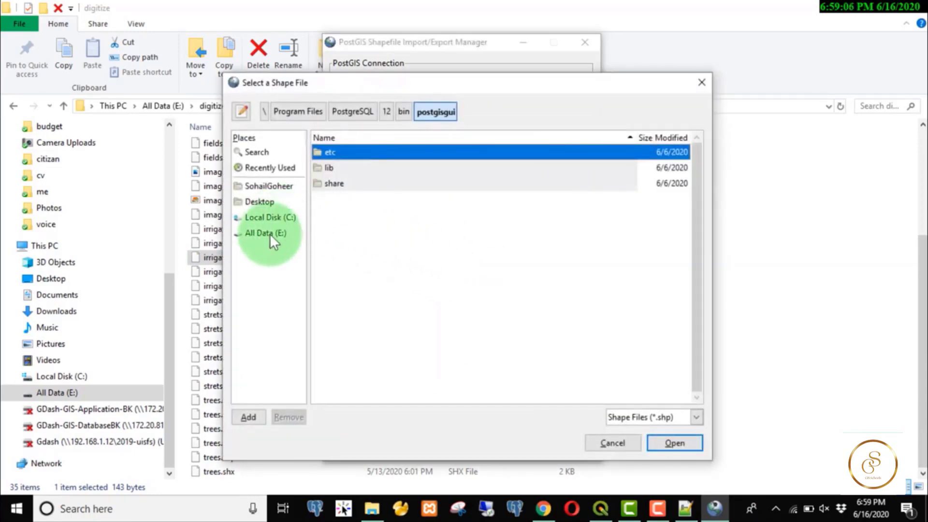
click(270, 234)
click(329, 216)
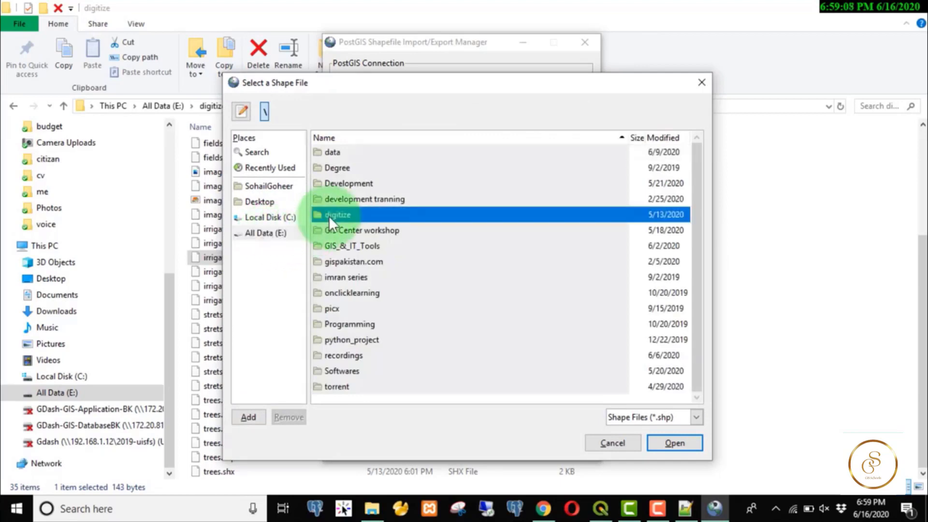
double_click(329, 215)
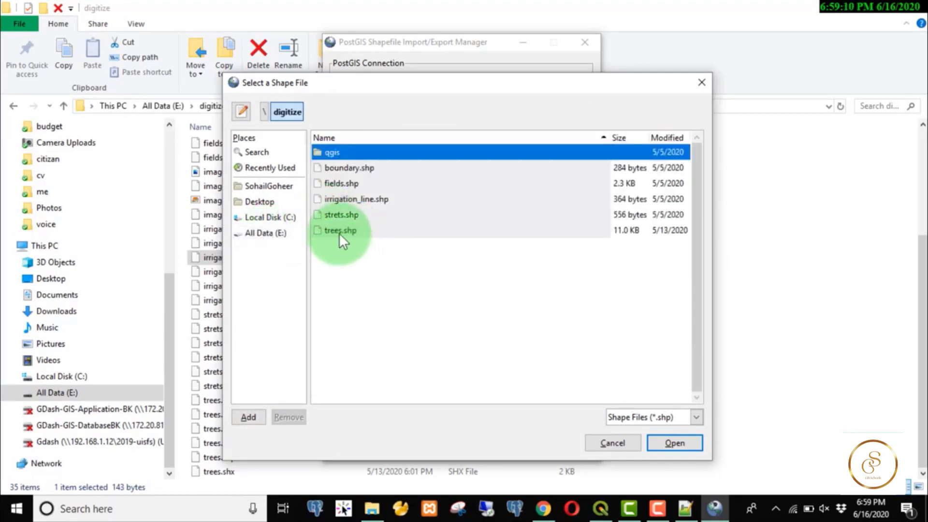
click(340, 231)
click(685, 440)
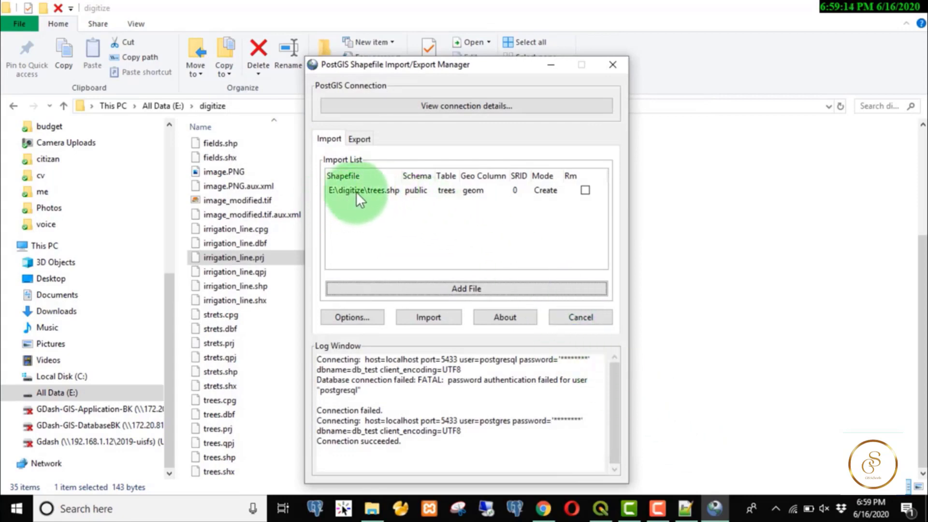
Rename the target table of the trees.shp import entry to tbl_trees
click(422, 191)
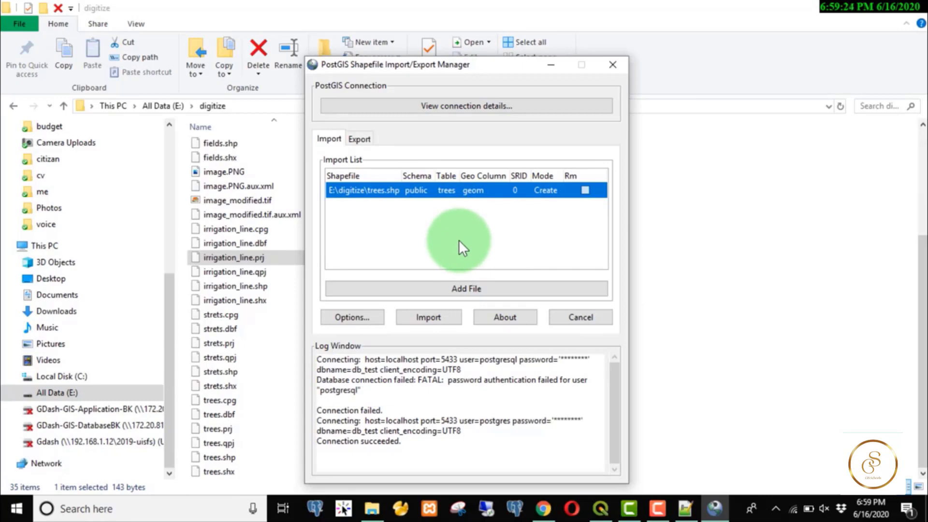
click(453, 190)
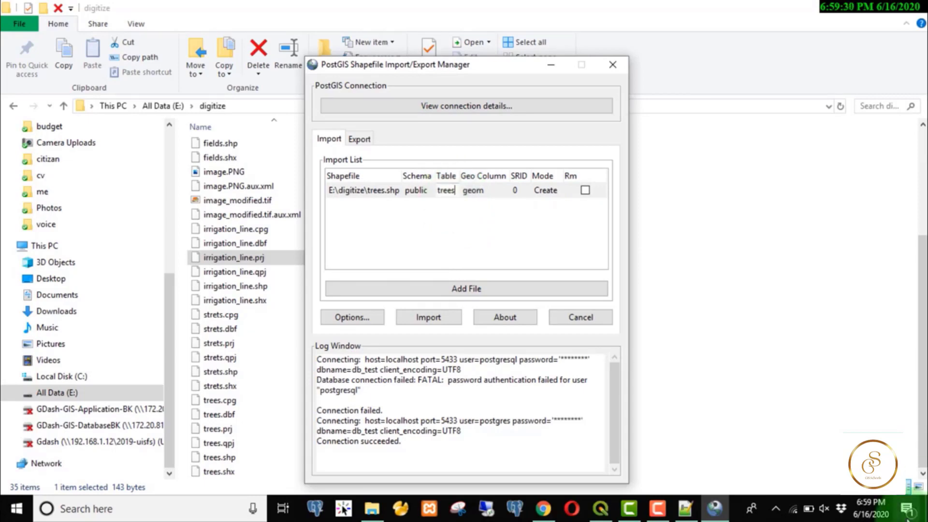
text(tbl_)
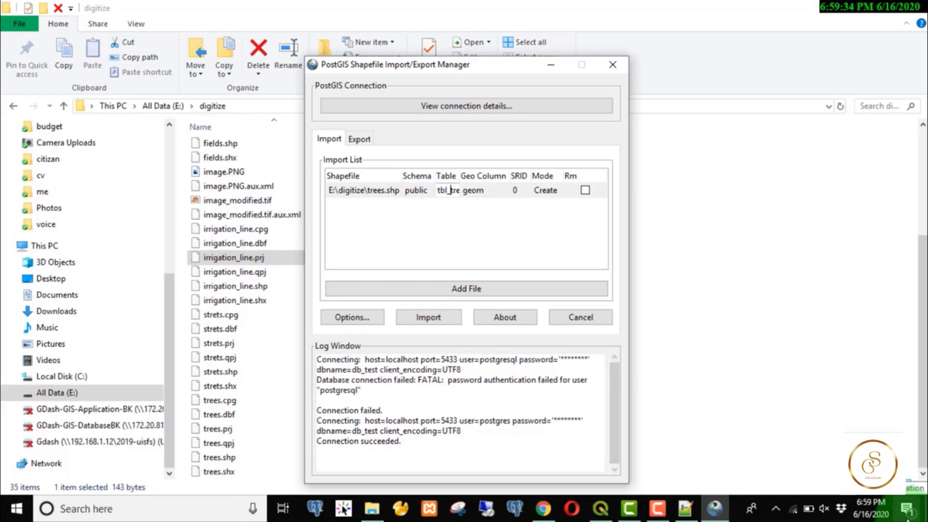
key(End)
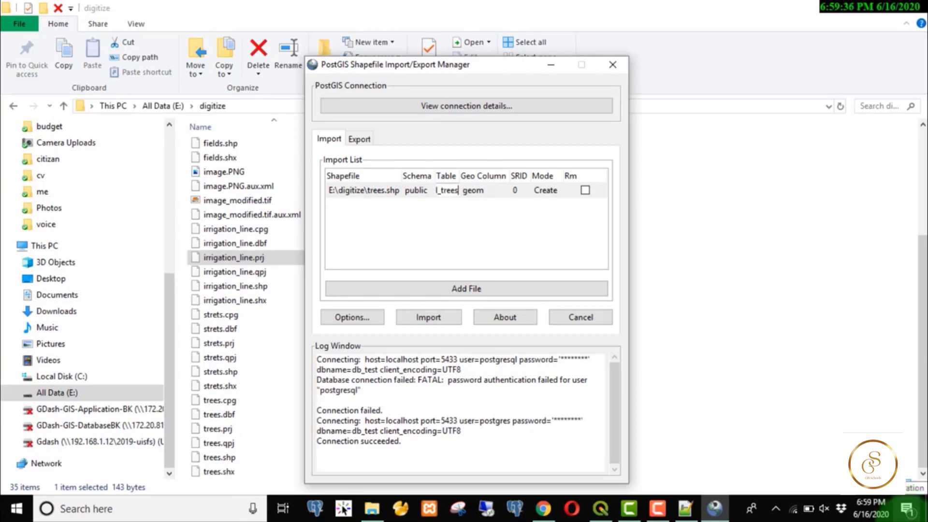
click(451, 248)
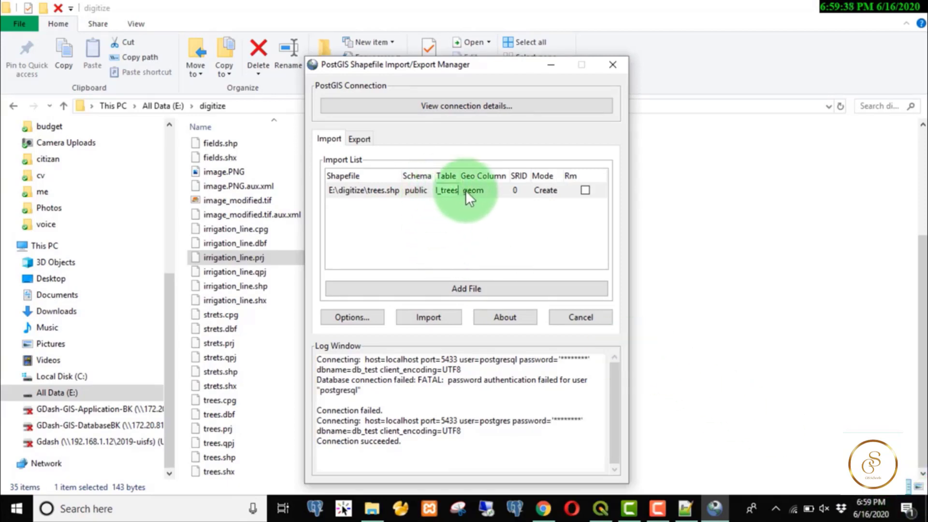
Set the trees.shp entry's SRID to 4326, run the import, and close the import manager
click(517, 189)
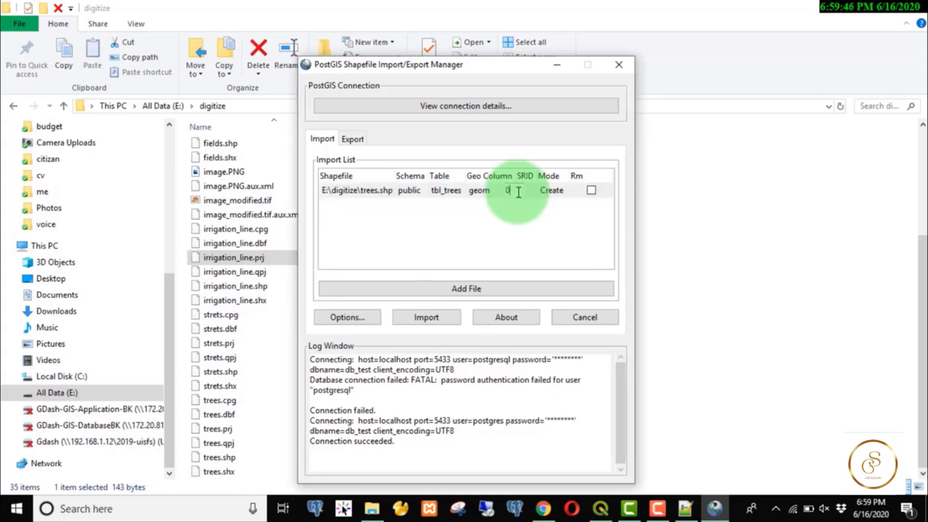
key(BackSpace)
text(4326)
click(529, 244)
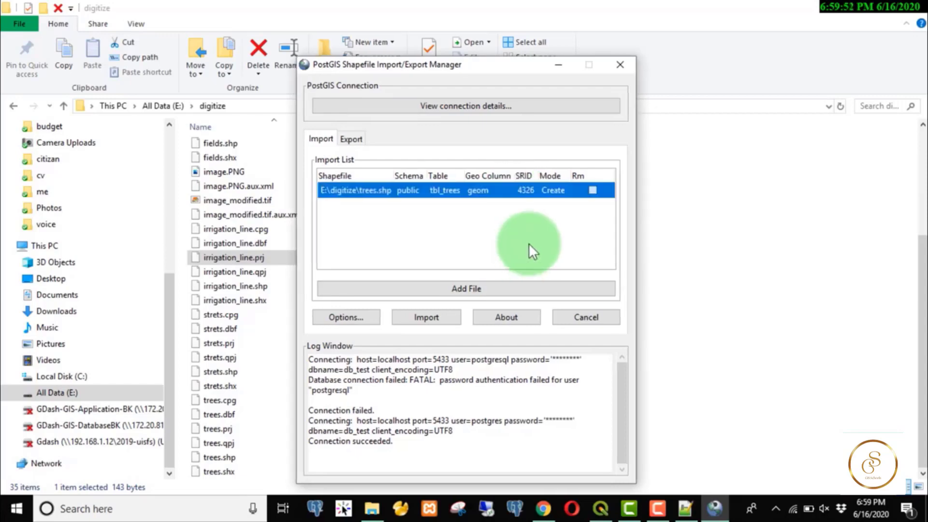
click(421, 317)
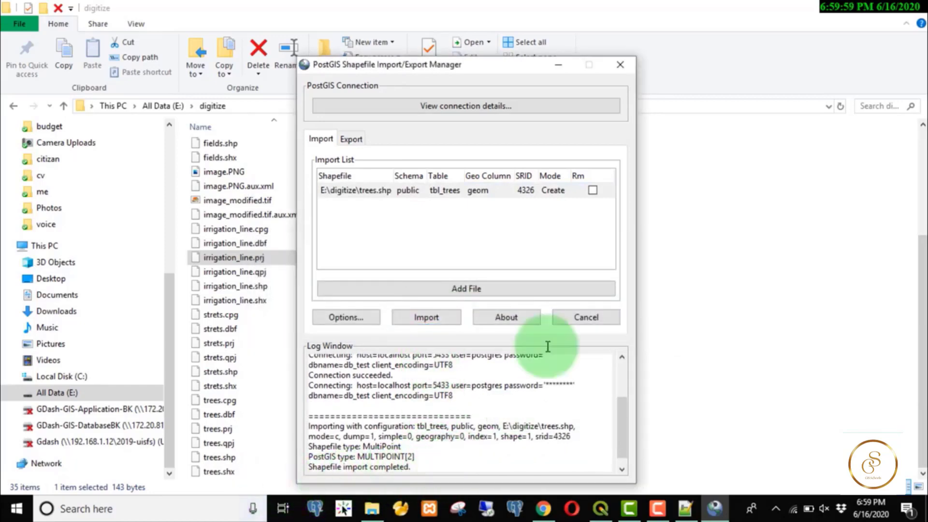
click(619, 64)
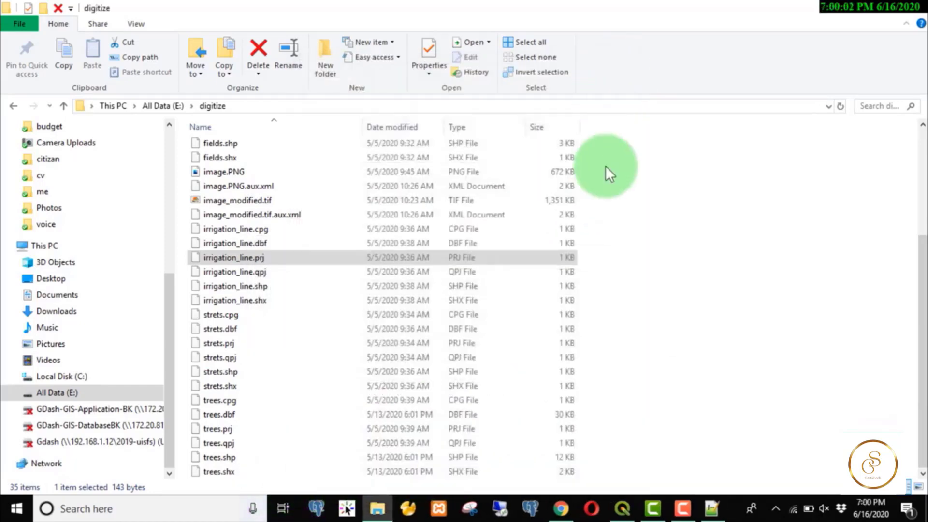
Switch to pgAdmin in Chrome, refresh db_test's public schema, and select tbl_trees among its tables
click(564, 508)
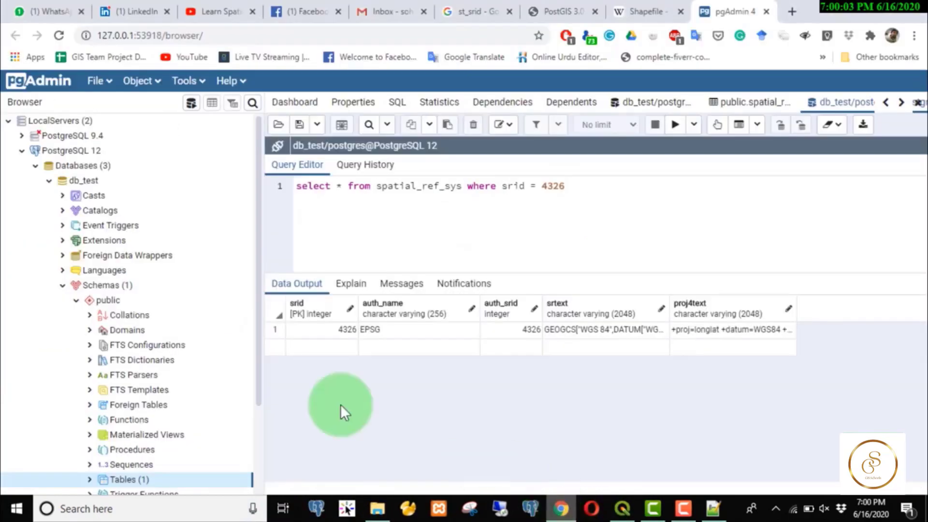
right_click(142, 307)
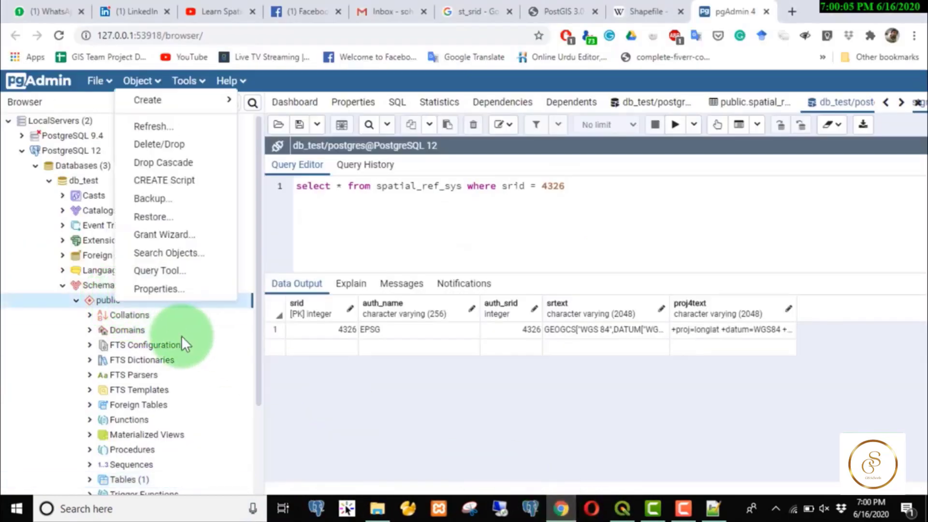
click(195, 133)
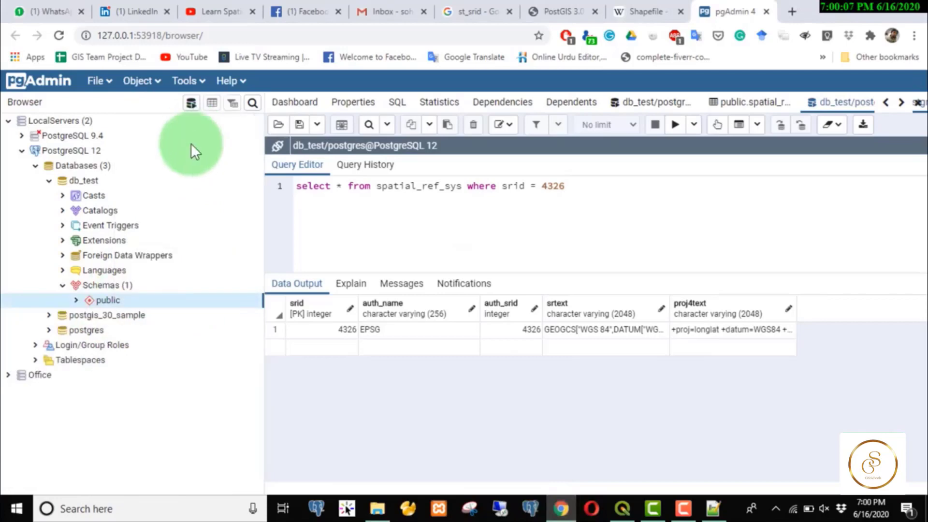
scroll(170, 380, down, 3)
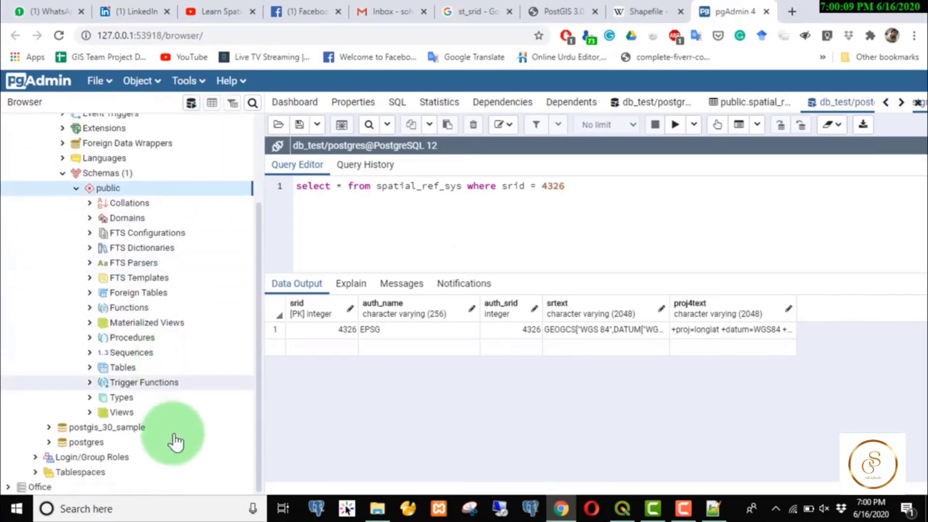
click(91, 368)
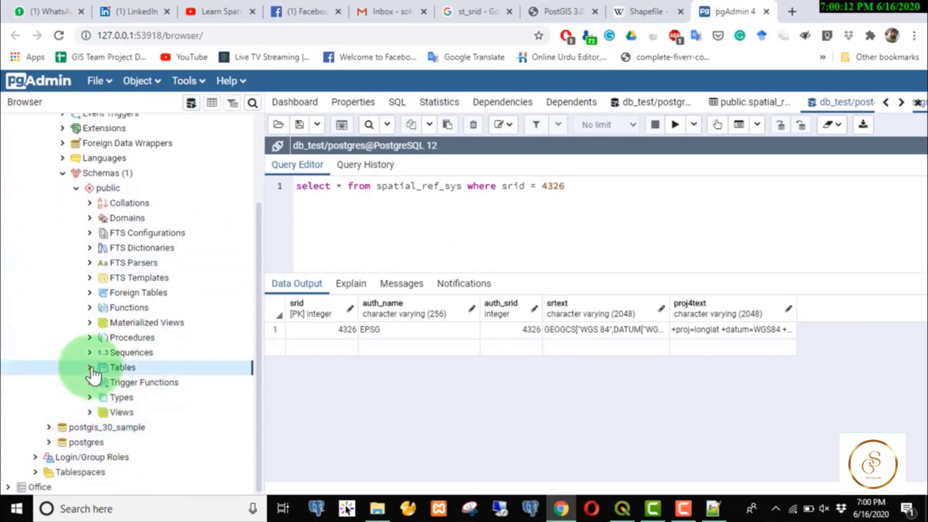
click(127, 402)
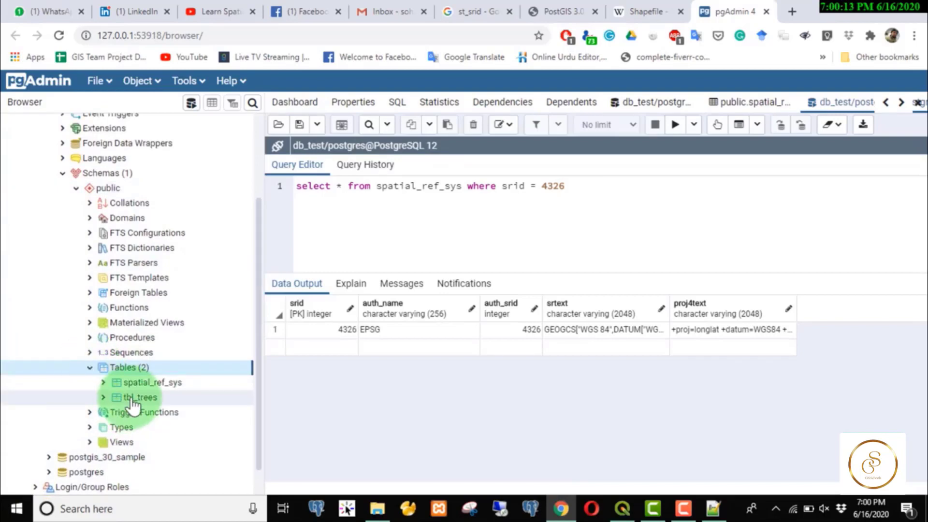
Add the query "select * from tbl_trees" below the existing one, run only that line, and review the returned rows
click(593, 192)
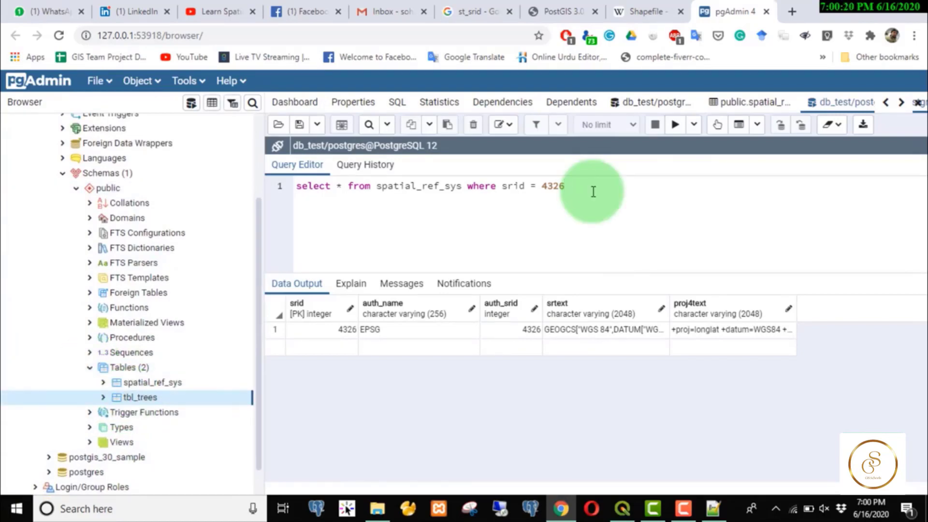
key(Return)
key(Return)
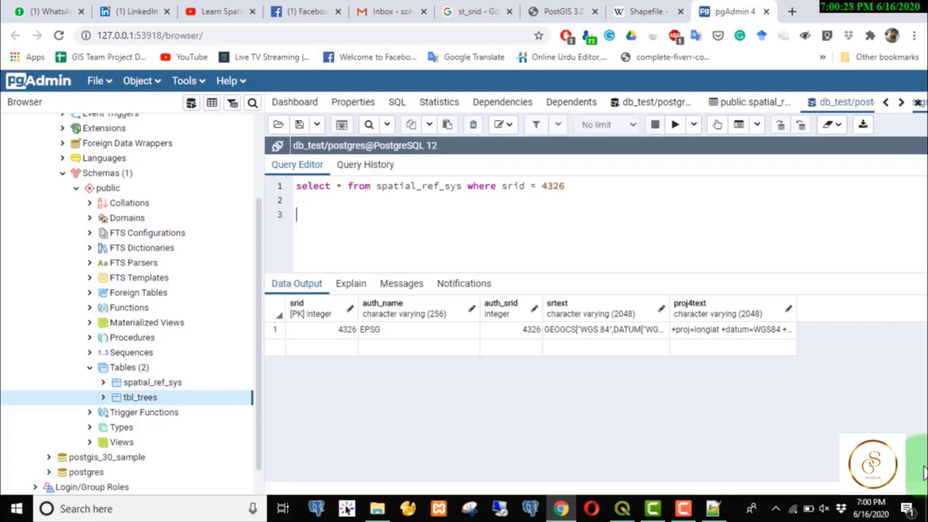
text(select * from )
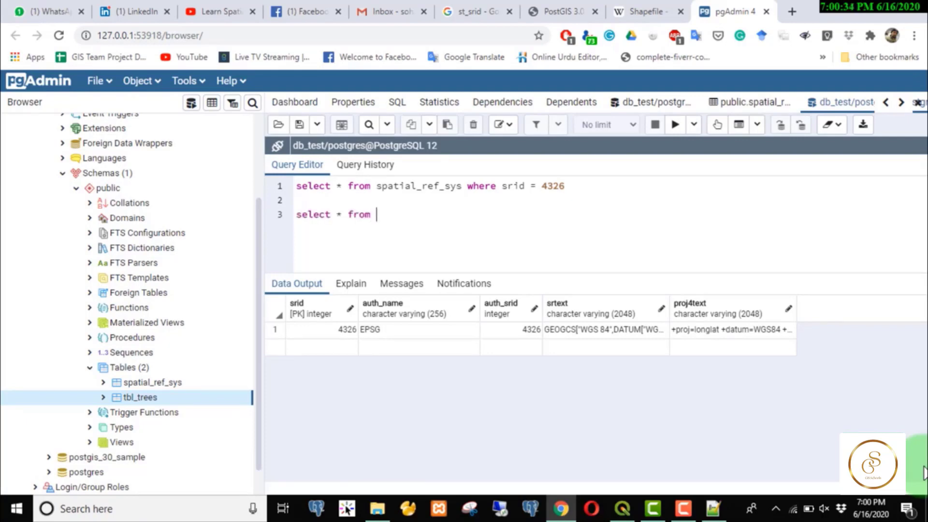
text(tbl_trees)
key(shift+Up)
key(shift+Right)
key(F5)
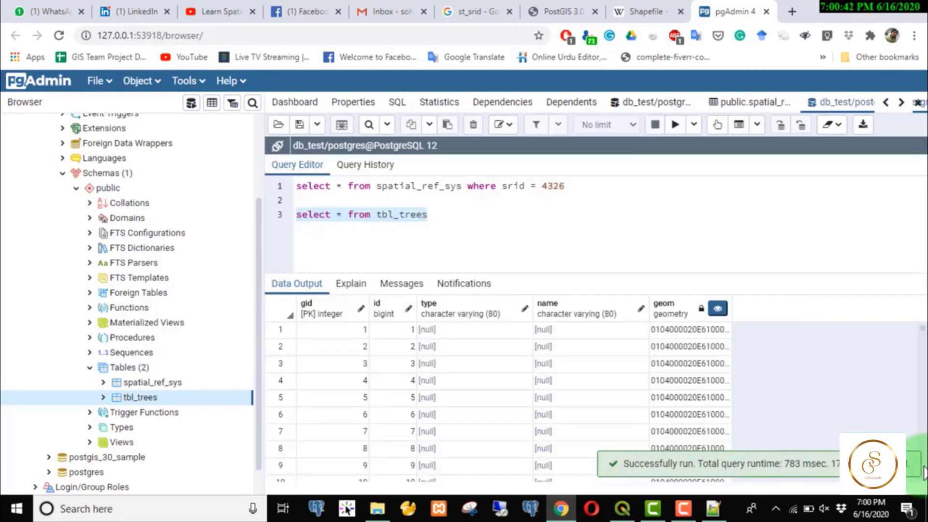
click(653, 346)
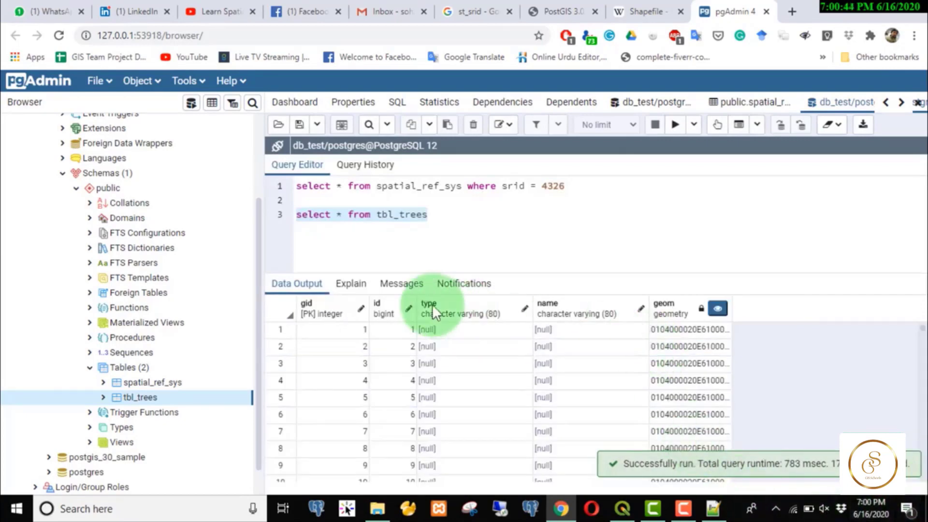
click(382, 459)
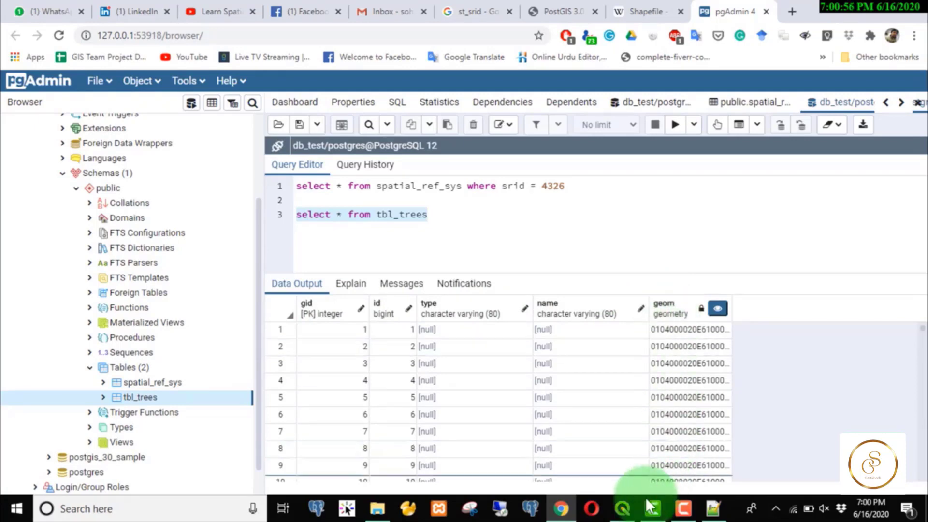
Switch to QGIS and open the trees layer's attribute table to compare it with the imported table
click(628, 504)
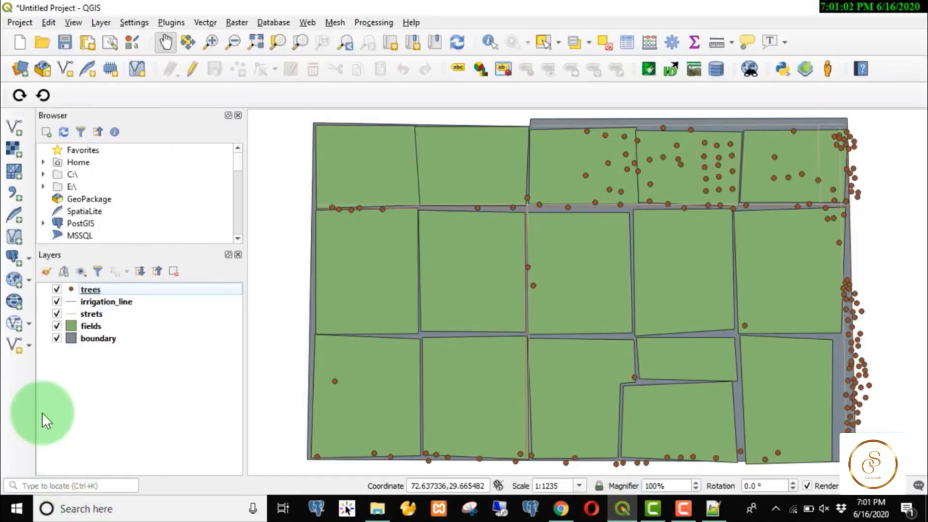
right_click(89, 289)
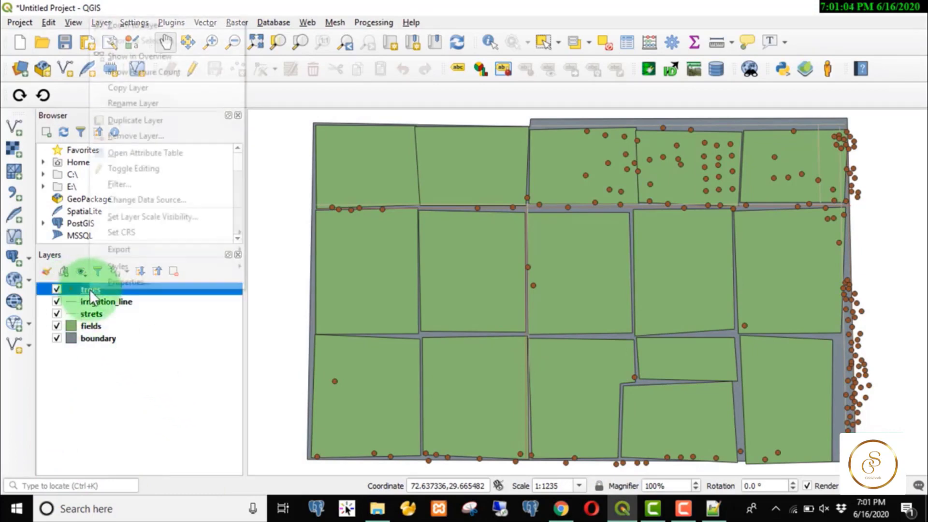
click(146, 155)
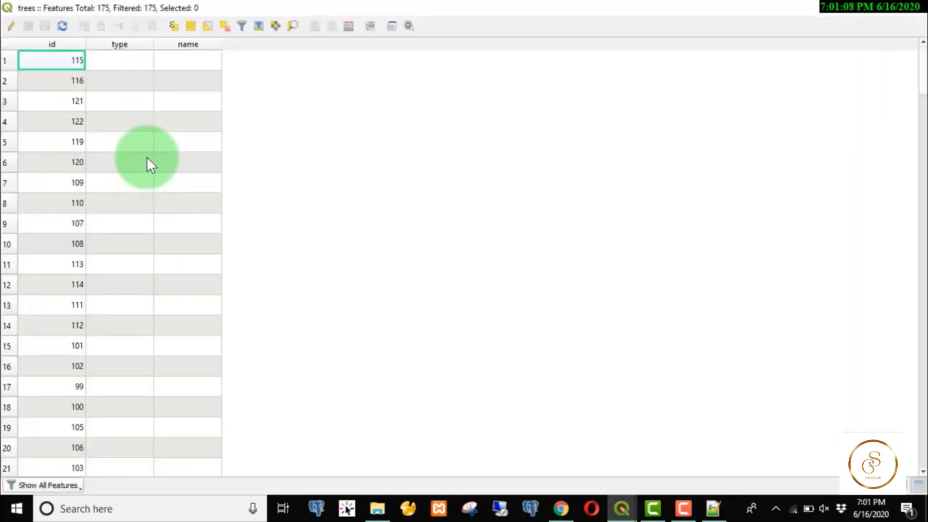
Sort the trees attribute table by the id, type and name columns in turn to examine its values
click(71, 43)
click(123, 44)
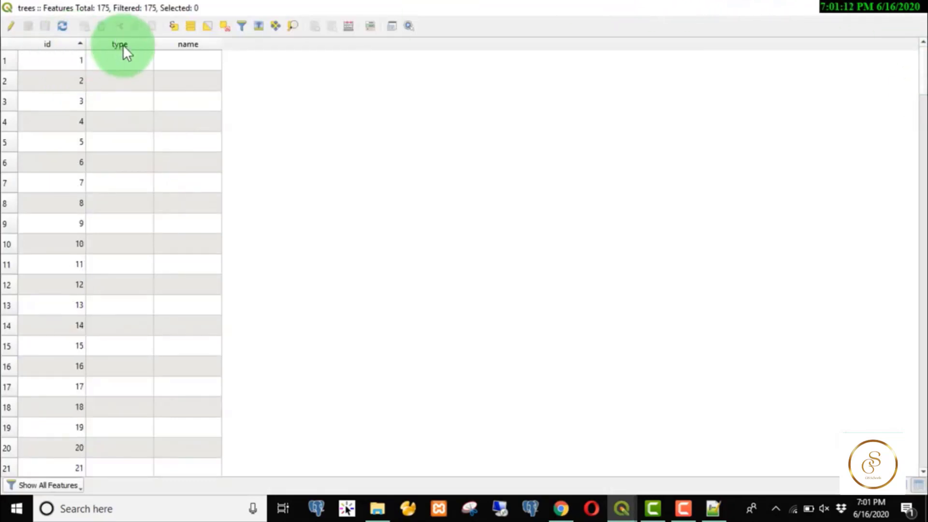
click(176, 48)
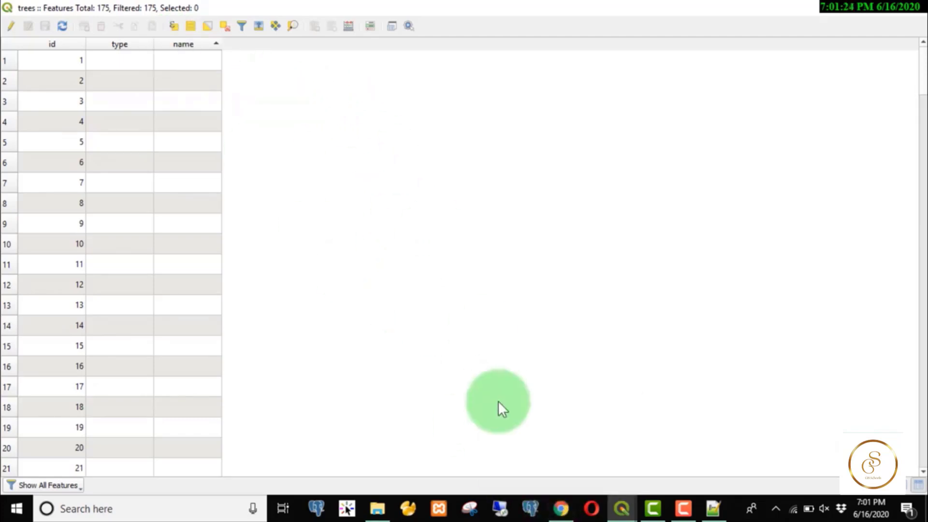
Switch to pgAdmin in Chrome and review the tbl_trees query results through to the last row to compare them with the shapefile
click(561, 508)
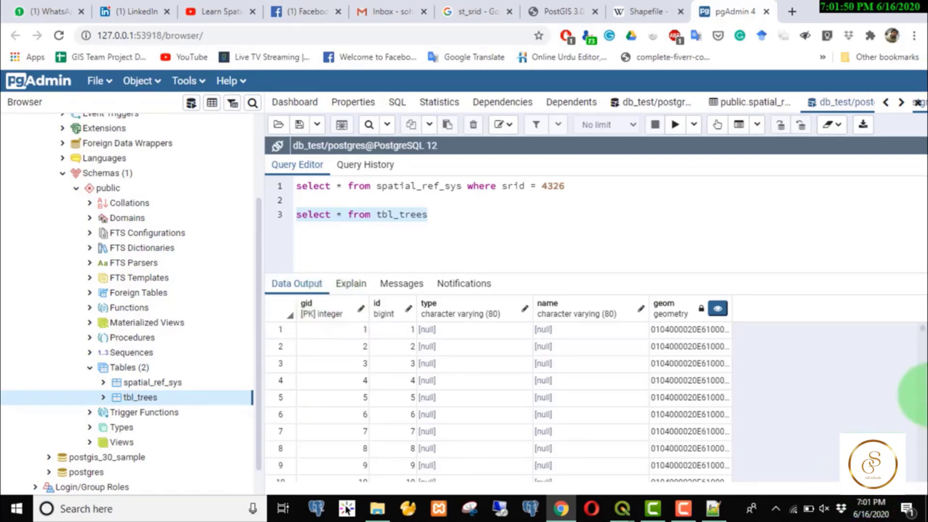
scroll(402, 400, down, 15)
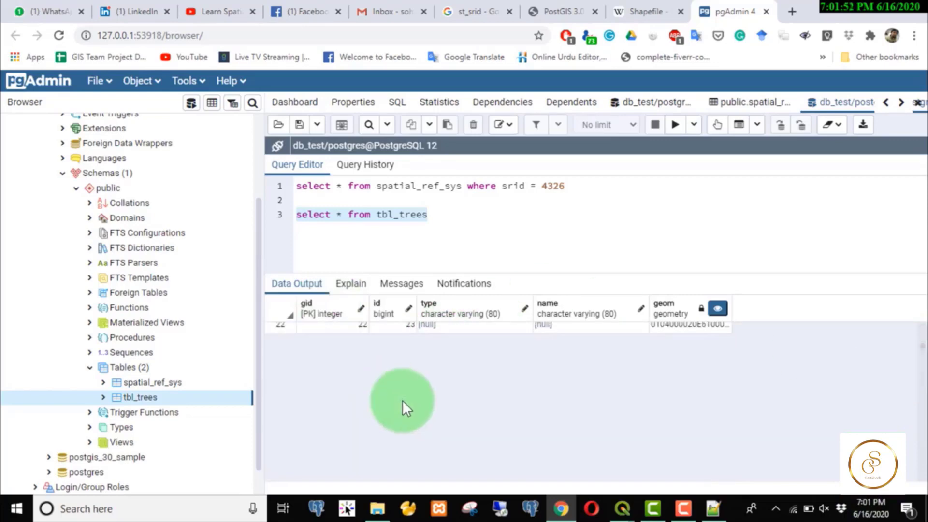
scroll(402, 401, up, 2)
scroll(387, 437, down, 20)
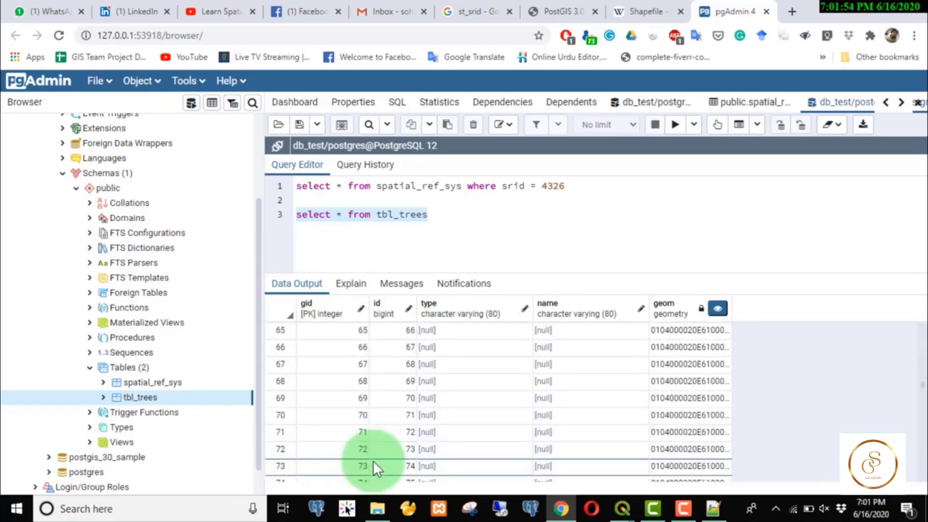
scroll(373, 459, down, 15)
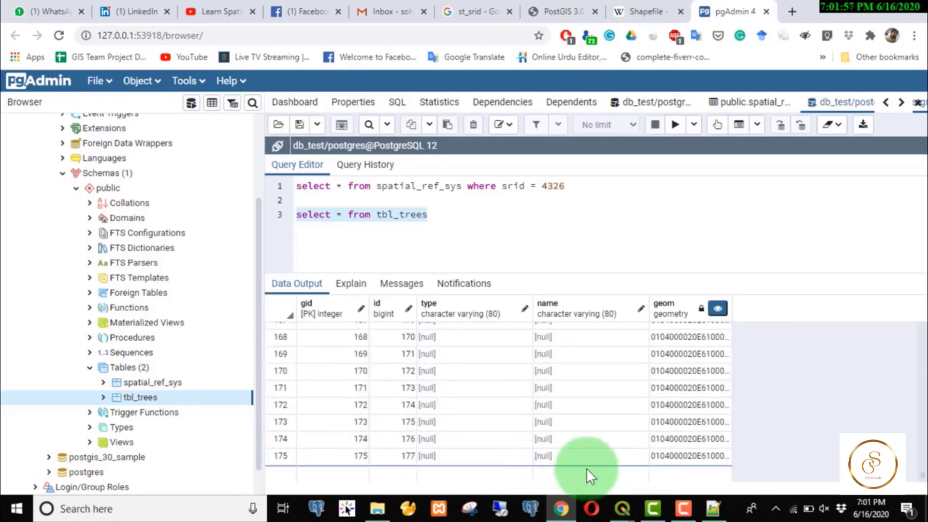
click(364, 459)
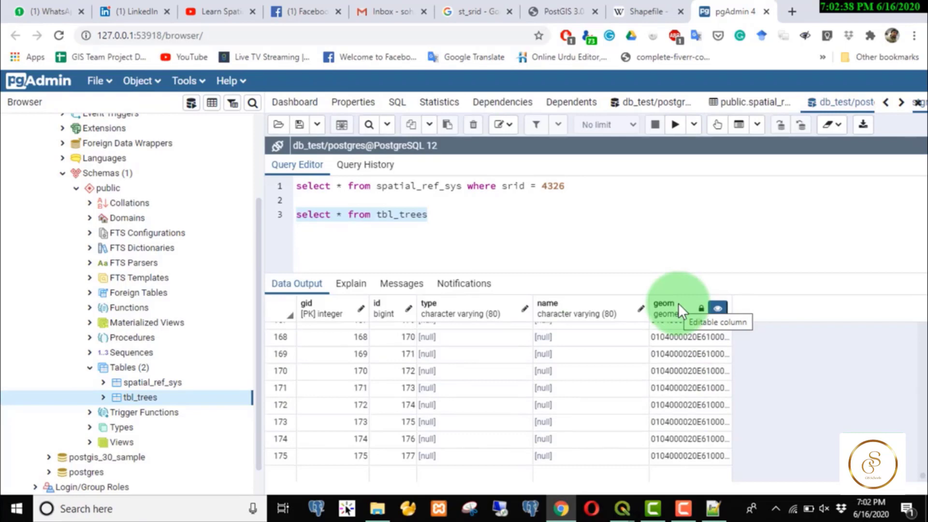
Switch to the main QGIS window to view the tree points on the map, and return to pgAdmin in Chrome
mouse_move(626, 515)
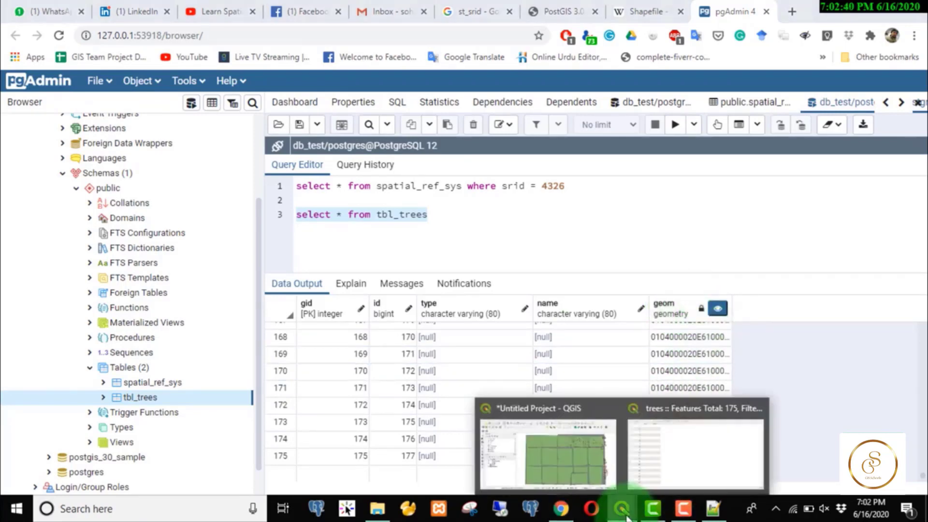
click(599, 457)
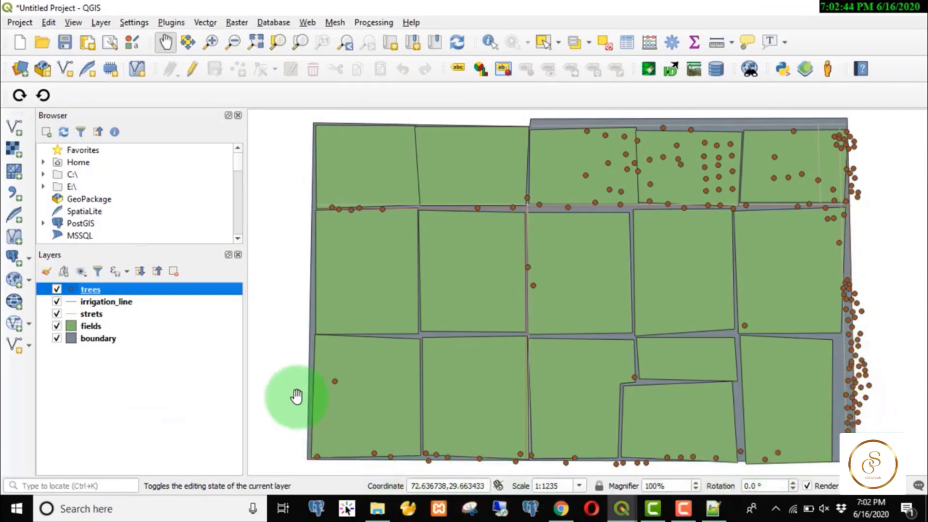
click(561, 508)
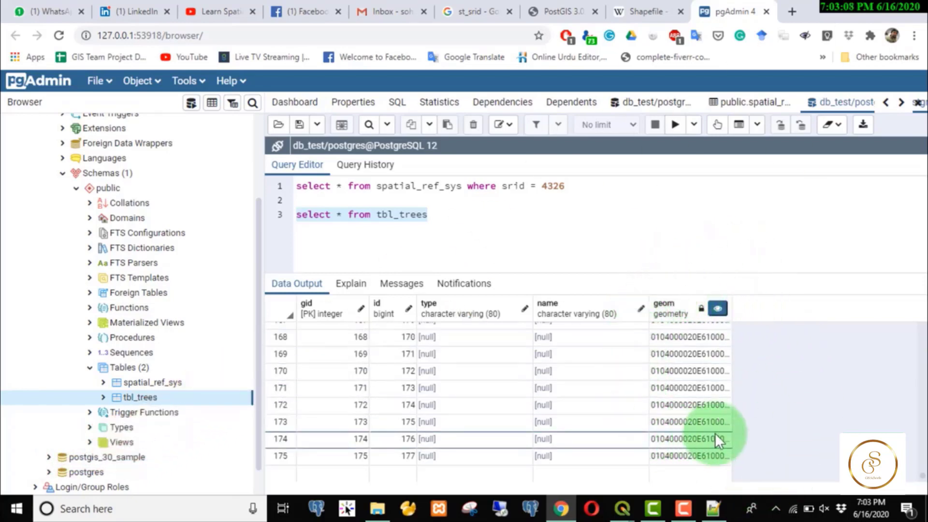
End the tbl_trees query with a semicolon, add "select st_srid(geom) from tbl_trees;" on the line below, and run only the new line
click(581, 242)
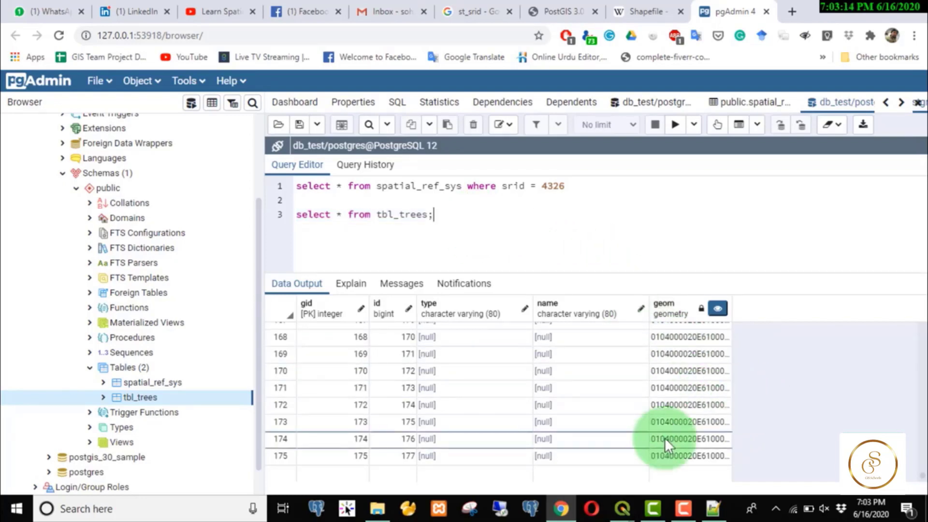
key(Return)
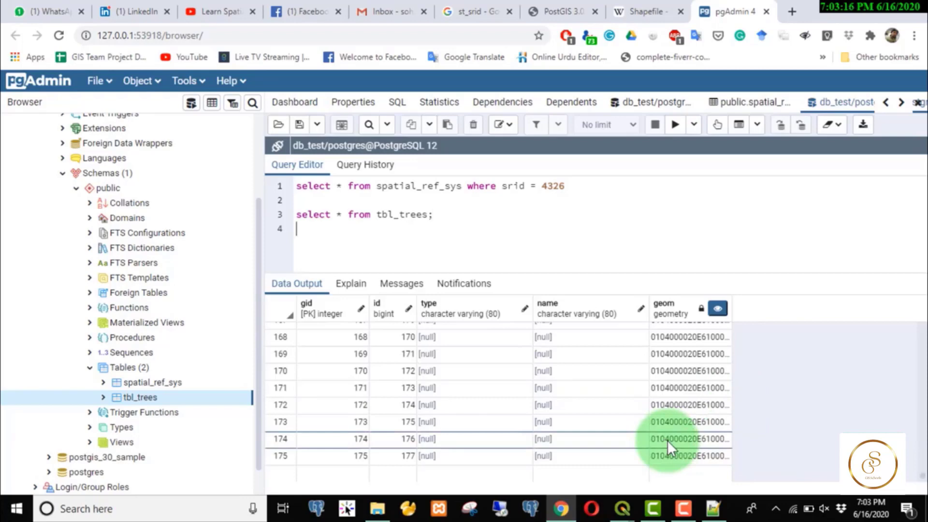
text(select st_sr)
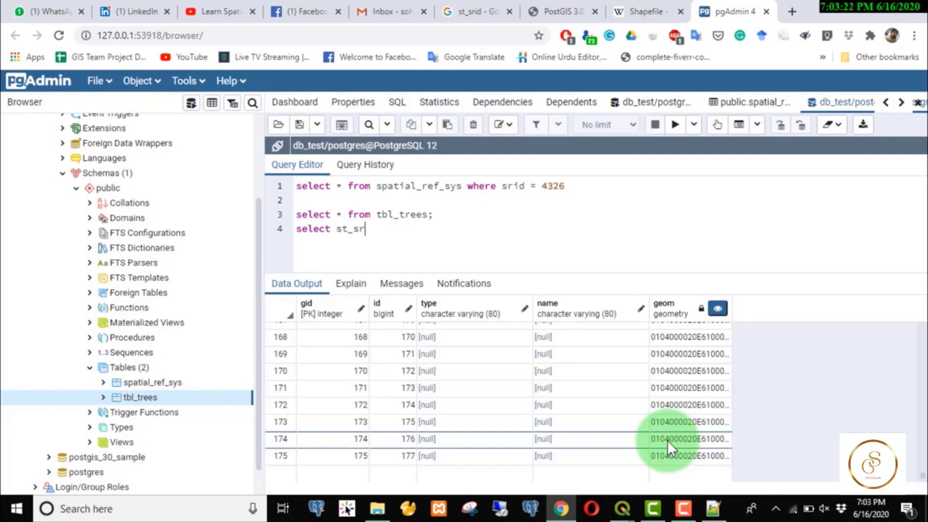
text(id()
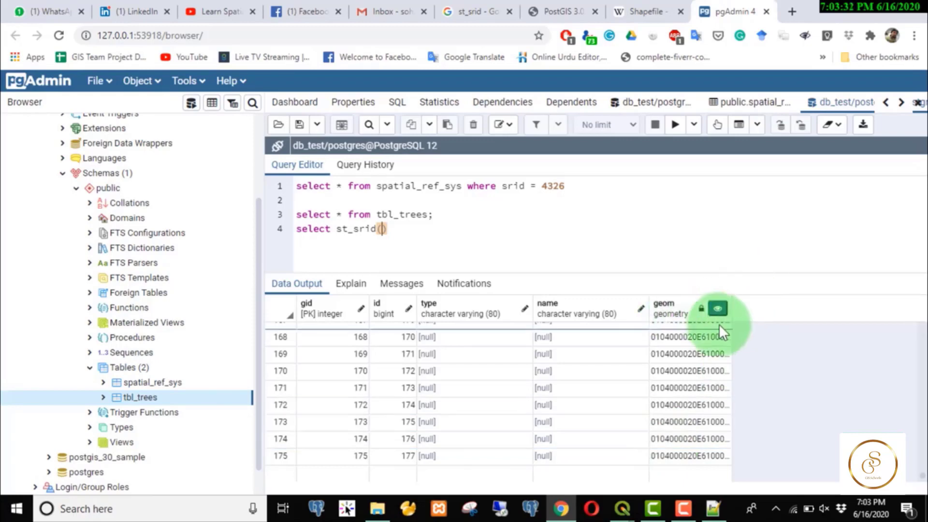
text(geom) from)
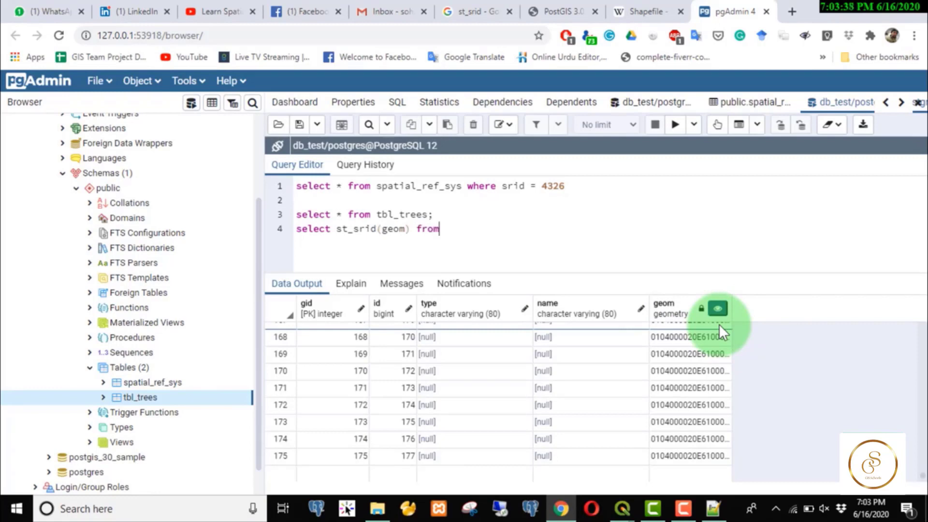
text( tbl_trees;)
key(shift+Up)
key(shift+Right)
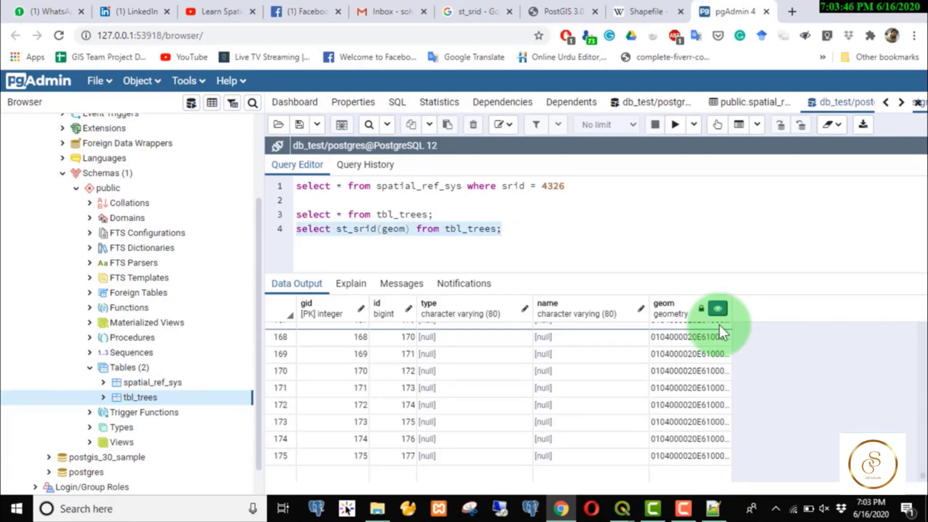
key(F5)
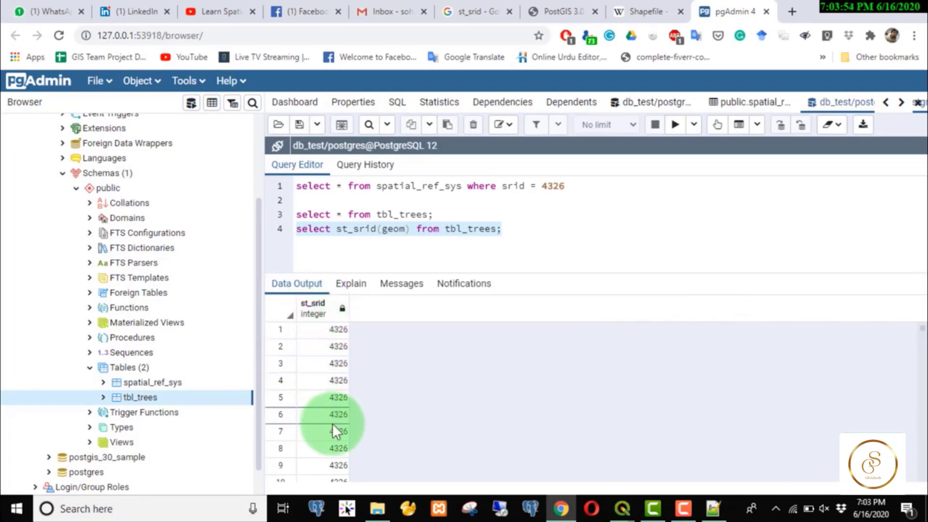
Change st_srid to st_astext in the last query, run only that line, and widen the result column to read the full point coordinates
click(370, 245)
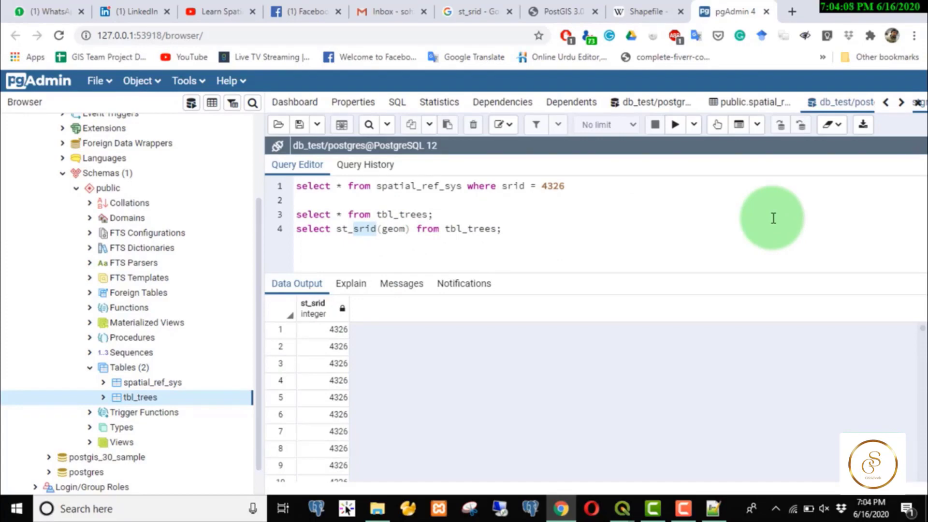
text(astex)
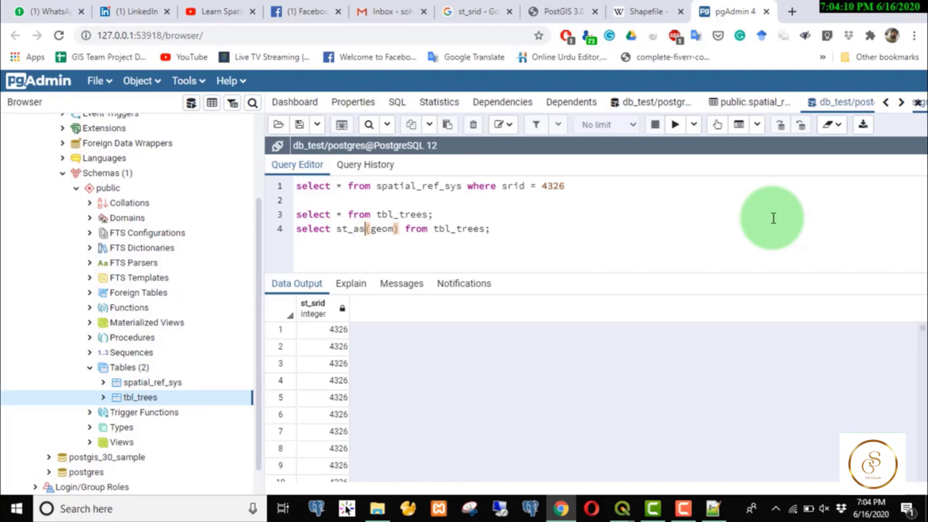
text(t)
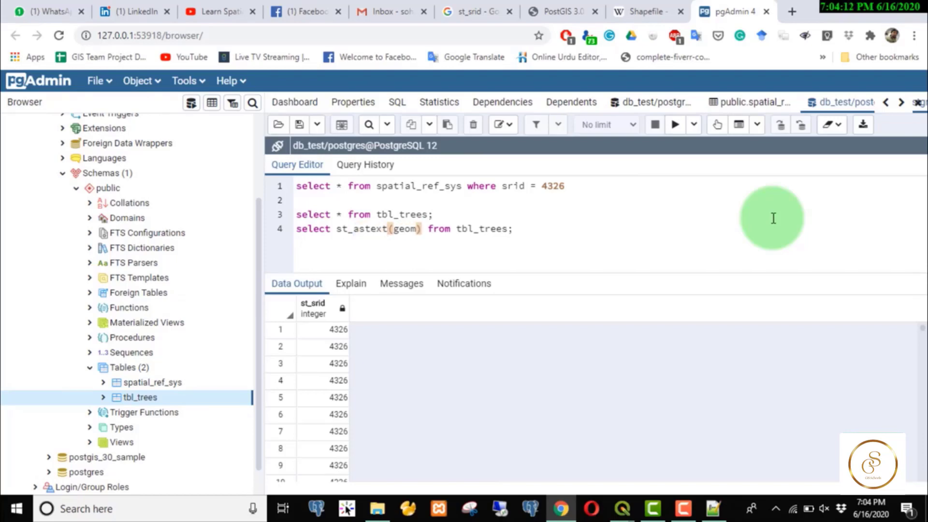
triple_click(484, 230)
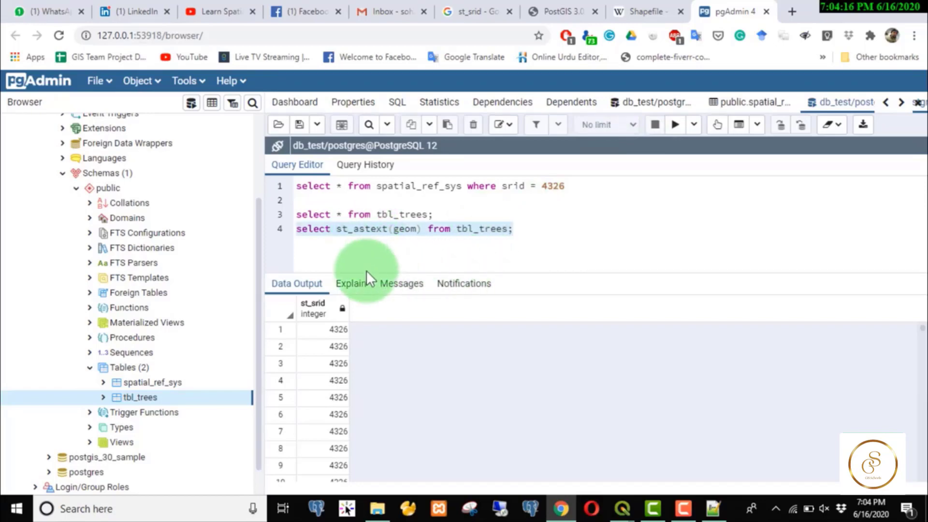
click(674, 126)
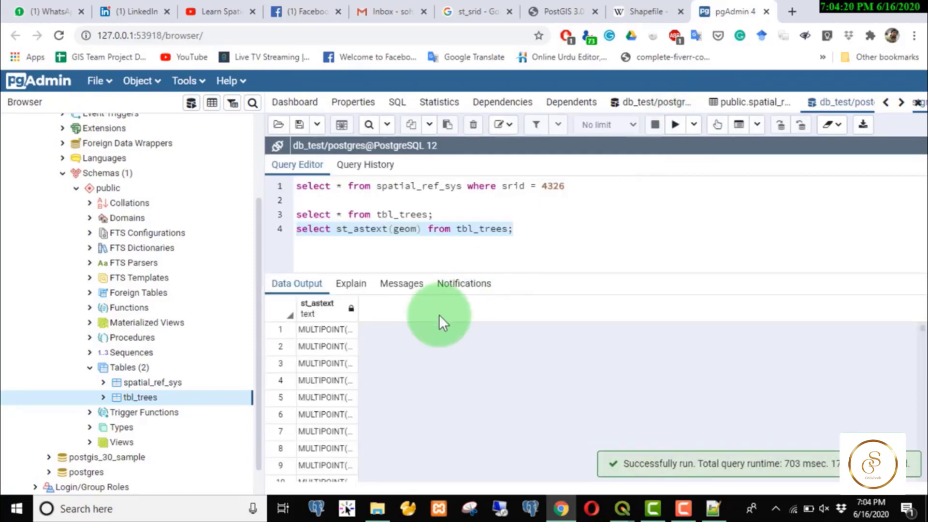
drag(356, 304, 793, 296)
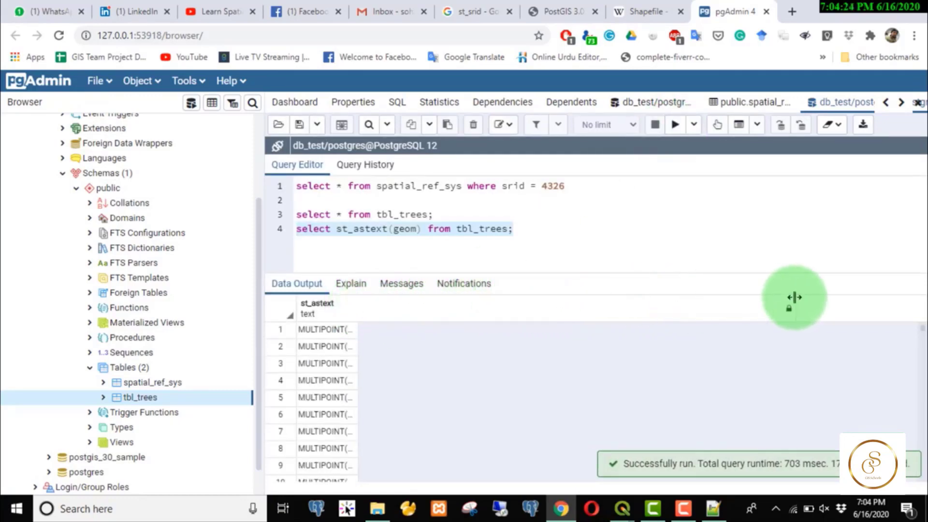
click(401, 332)
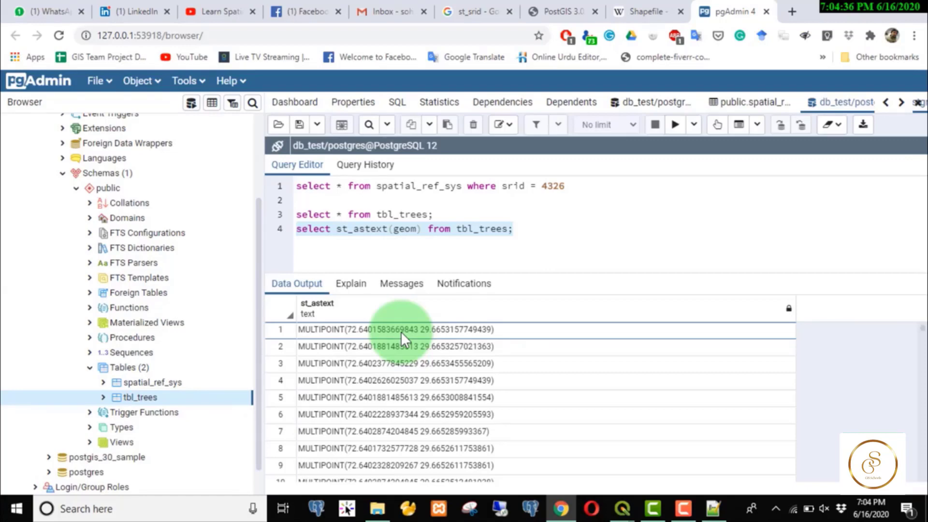
Search Windows for "shp" and launch the PostGIS Bundle 3 Shapefile Import/Export Manager
click(537, 236)
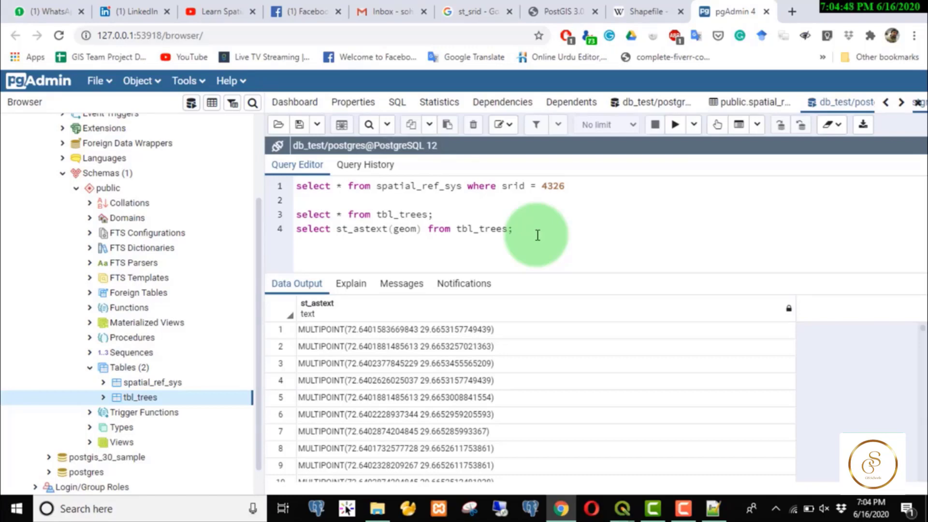
key(super)
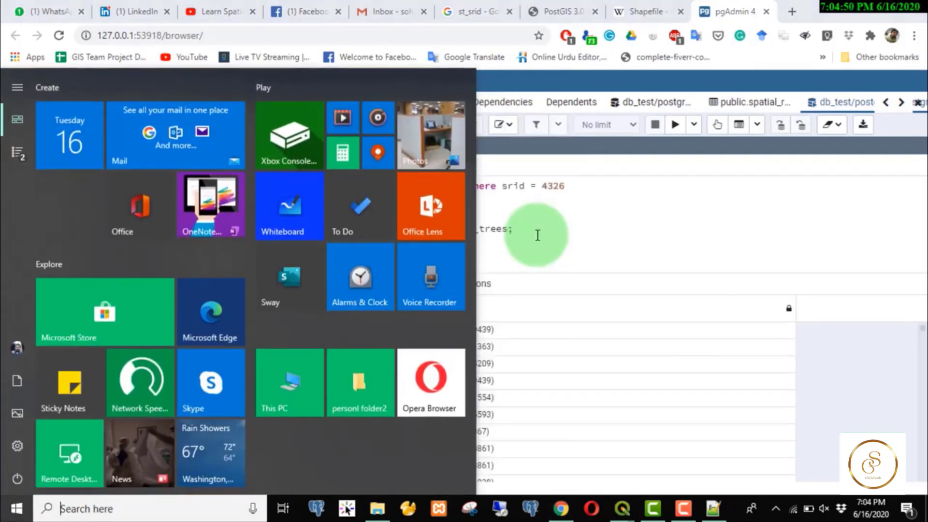
text(shp)
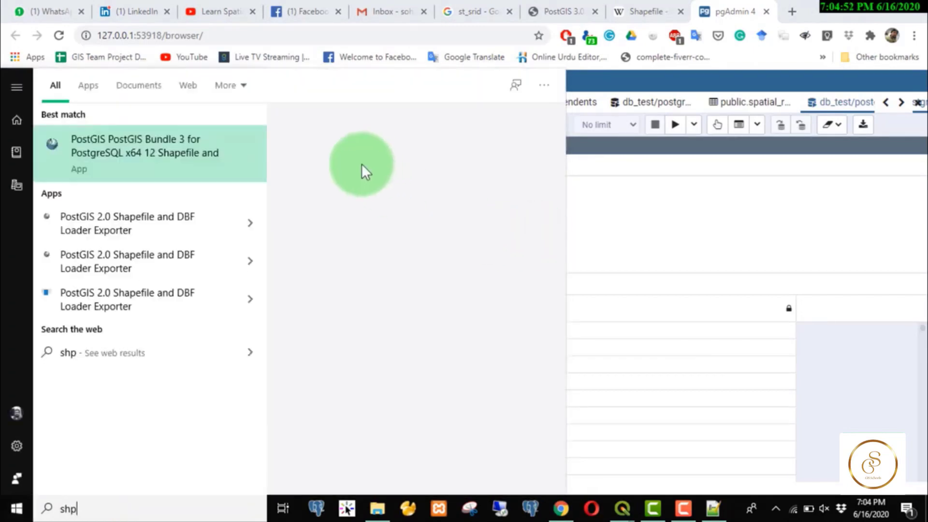
click(405, 202)
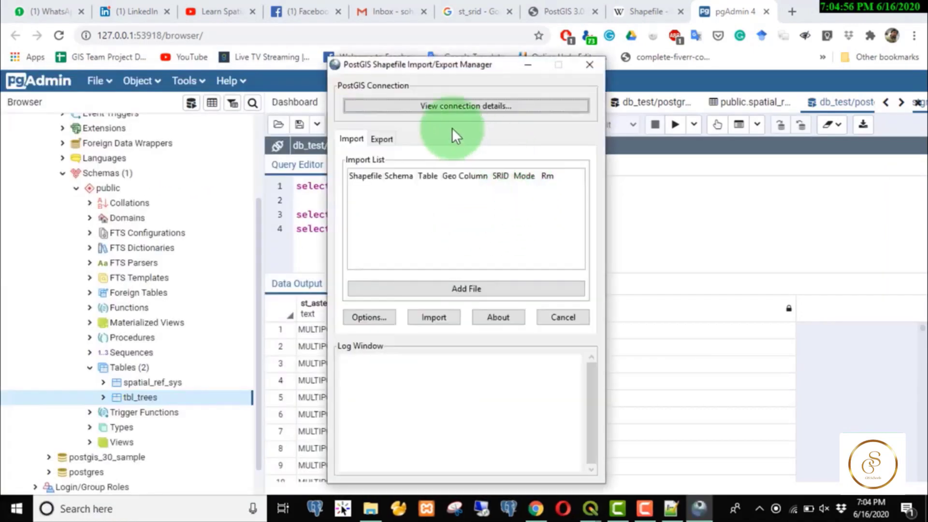
Connect to database db_test on localhost port 5433 with the username postgres and the account password
click(443, 107)
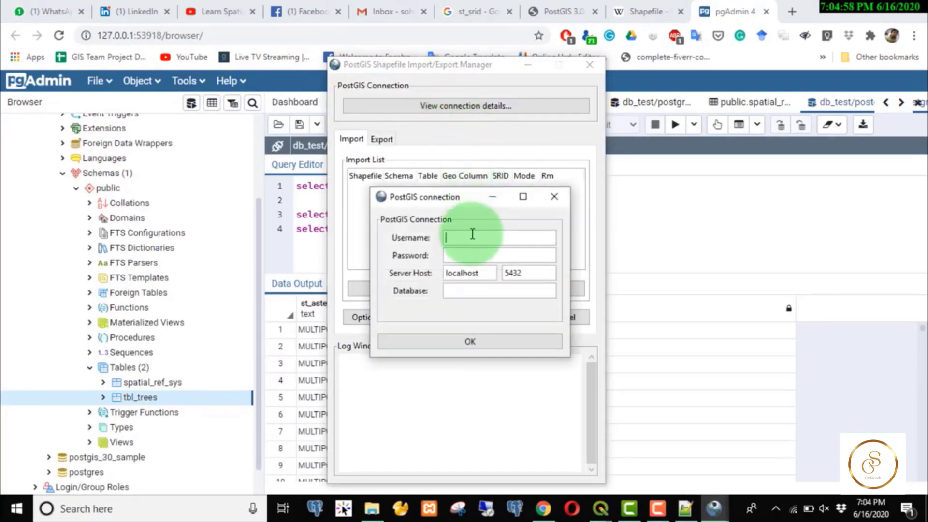
text(postgres)
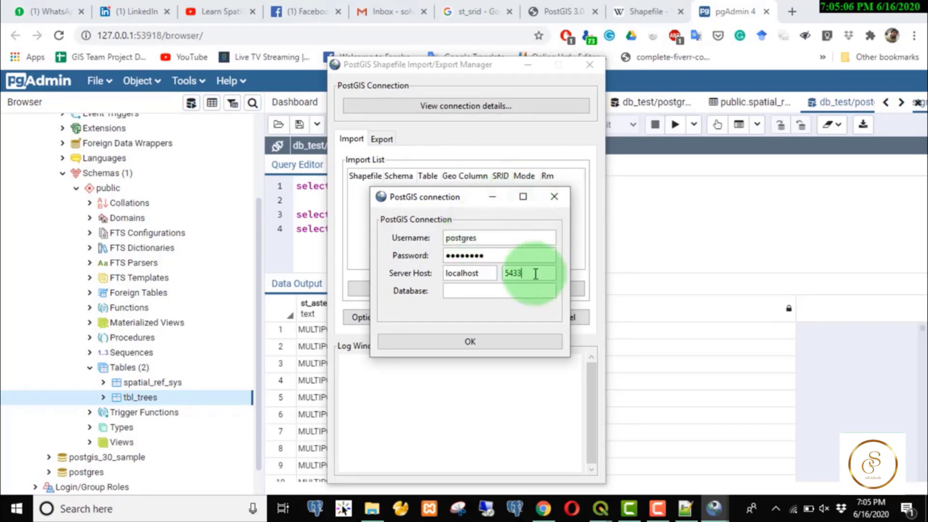
click(483, 289)
text(db)
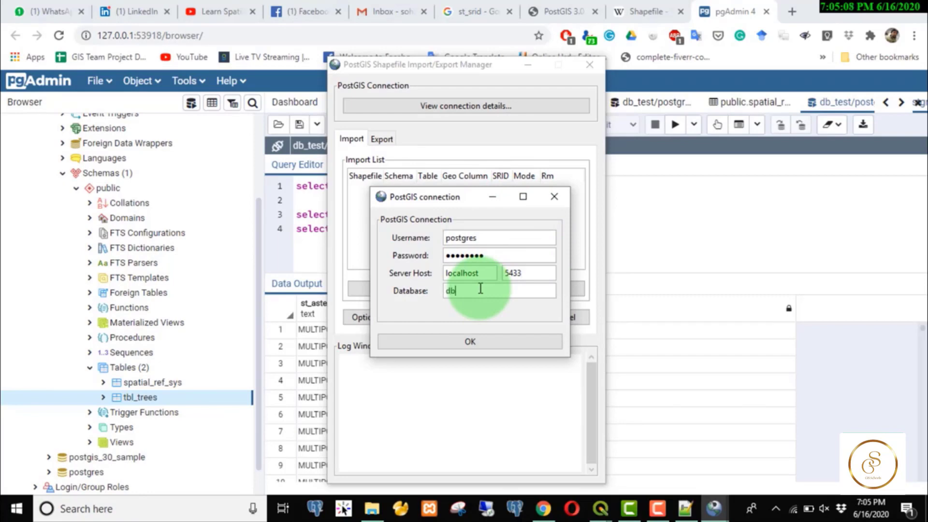
text(_test)
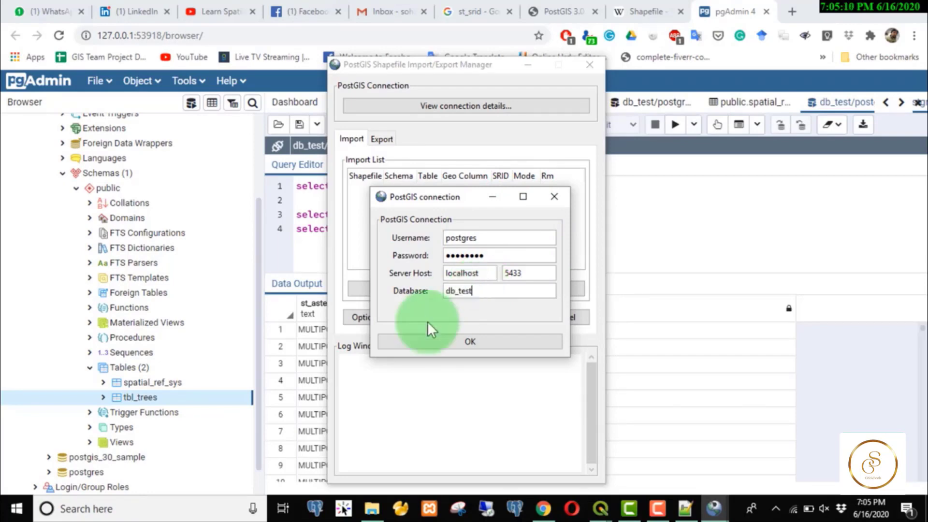
click(429, 346)
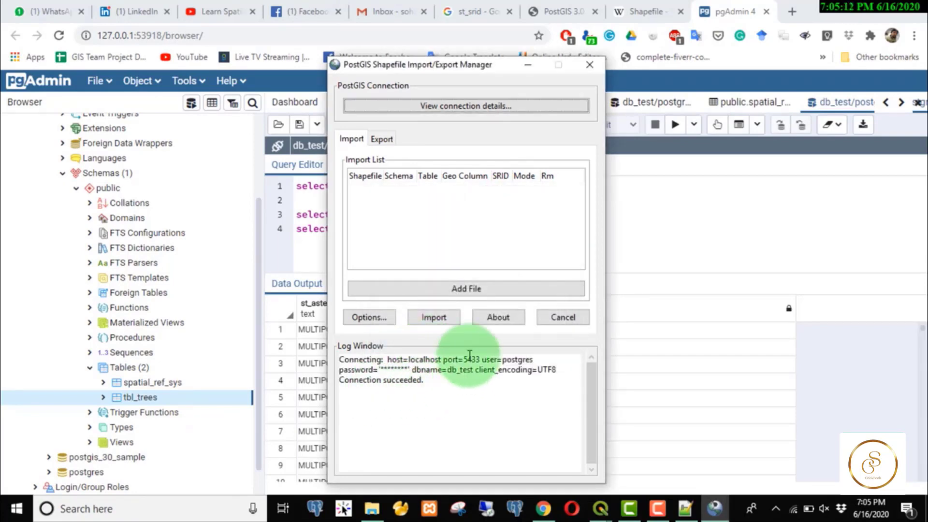
Add the tbl_trees table from the public schema to the list of tables for export
click(382, 139)
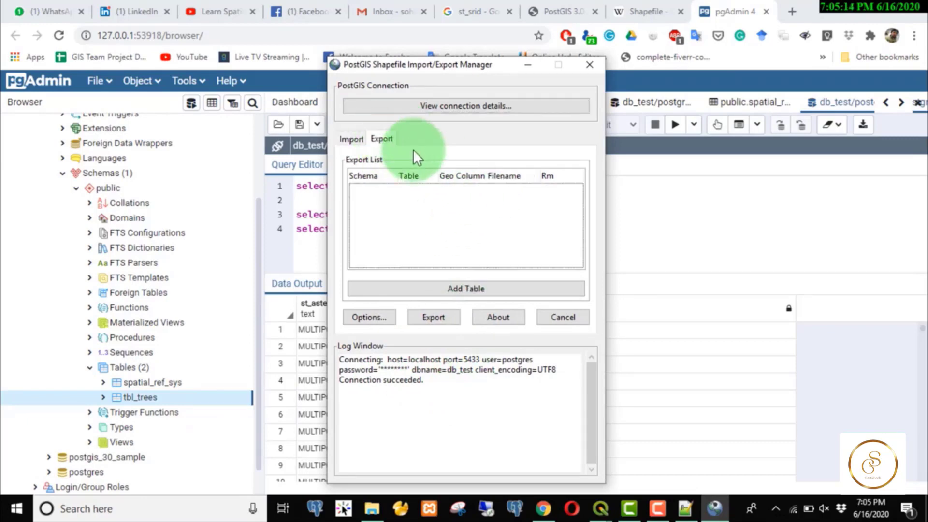
click(456, 290)
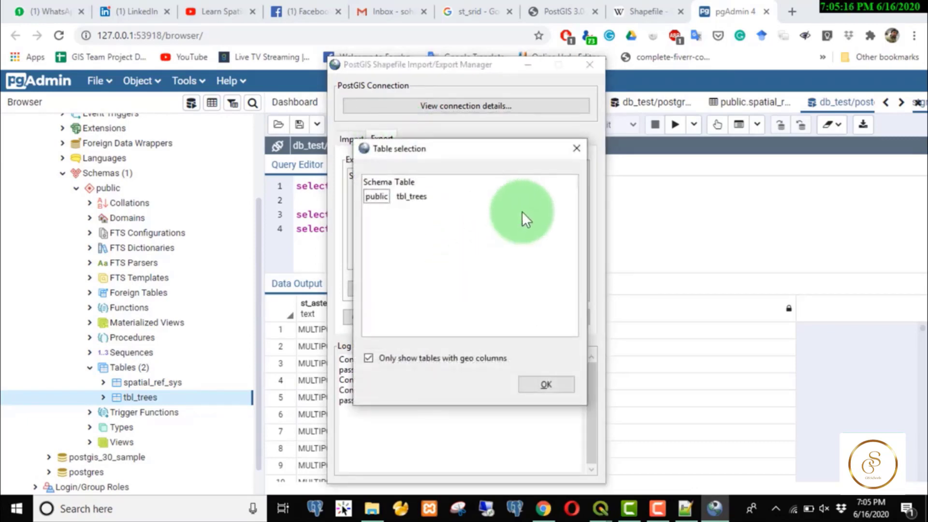
click(413, 198)
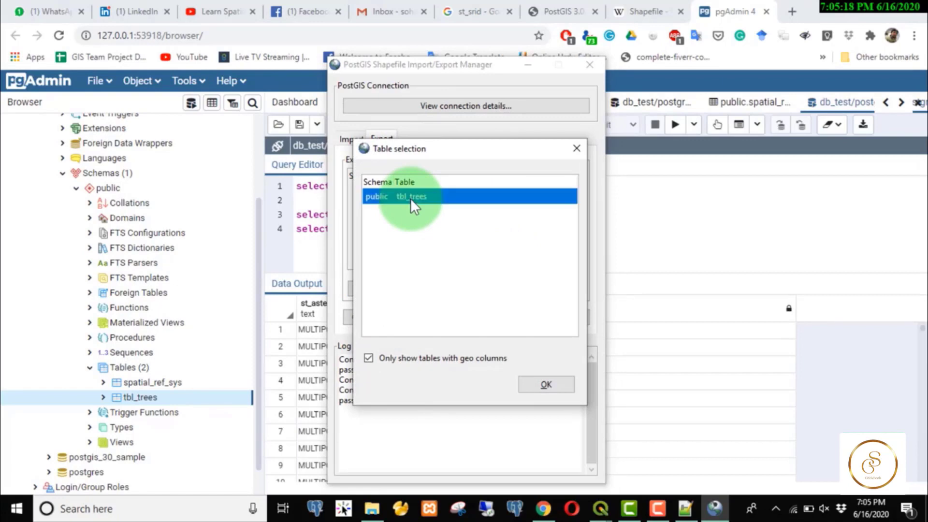
click(536, 386)
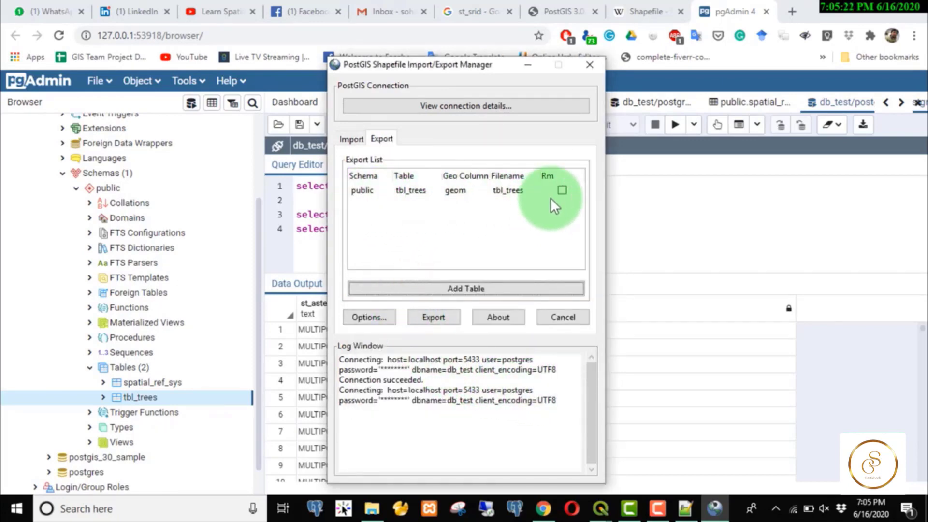
Export tbl_trees as a shapefile into a new Desktop folder named test_trees
click(437, 318)
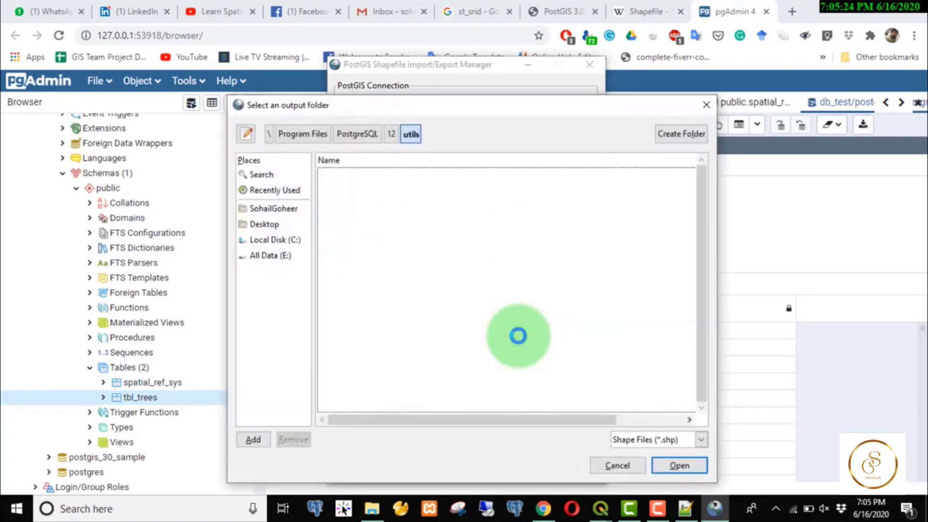
click(270, 224)
click(329, 160)
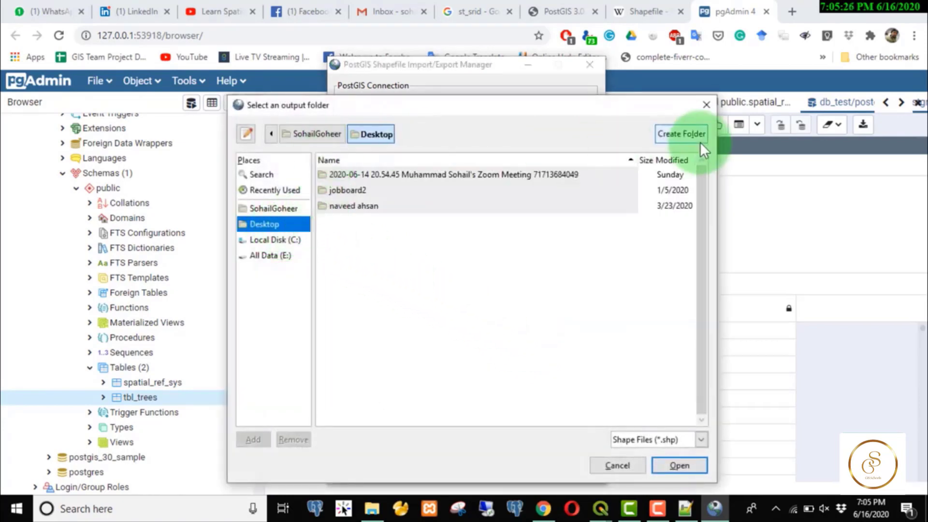
click(681, 133)
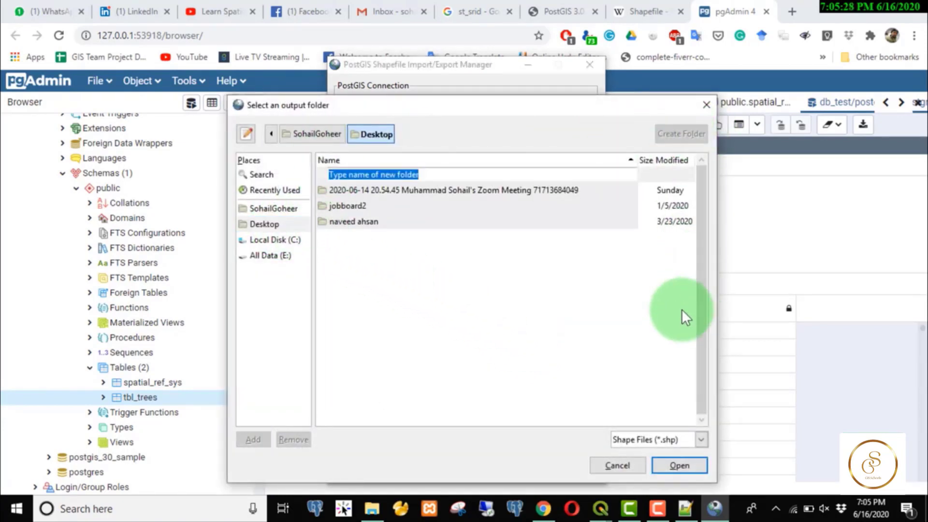
text(test_)
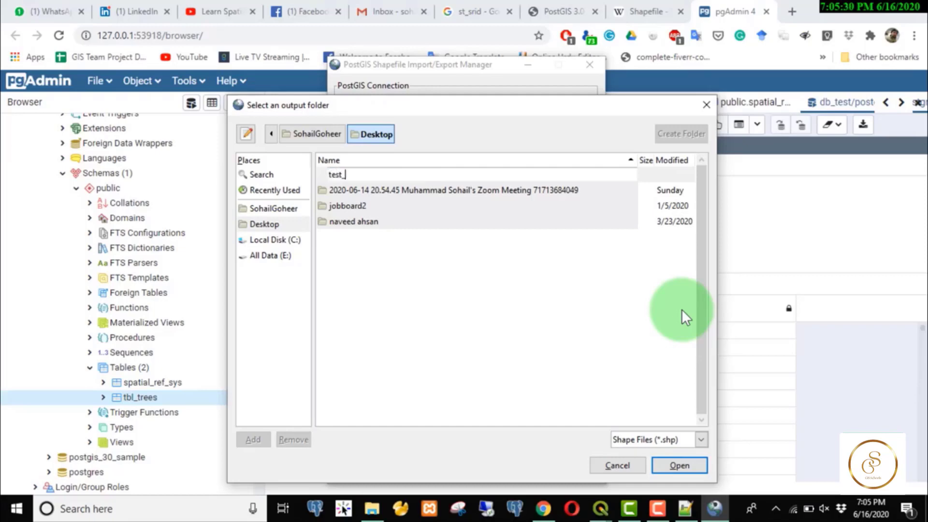
text(trees)
key(Return)
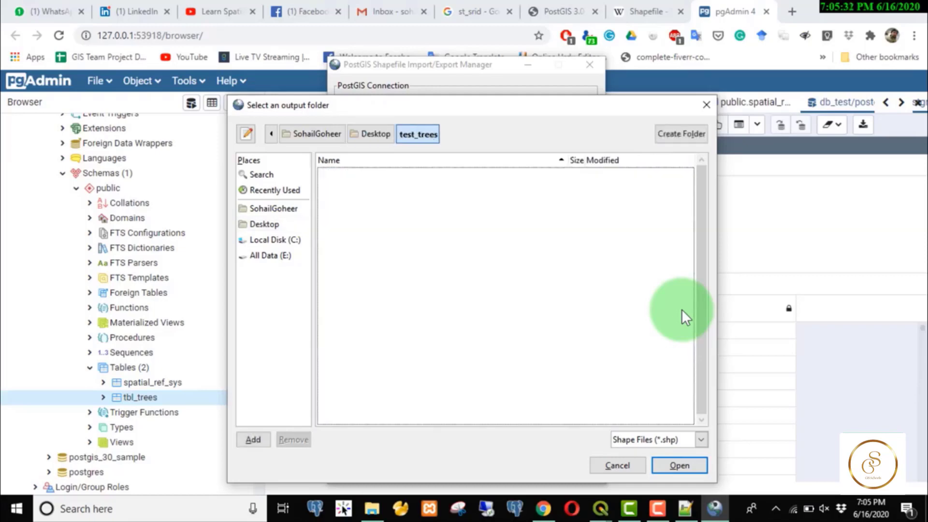
click(679, 464)
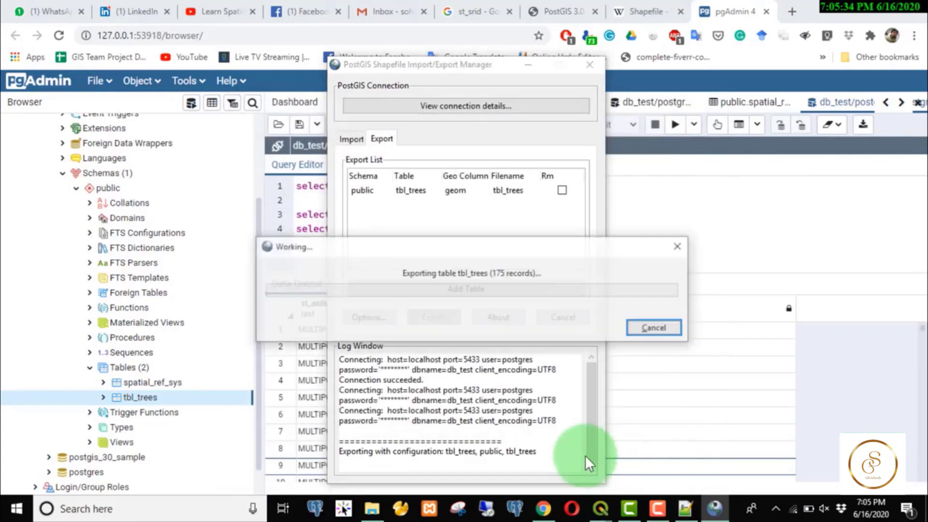
Close the Shapefile Import/Export Manager, open the test_trees folder on the desktop and check the exported tbl_trees files
click(589, 65)
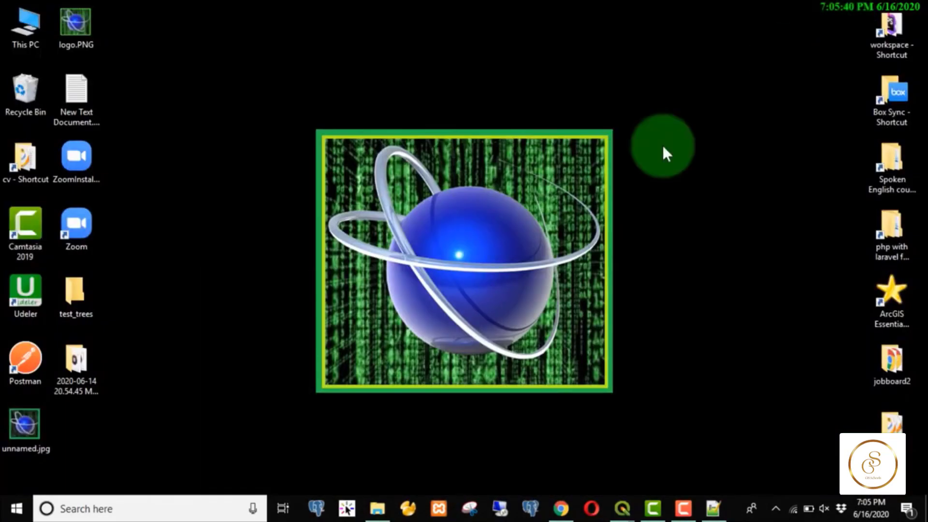
double_click(91, 300)
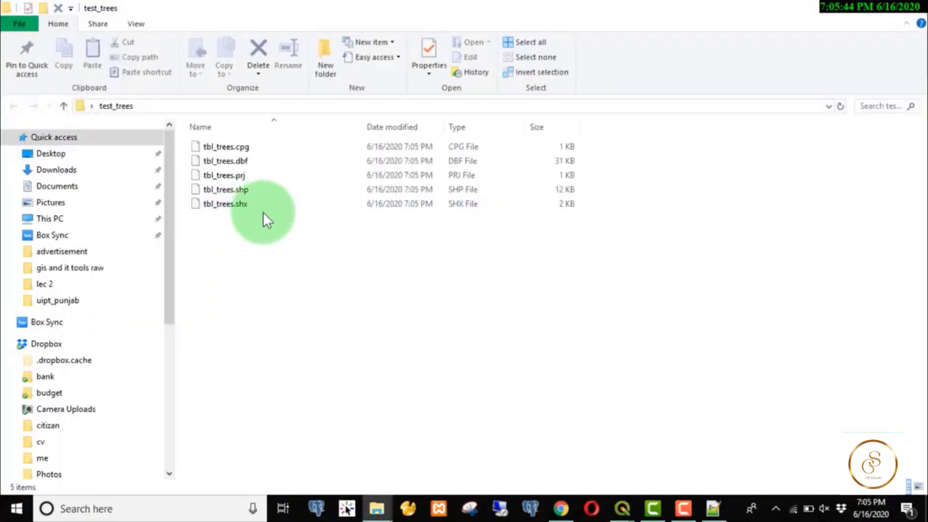
drag(268, 226, 219, 133)
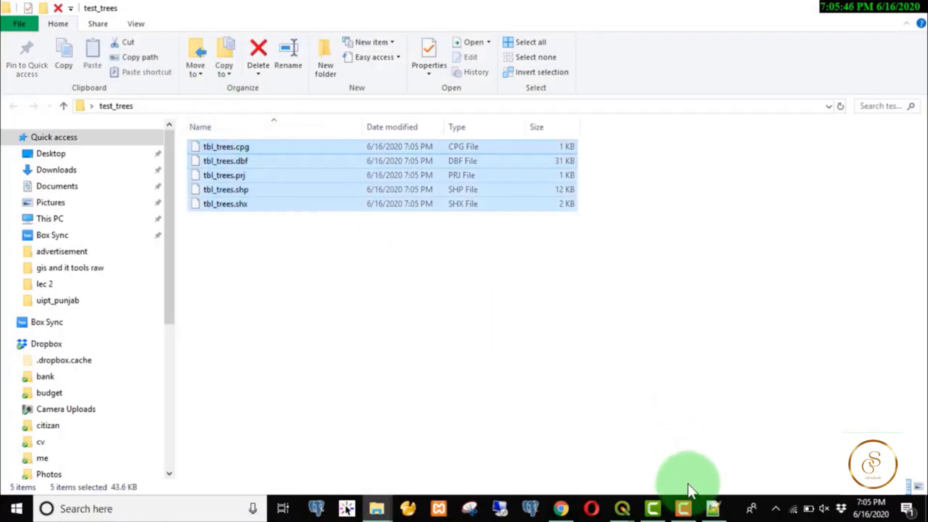
Switch to QGIS, close the trees attribute table and remove all layers from trees through boundary from the project
click(630, 503)
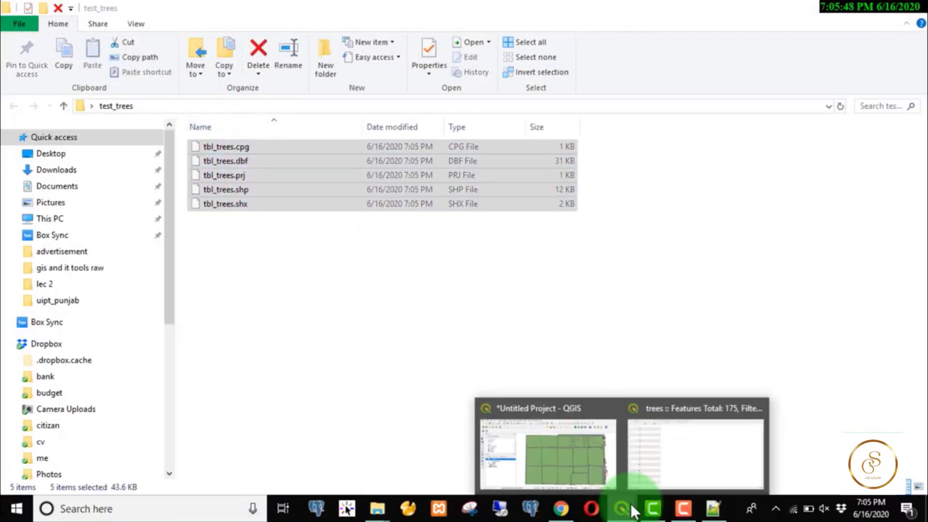
click(642, 444)
click(901, 7)
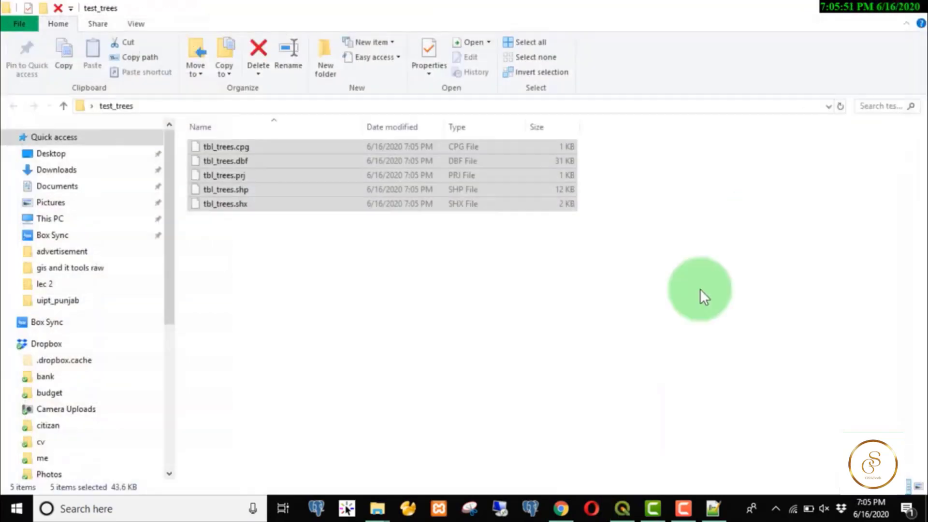
click(622, 507)
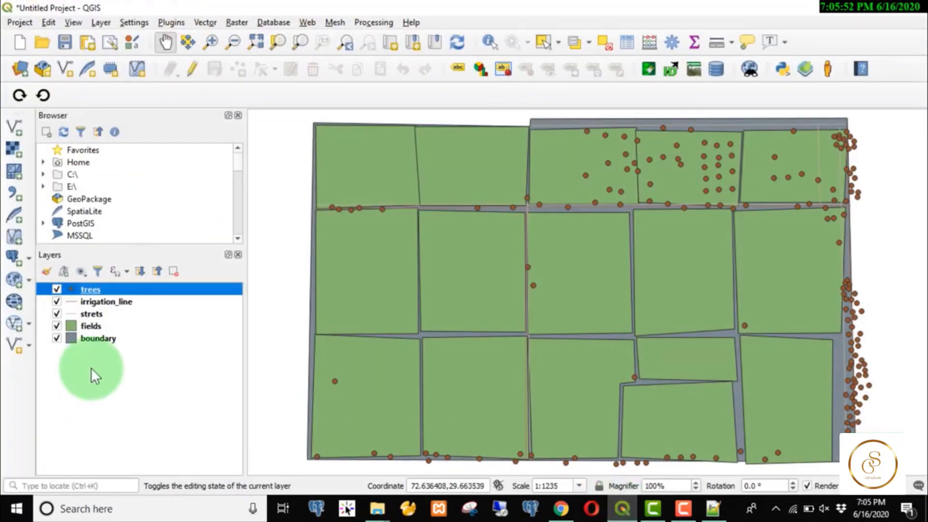
shift+click(89, 338)
right_click(91, 317)
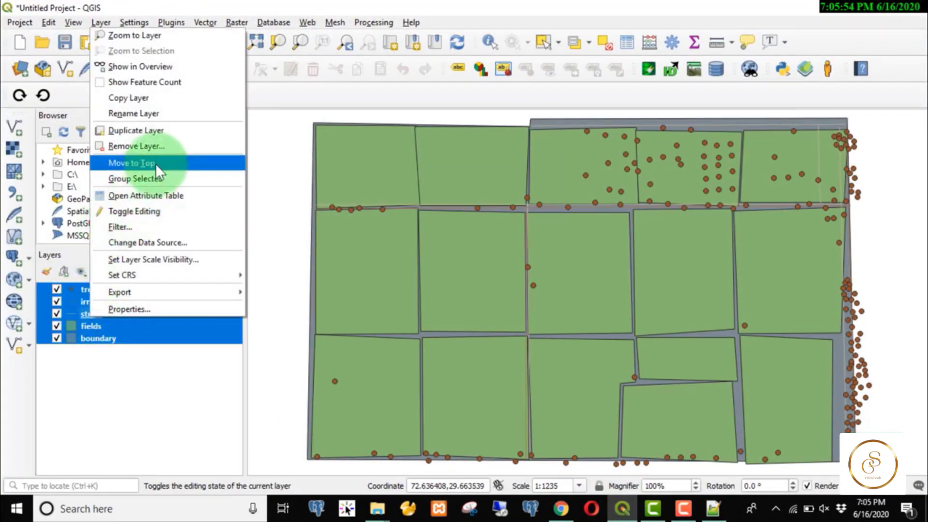
click(170, 145)
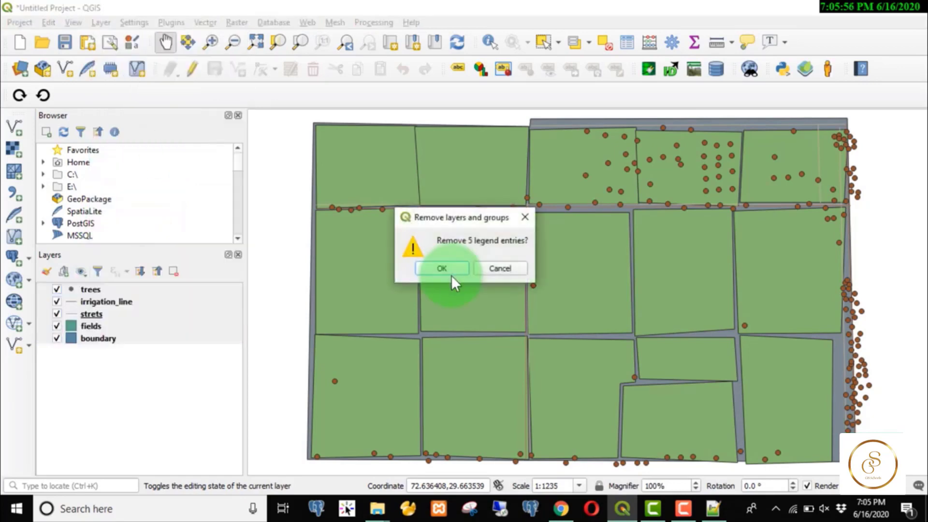
click(445, 268)
Shrink the QGIS window beside the test_trees folder and add tbl_trees.shp from the folder as a layer
double_click(600, 6)
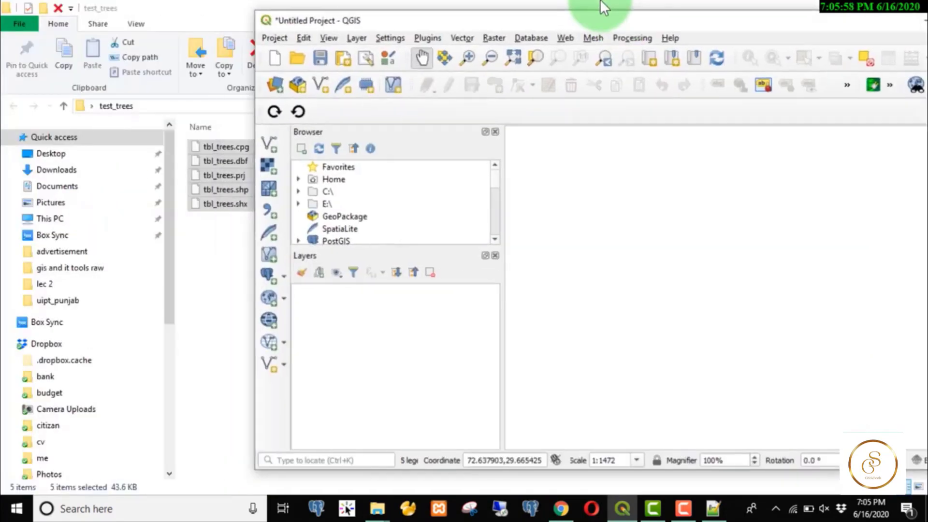
click(228, 192)
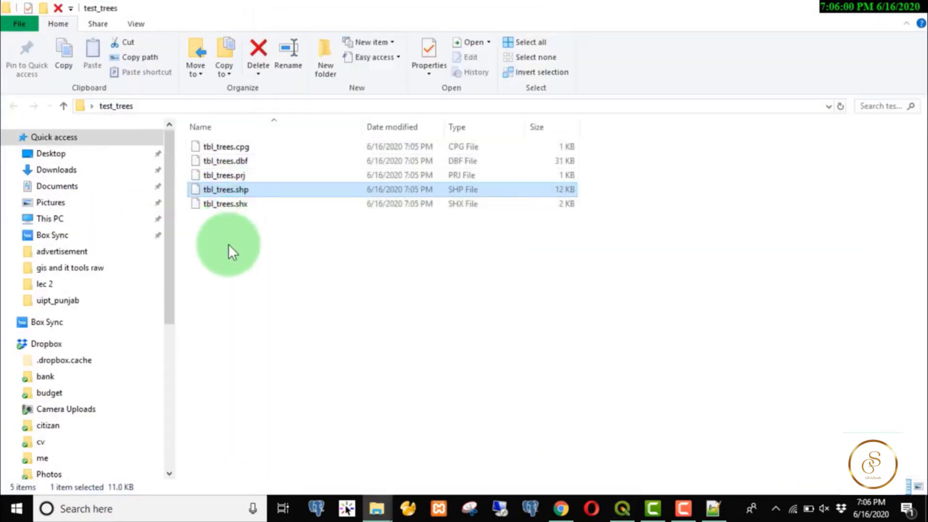
click(228, 244)
click(621, 507)
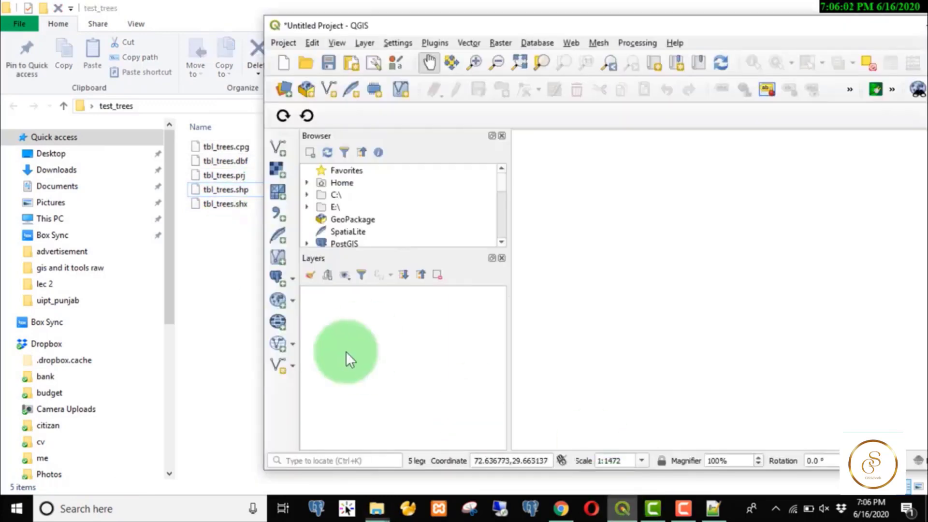
click(213, 193)
mouse_move(214, 196)
mouse_down()
mouse_move(364, 355)
mouse_move(407, 345)
mouse_move(429, 365)
mouse_up()
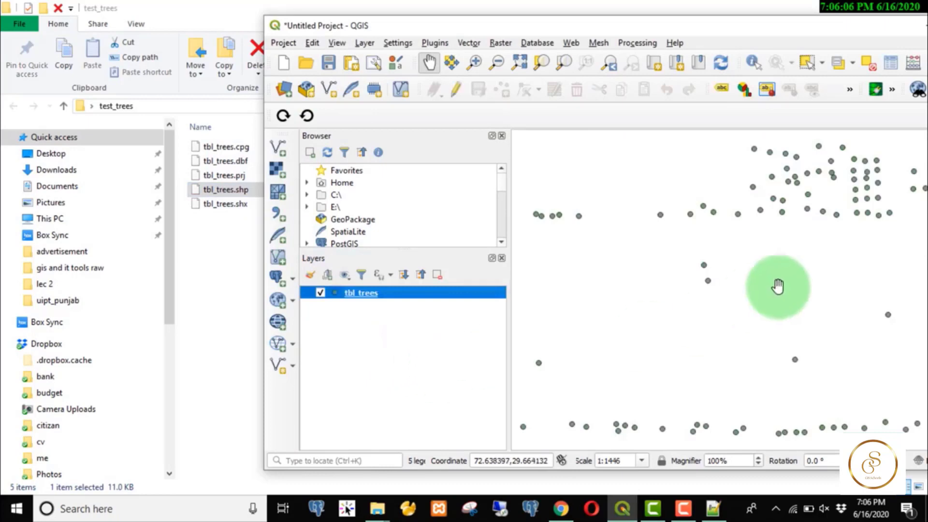
Reposition the QGIS window and maximize it to examine the exported tbl_trees points and the project's coordinate system
double_click(862, 19)
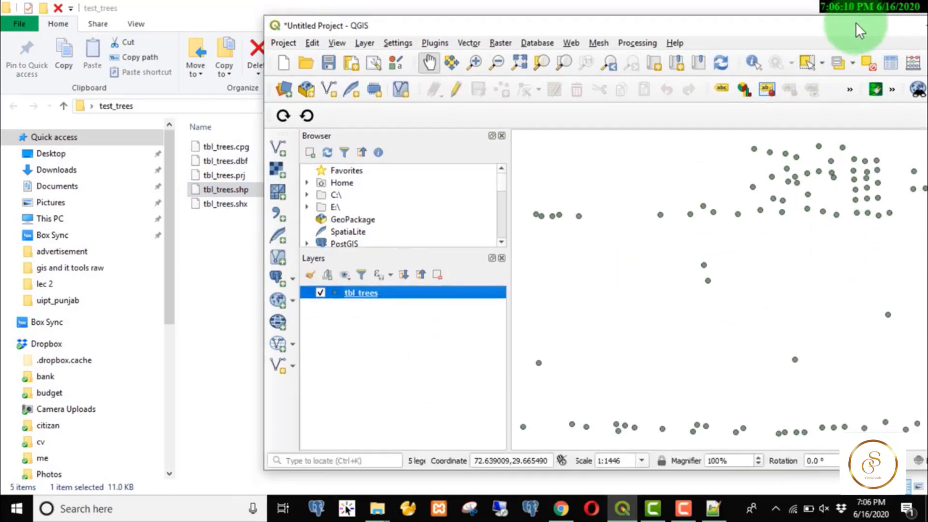
drag(856, 22, 689, 45)
click(769, 42)
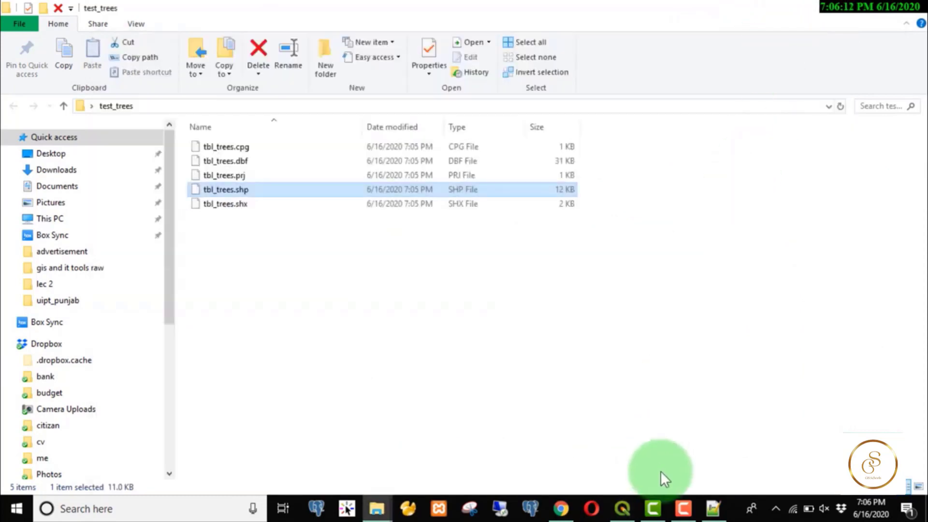
click(623, 508)
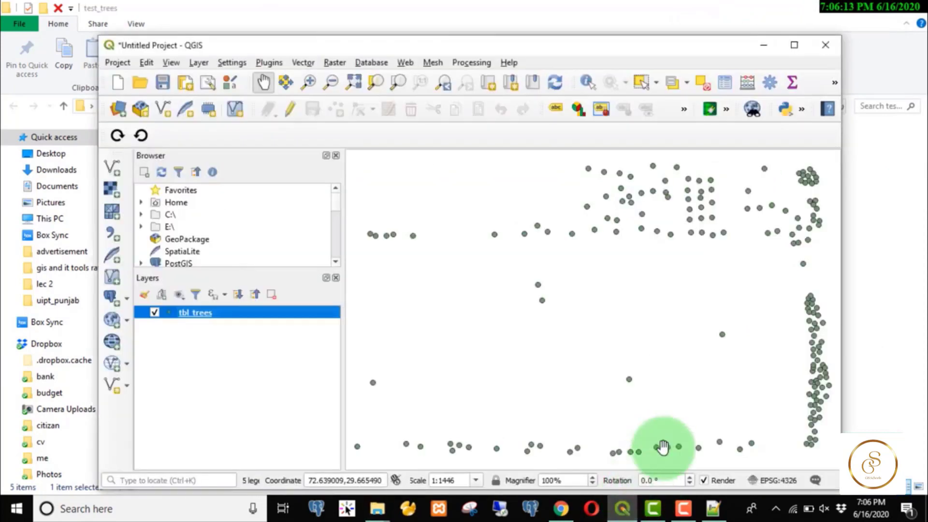
click(793, 45)
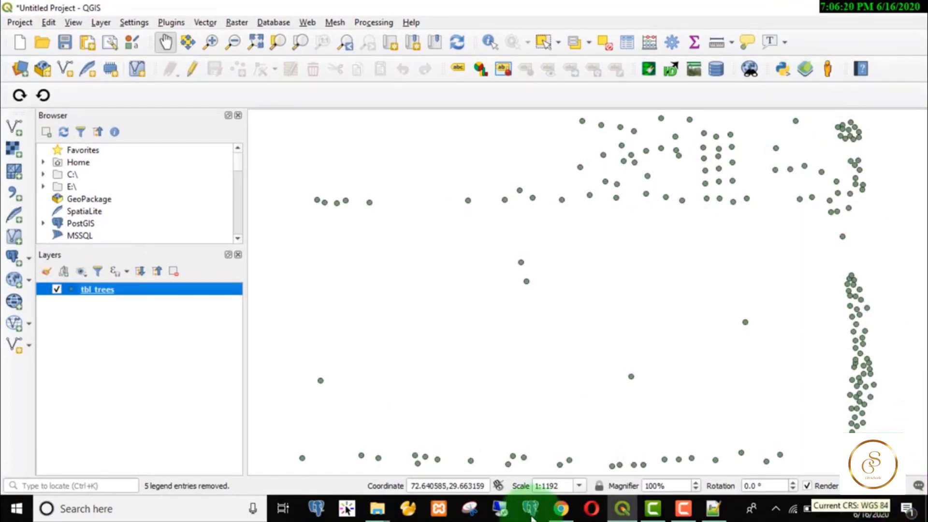
key(alt+Tab)
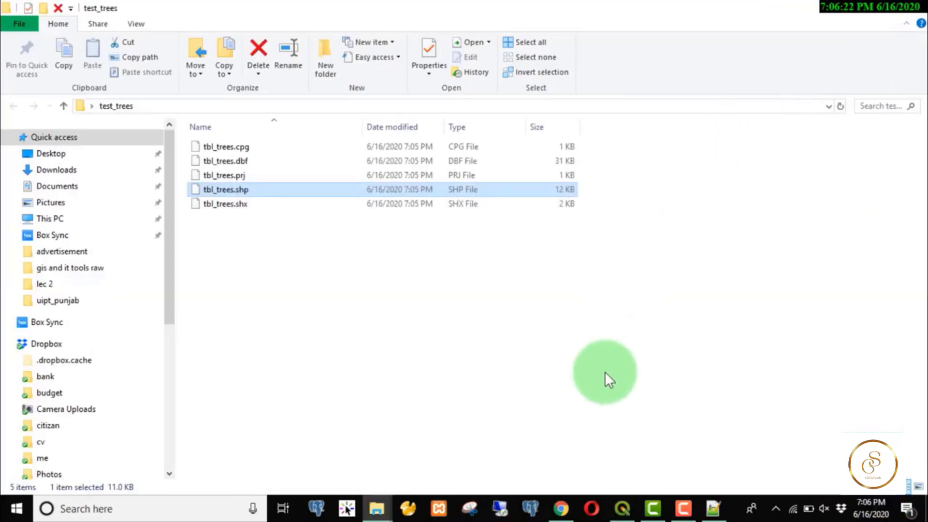
click(559, 508)
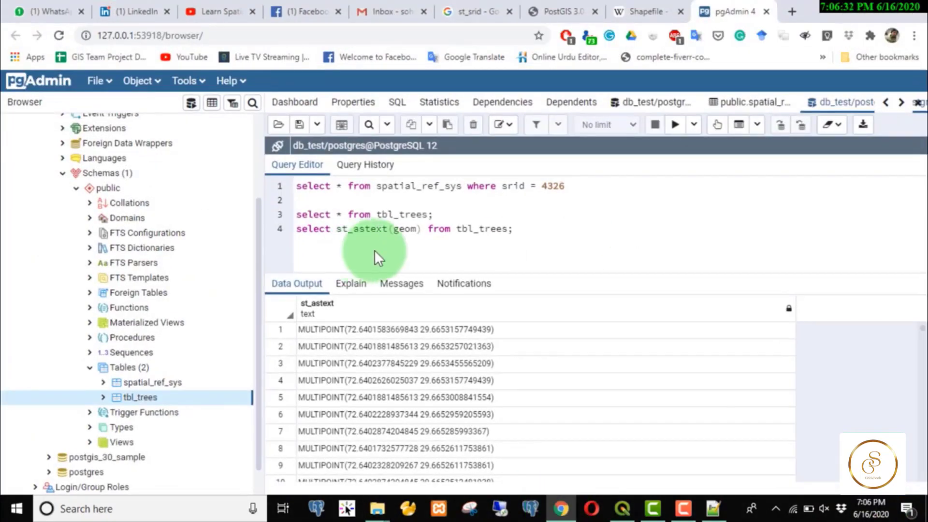
click(621, 510)
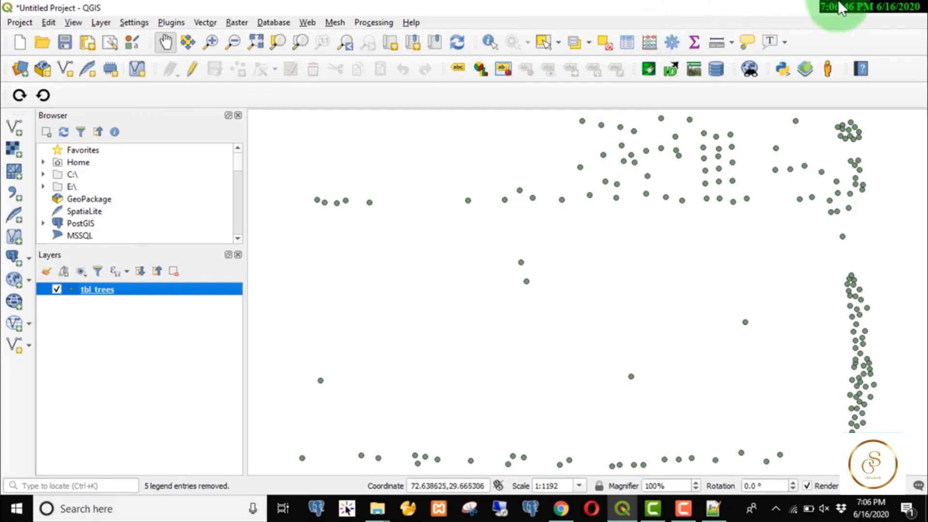
Switch to pgAdmin, run only "select * from tbl_trees;" and view all geometries of the geom column
key(alt+Tab)
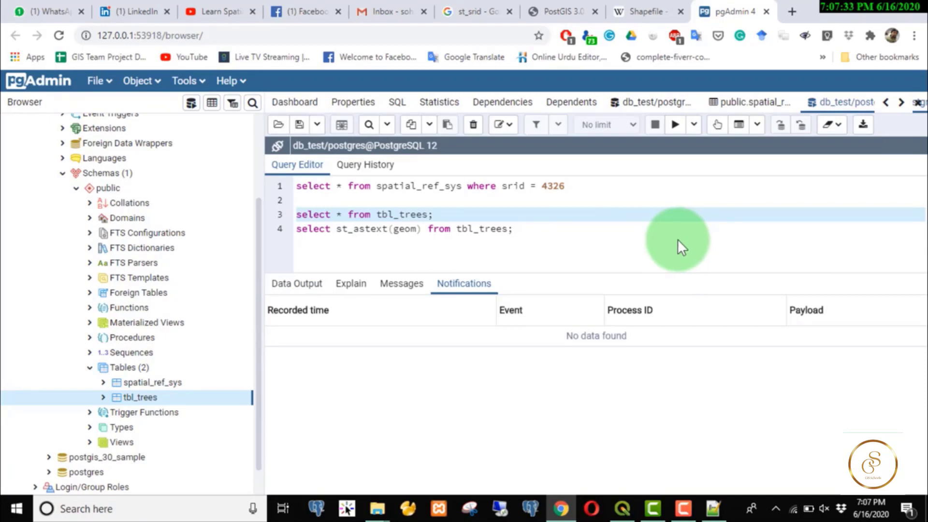
triple_click(419, 213)
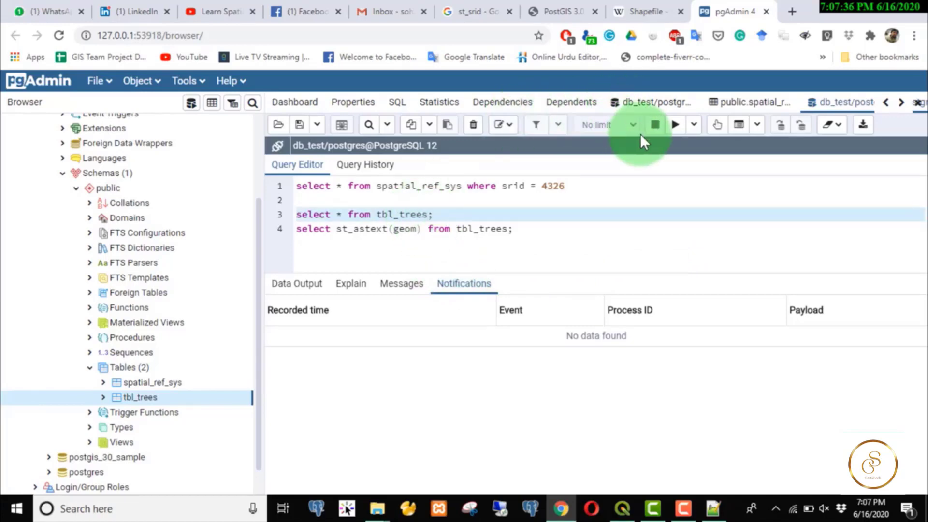
click(675, 125)
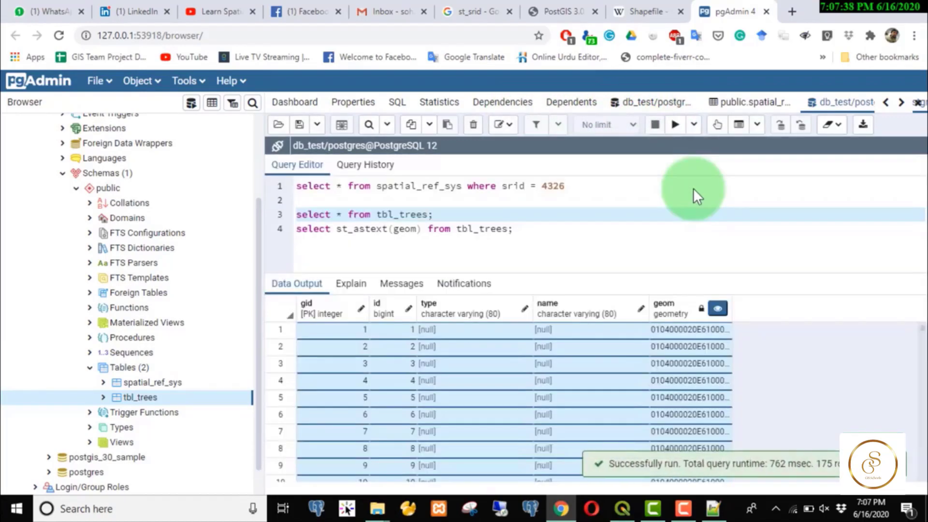
click(718, 310)
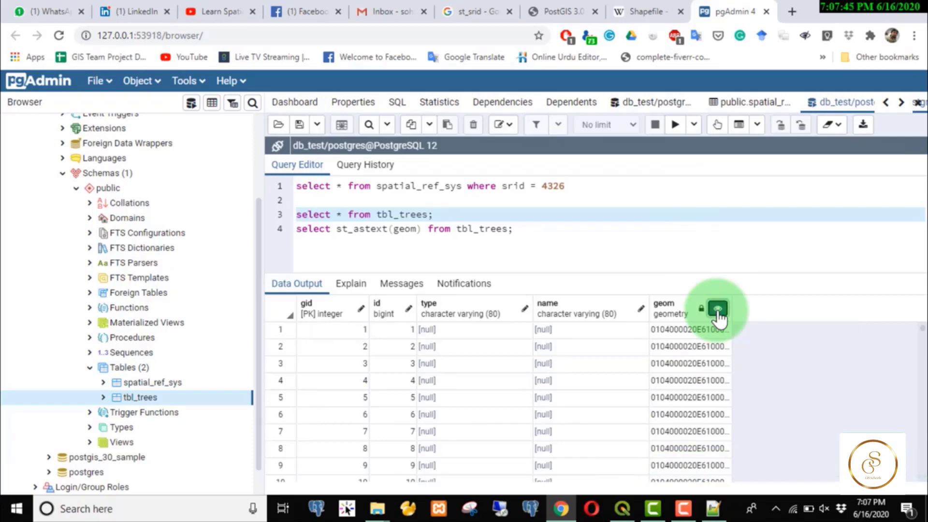